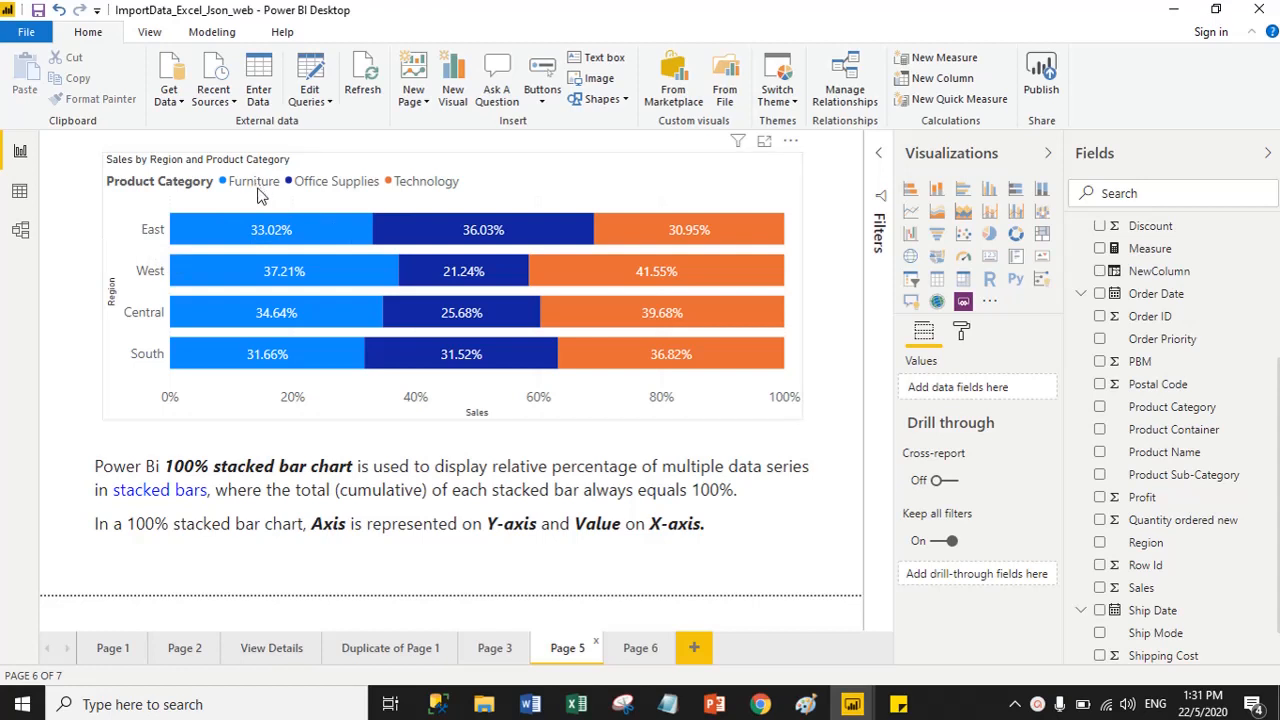
Step: Examine the regional sales share of each product category in the existing 100% stacked bar chart, especially in the East bar
mouse_move(330, 245)
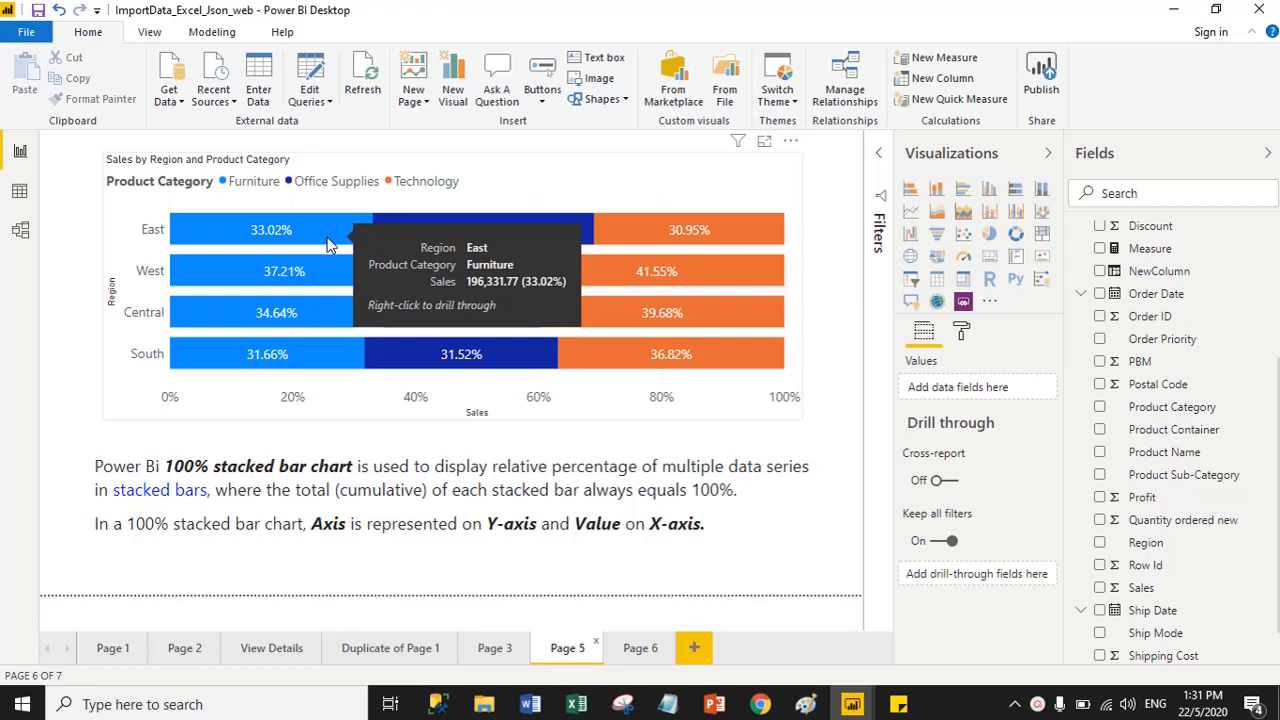
mouse_move(540, 235)
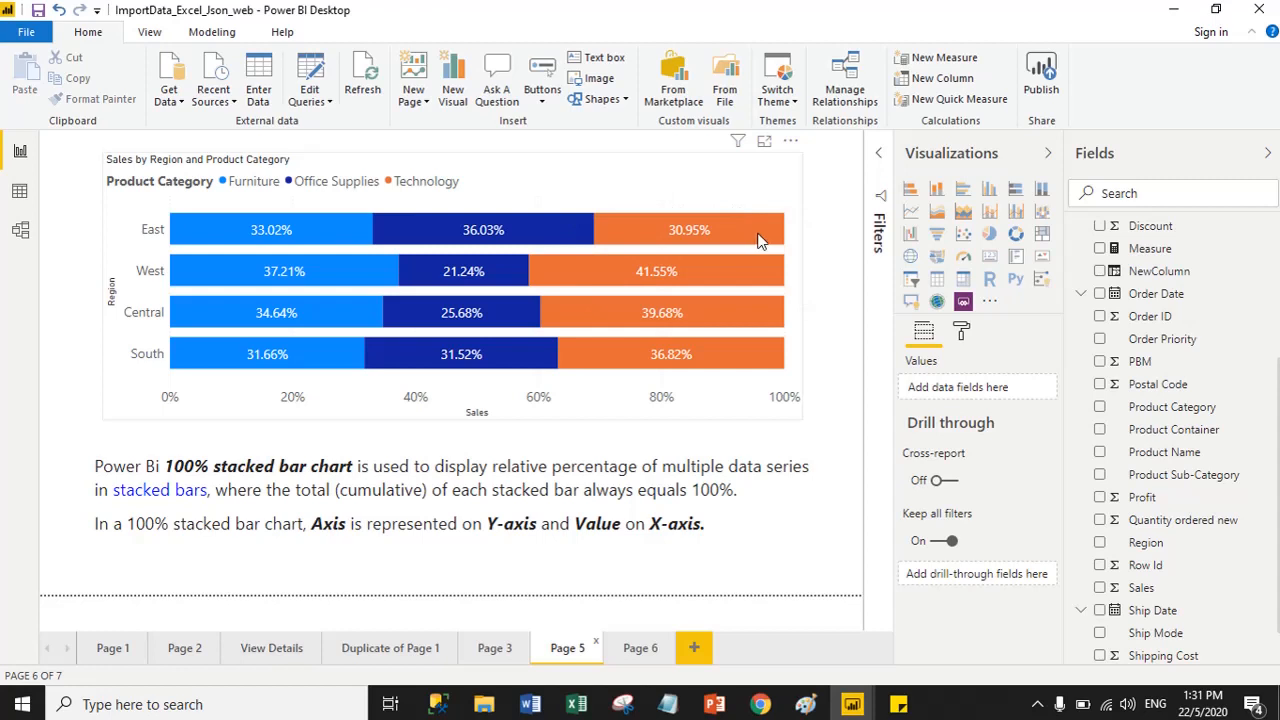
mouse_move(617, 249)
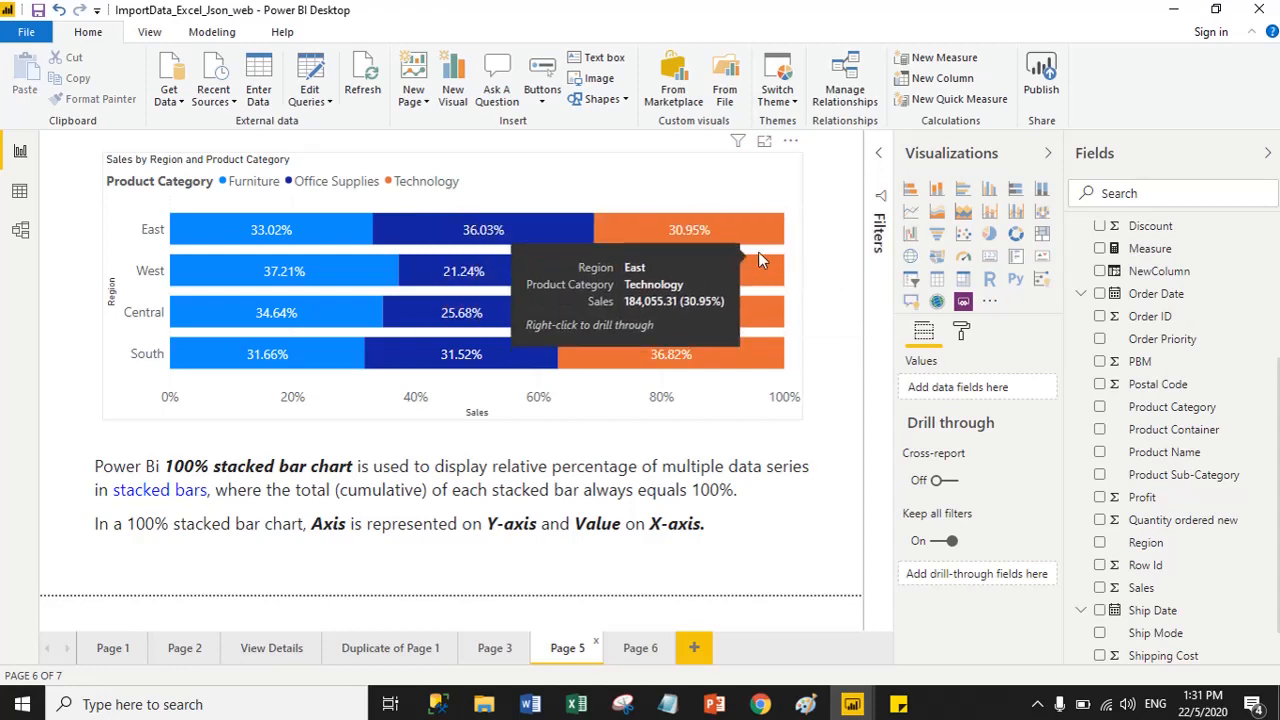
mouse_move(626, 272)
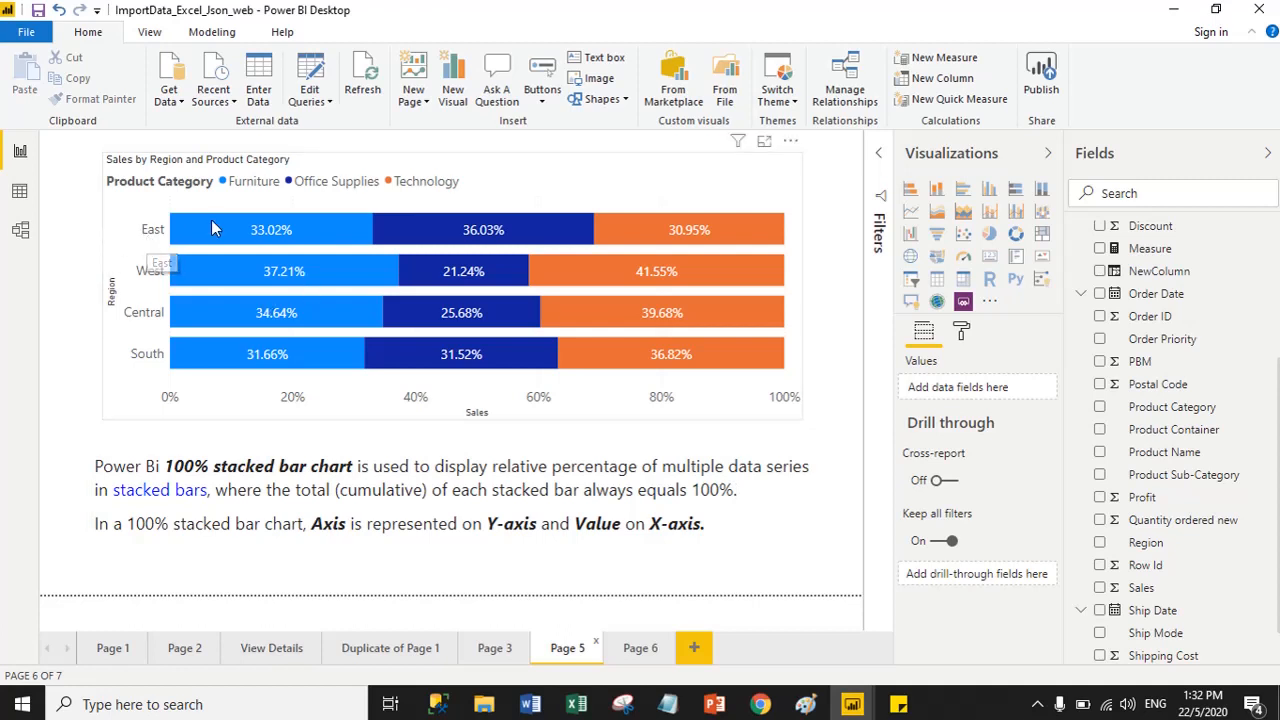
mouse_move(299, 230)
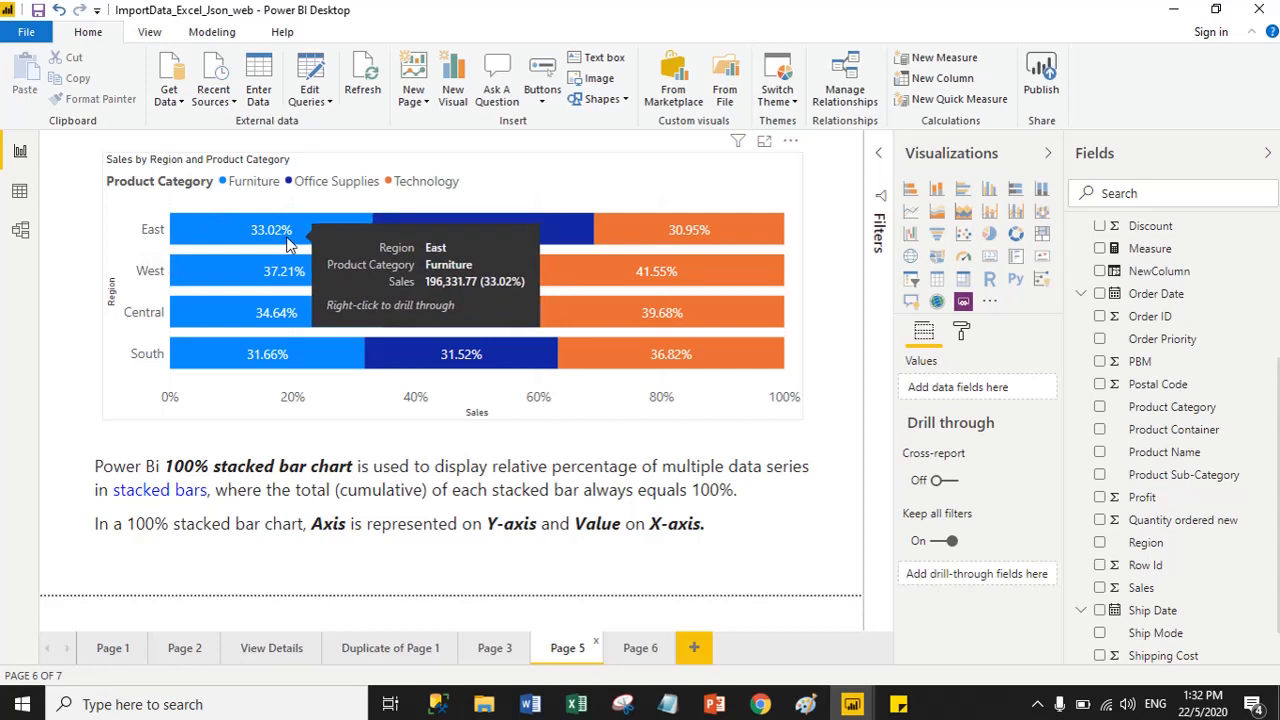
mouse_move(695, 232)
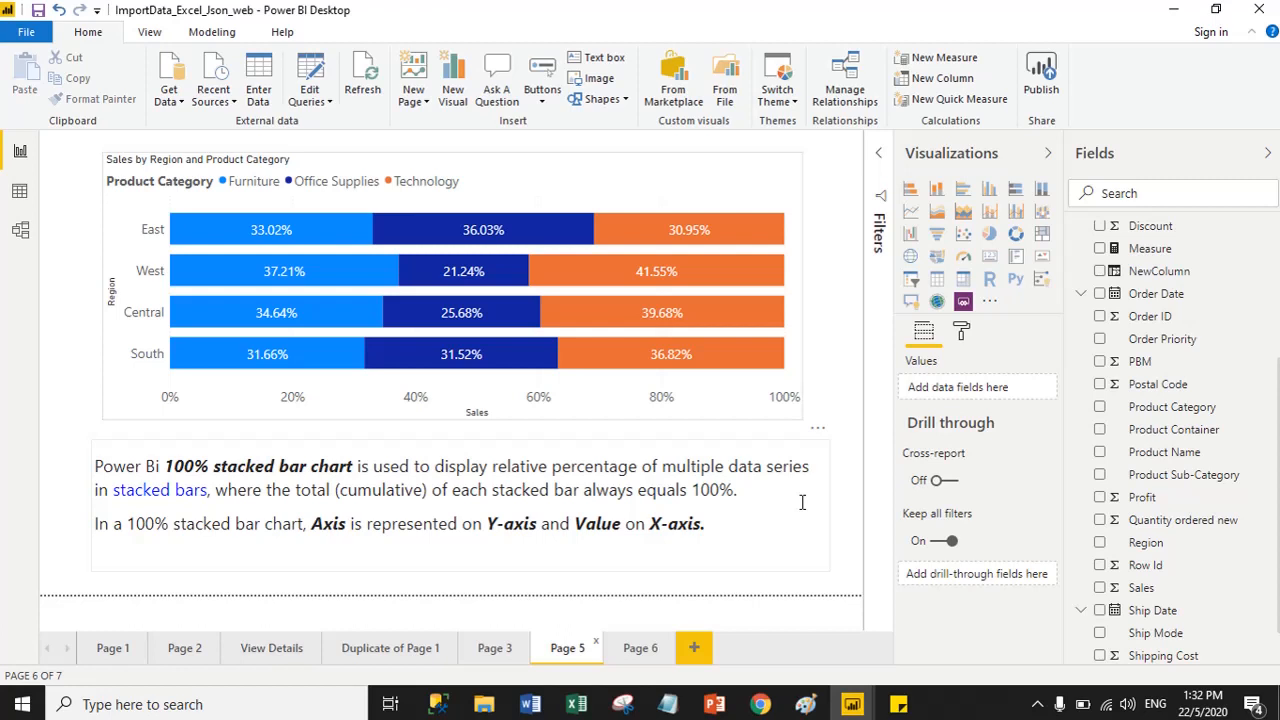
Step: Open Page 6 and place a new 100% stacked bar chart in the upper middle of the empty canvas
click(640, 648)
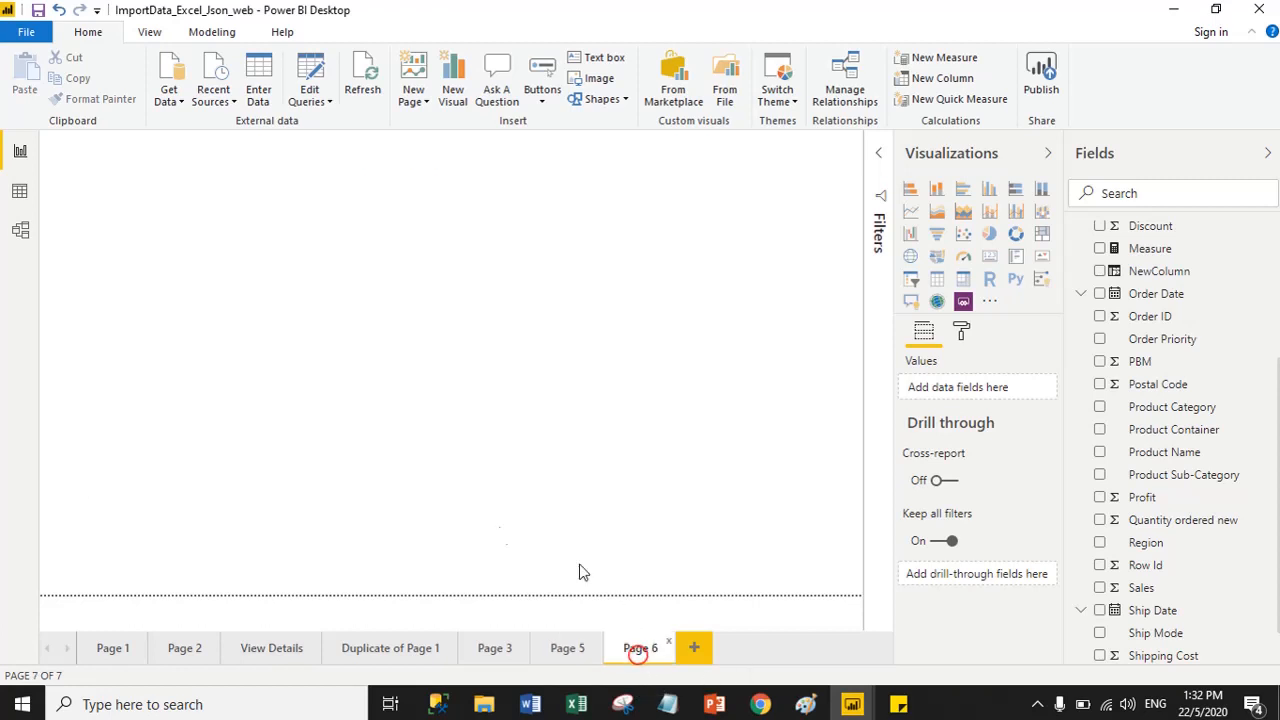
scroll(1212, 278, up, 3)
scroll(1212, 278, up, 1)
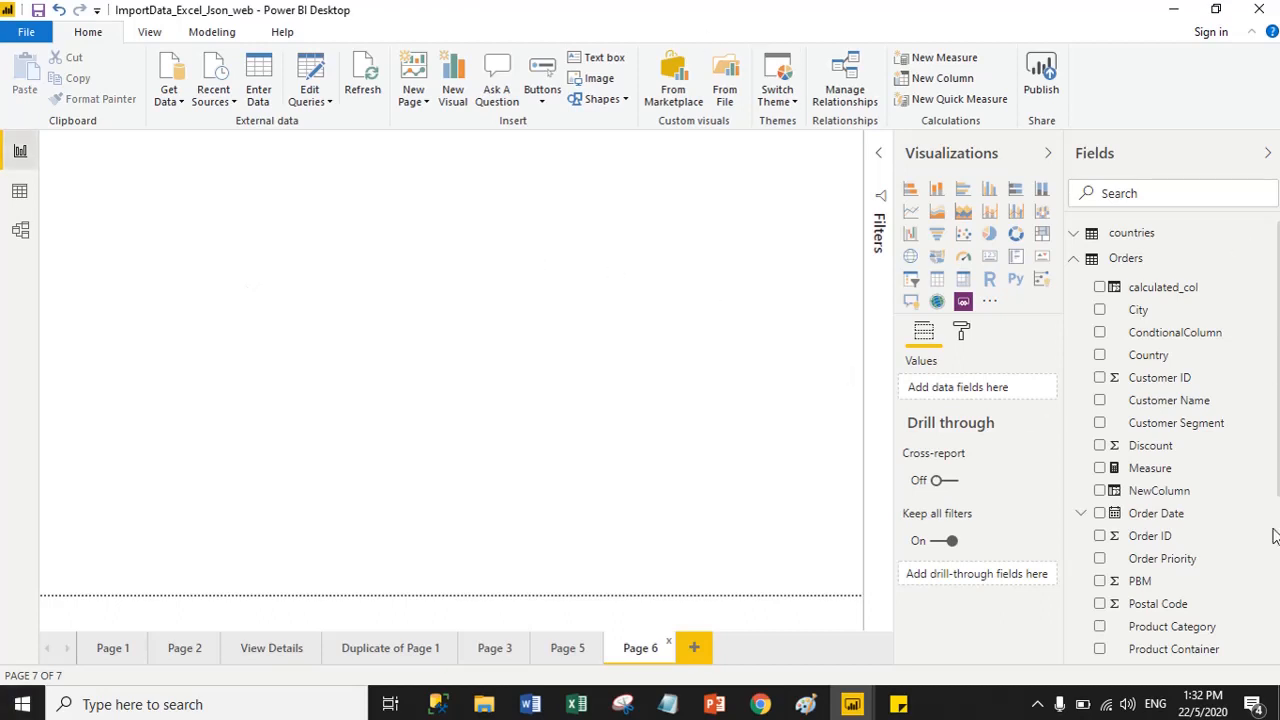
scroll(1211, 617, down, 4)
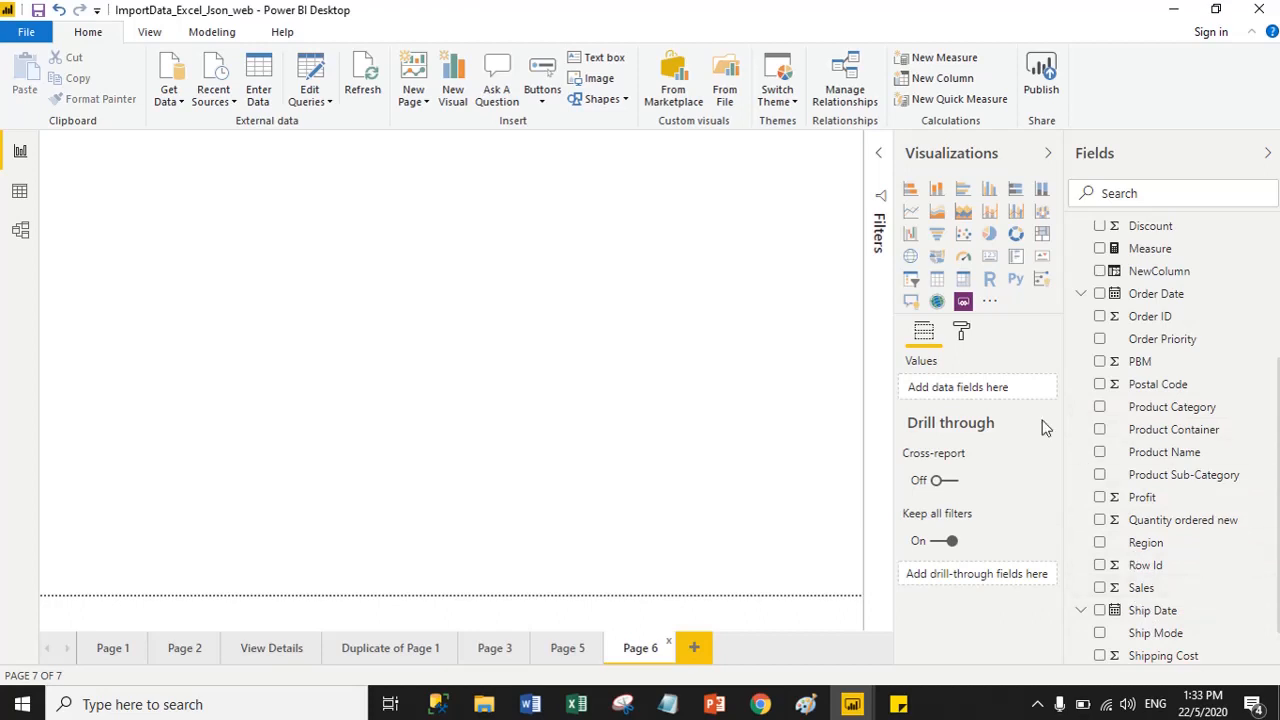
click(1013, 199)
drag(207, 247, 590, 418)
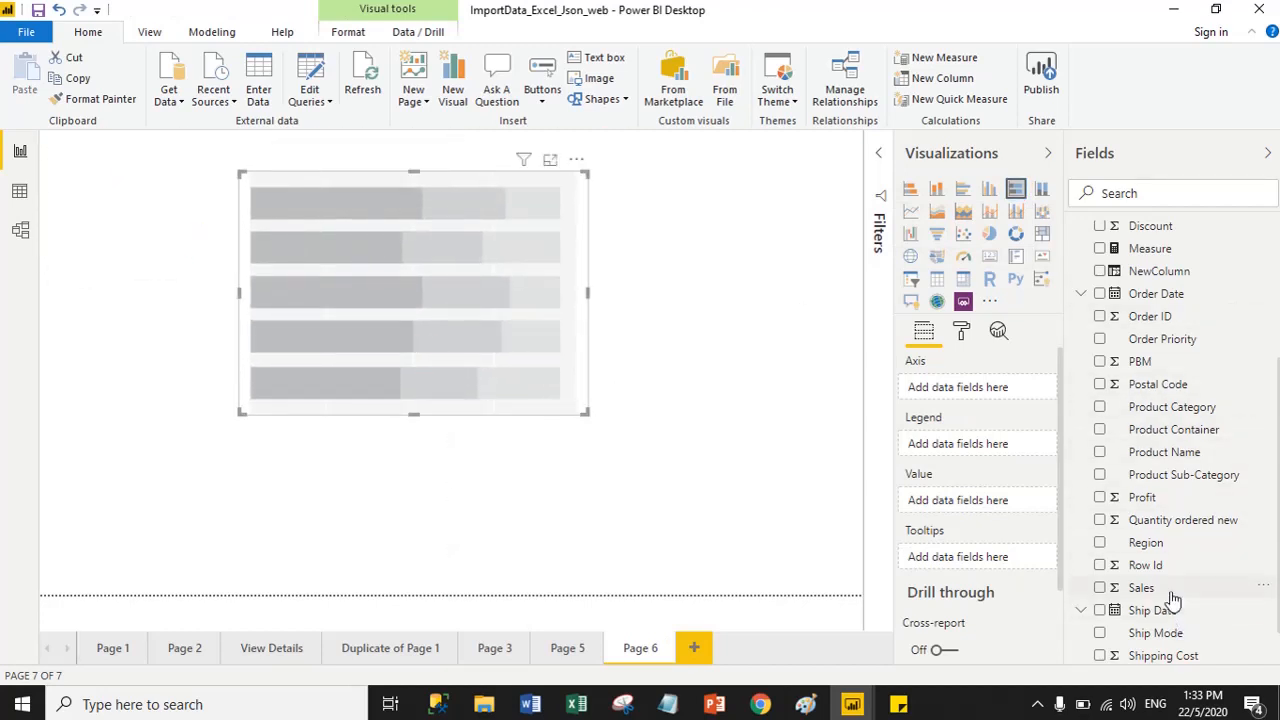
Step: Assign Region to the chart's axis, Product Category to its legend and Sales to its value
drag(1135, 552, 933, 398)
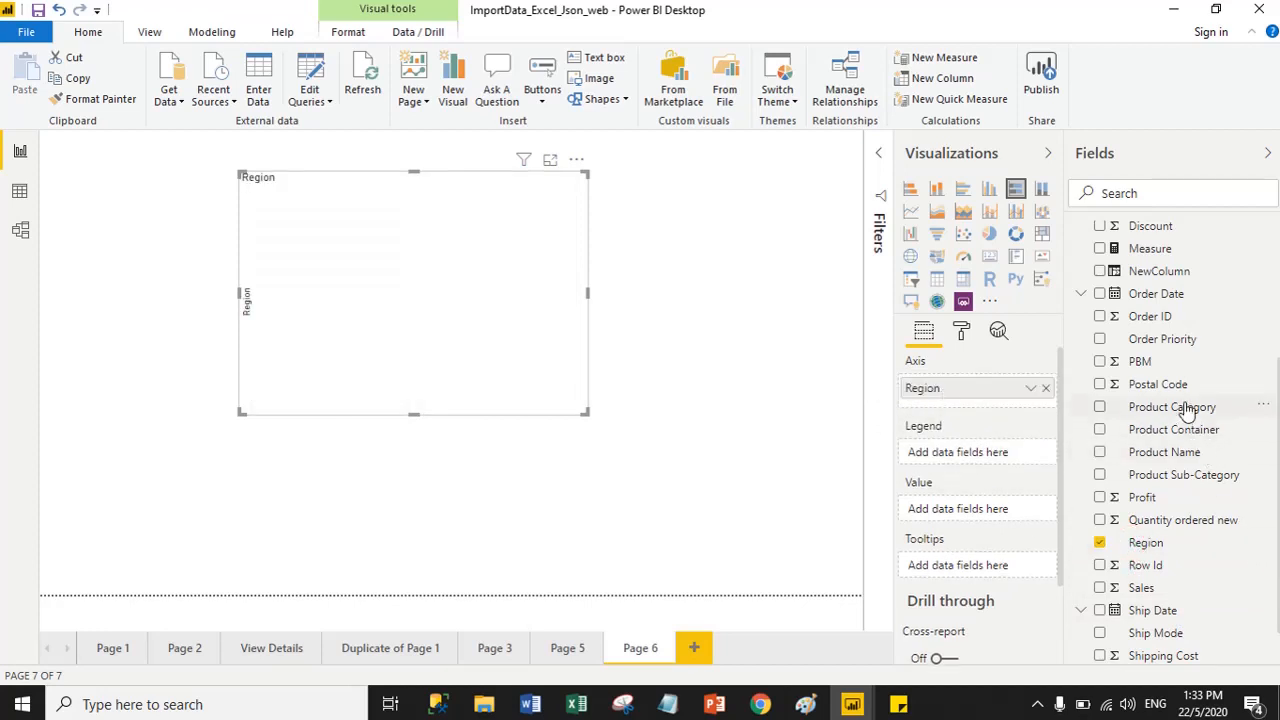
drag(1184, 406, 985, 453)
drag(1136, 588, 955, 512)
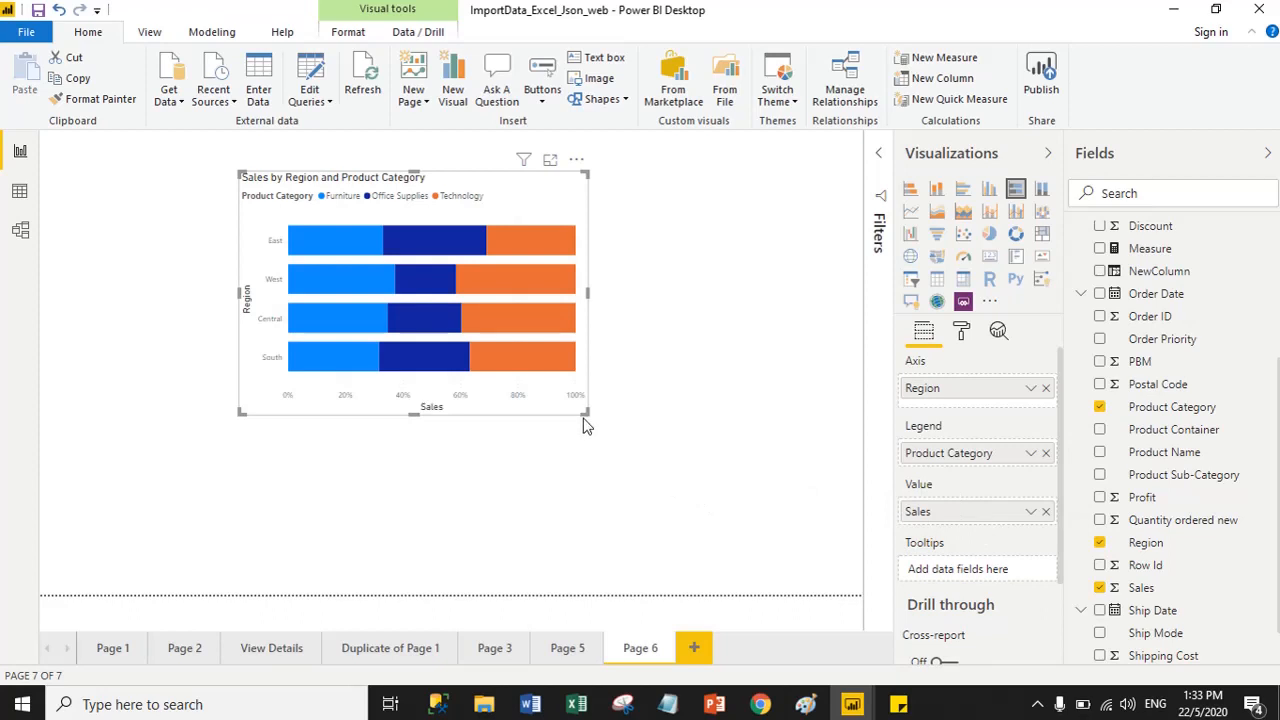
Step: Enlarge the chart to about 809 by 470 and move it to about X 128, Y 67 on the page
drag(584, 416, 755, 482)
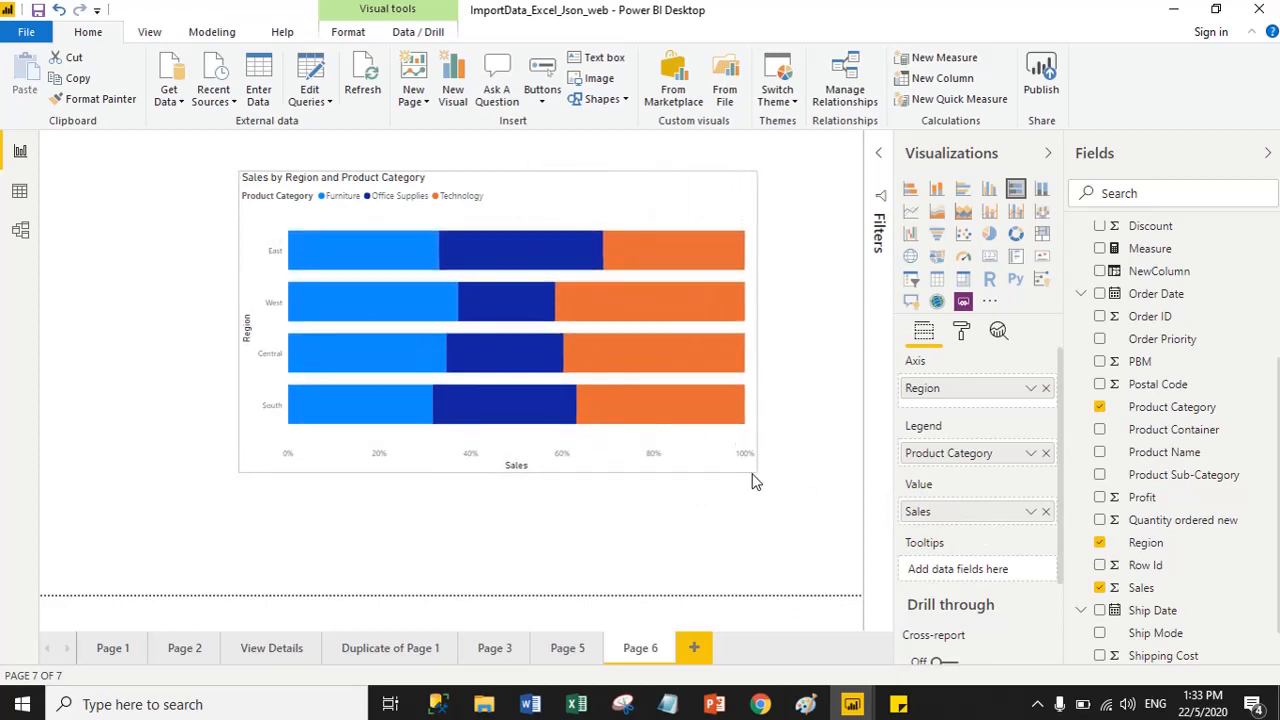
click(755, 482)
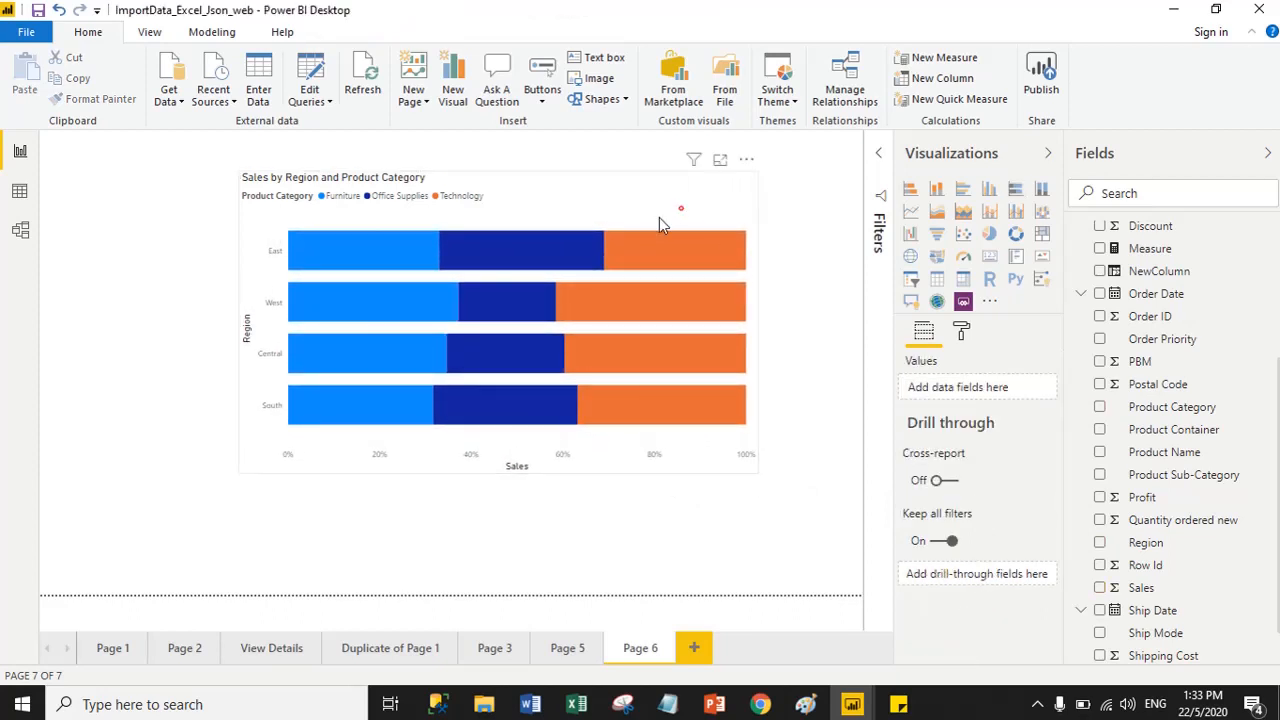
drag(659, 217, 565, 211)
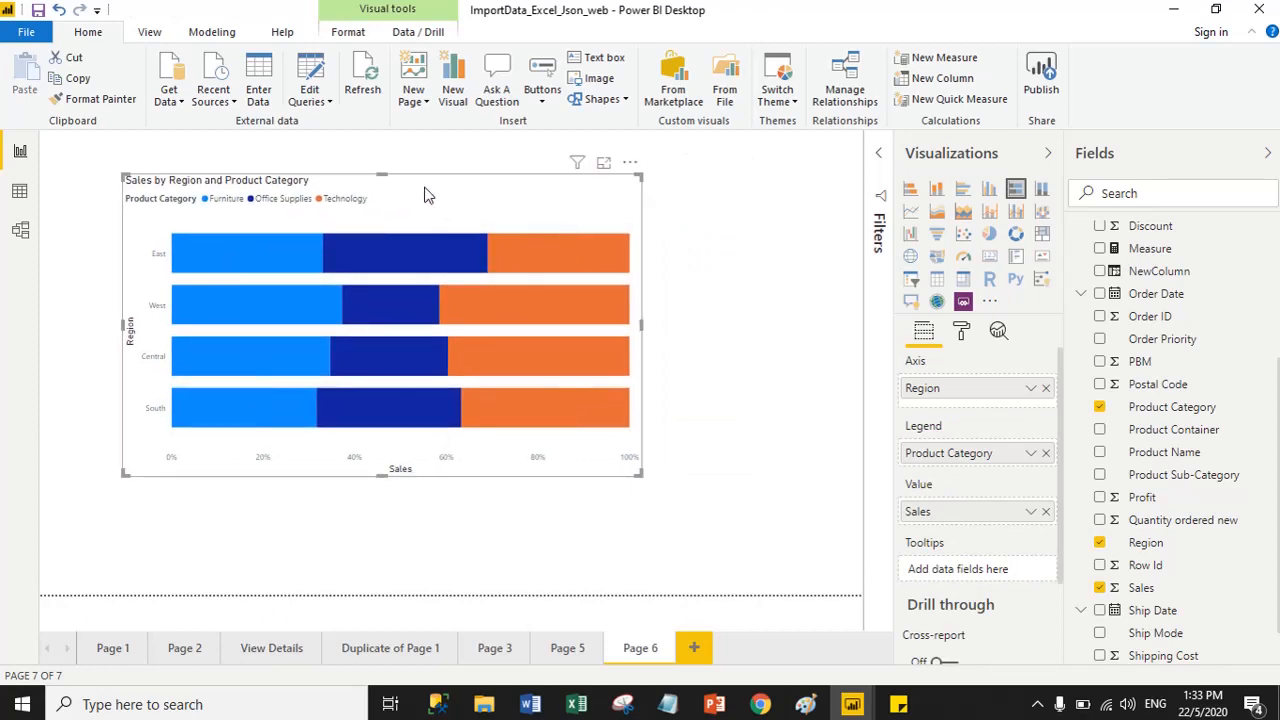
Step: Set the chart's X position to 150 and Y position to 90 in its general formatting options
click(962, 338)
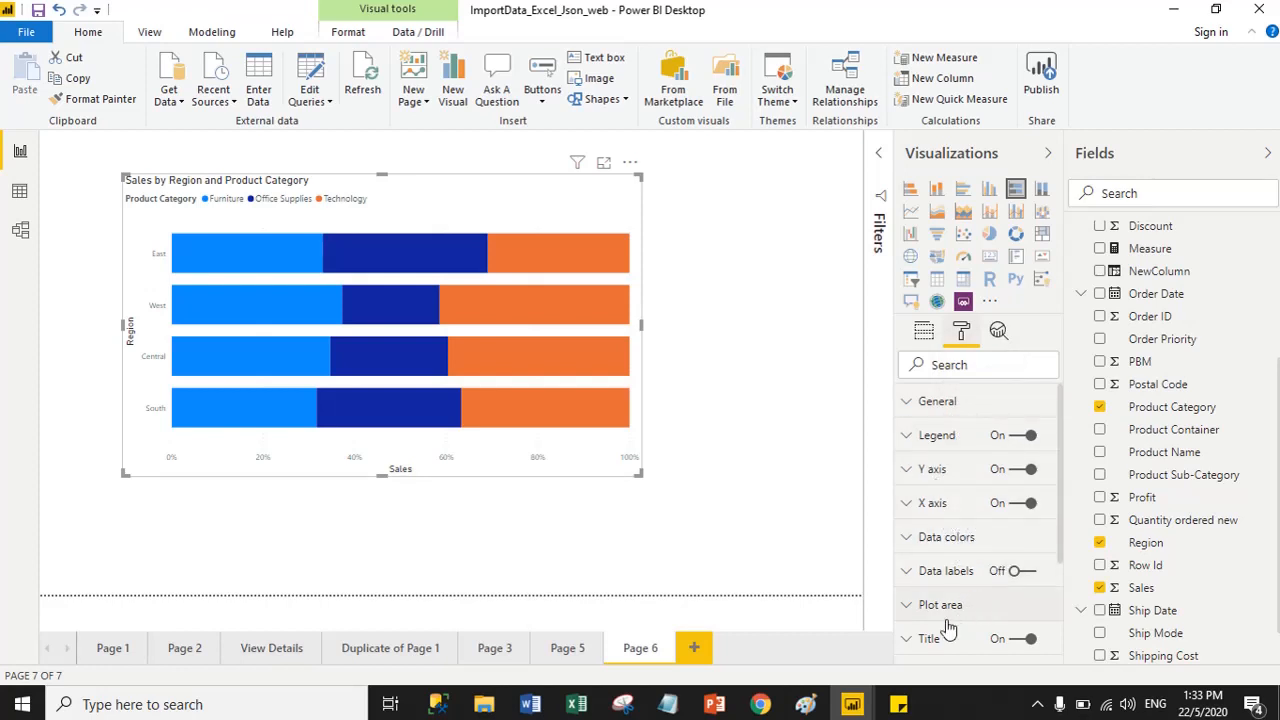
click(911, 404)
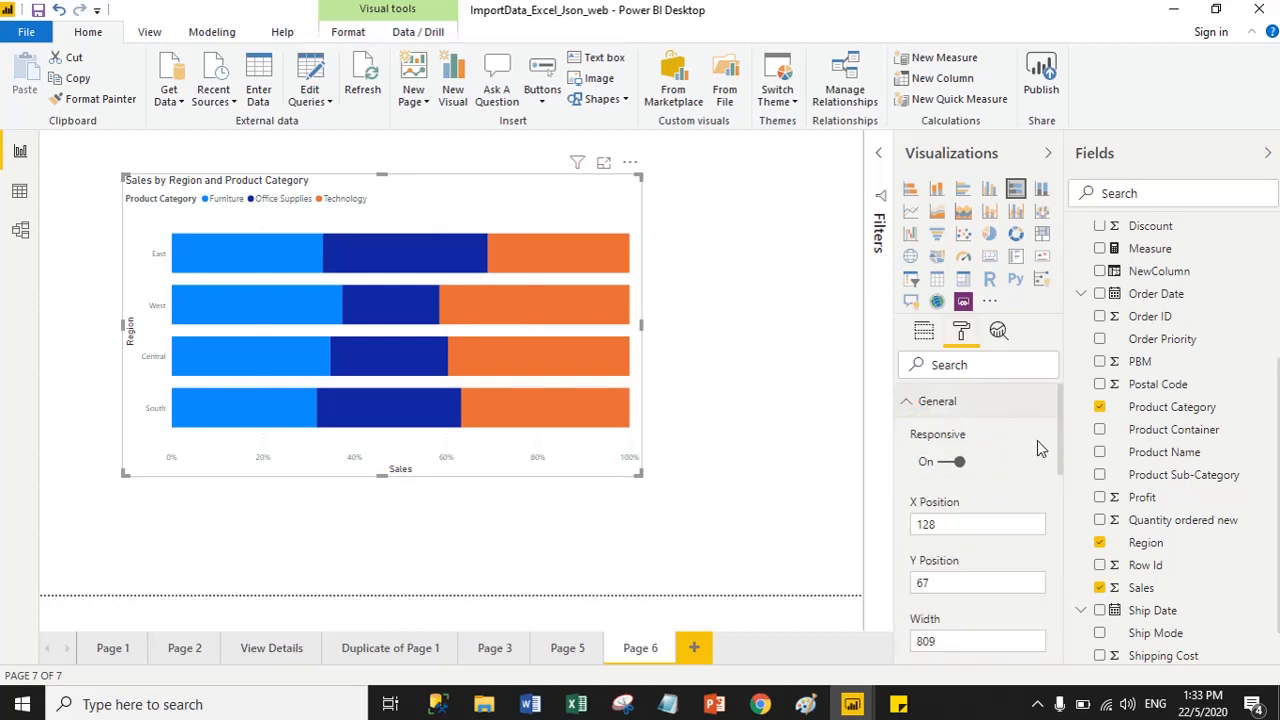
drag(1058, 425, 1055, 462)
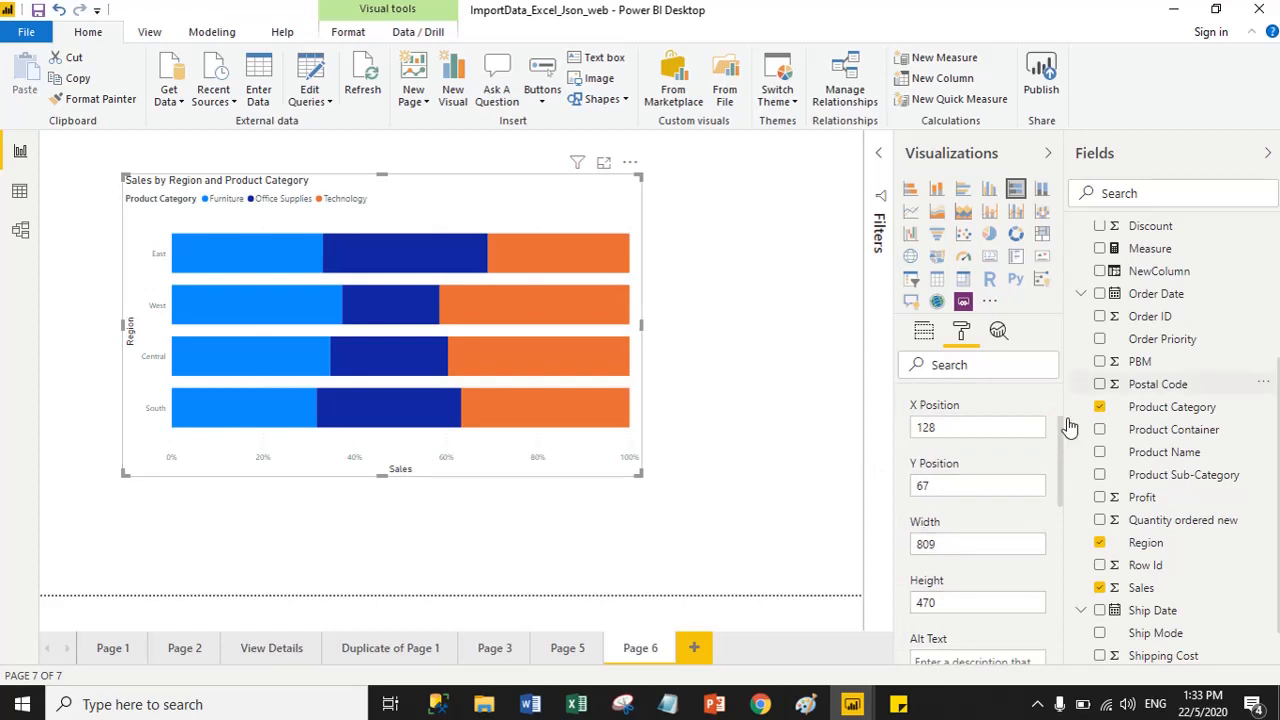
double_click(957, 428)
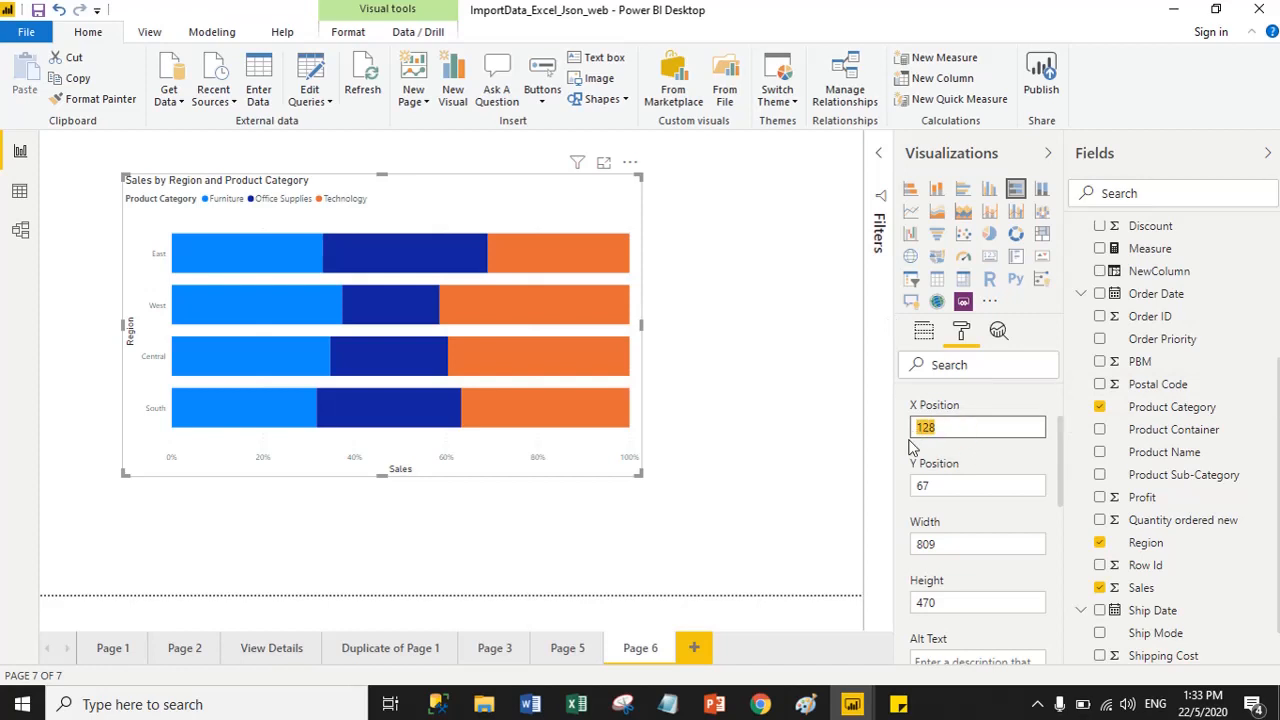
text(150)
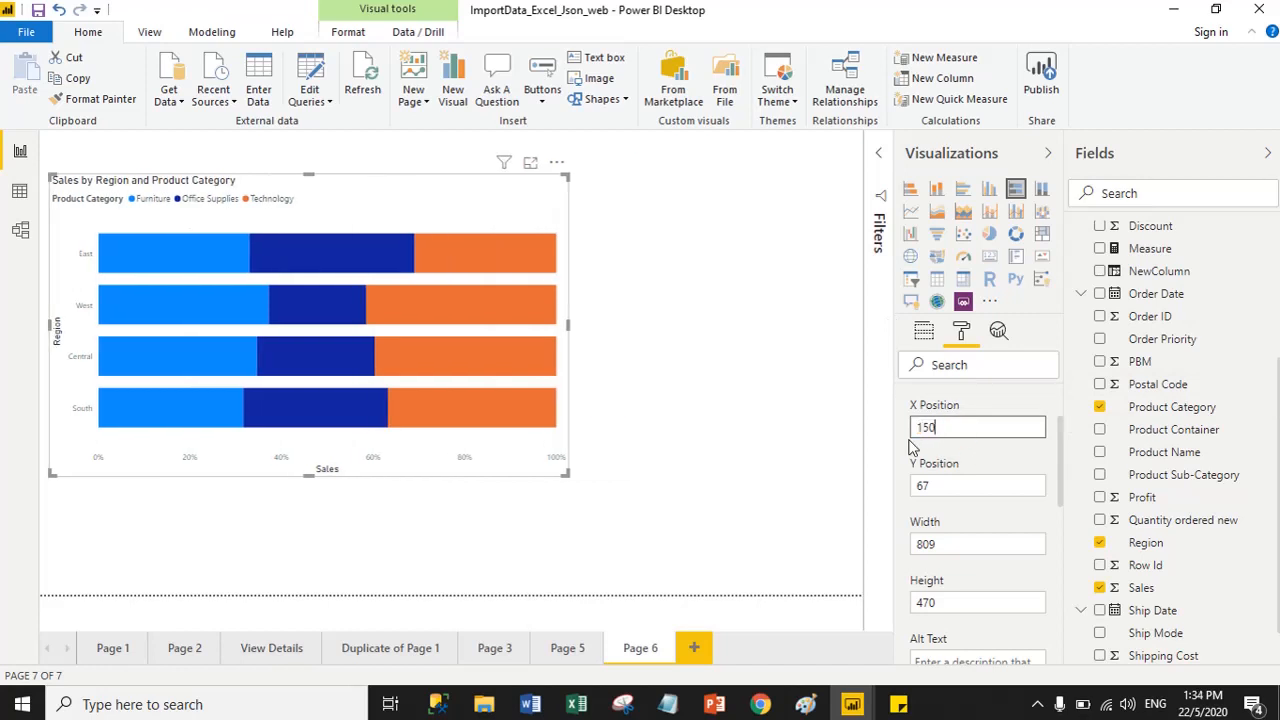
double_click(960, 485)
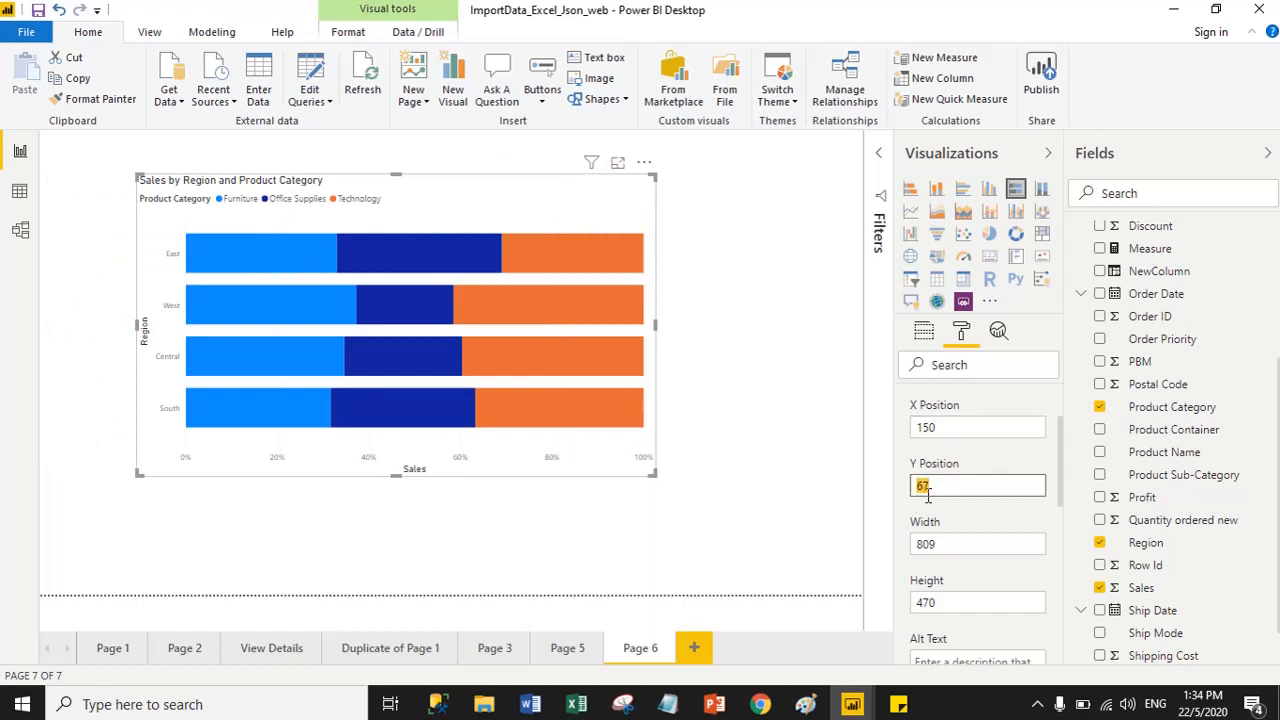
text(90)
click(990, 569)
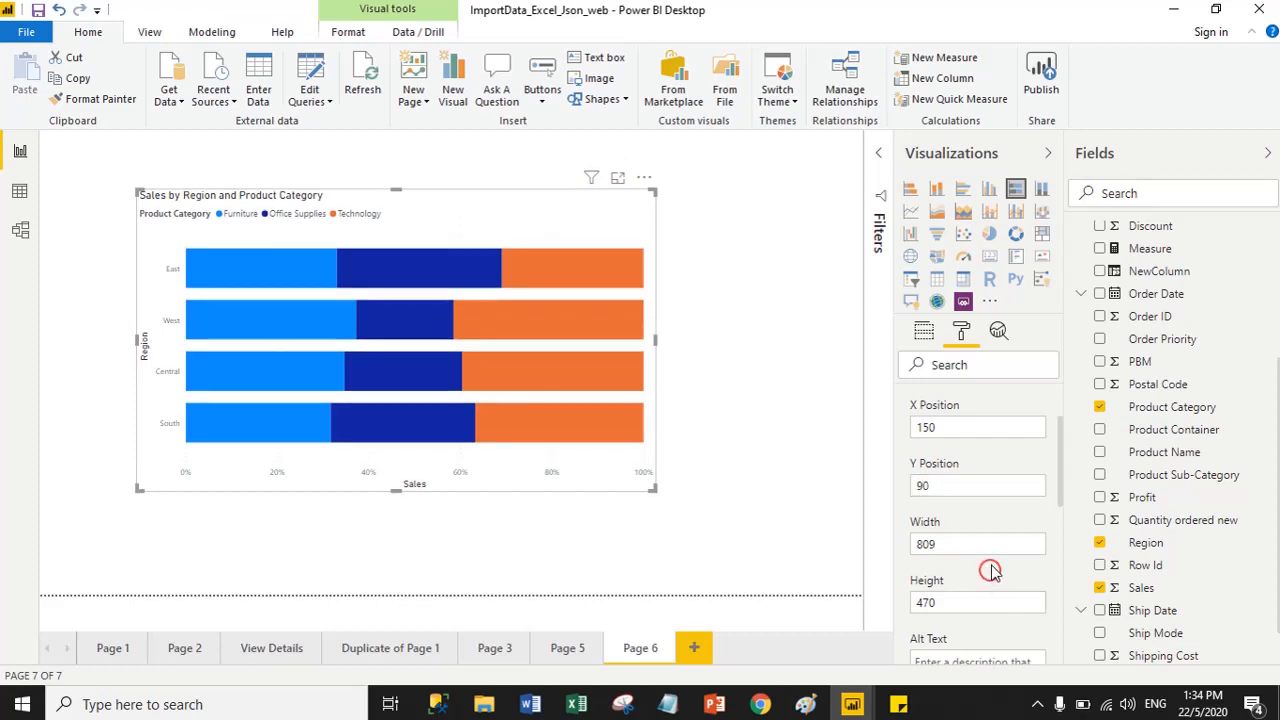
click(948, 602)
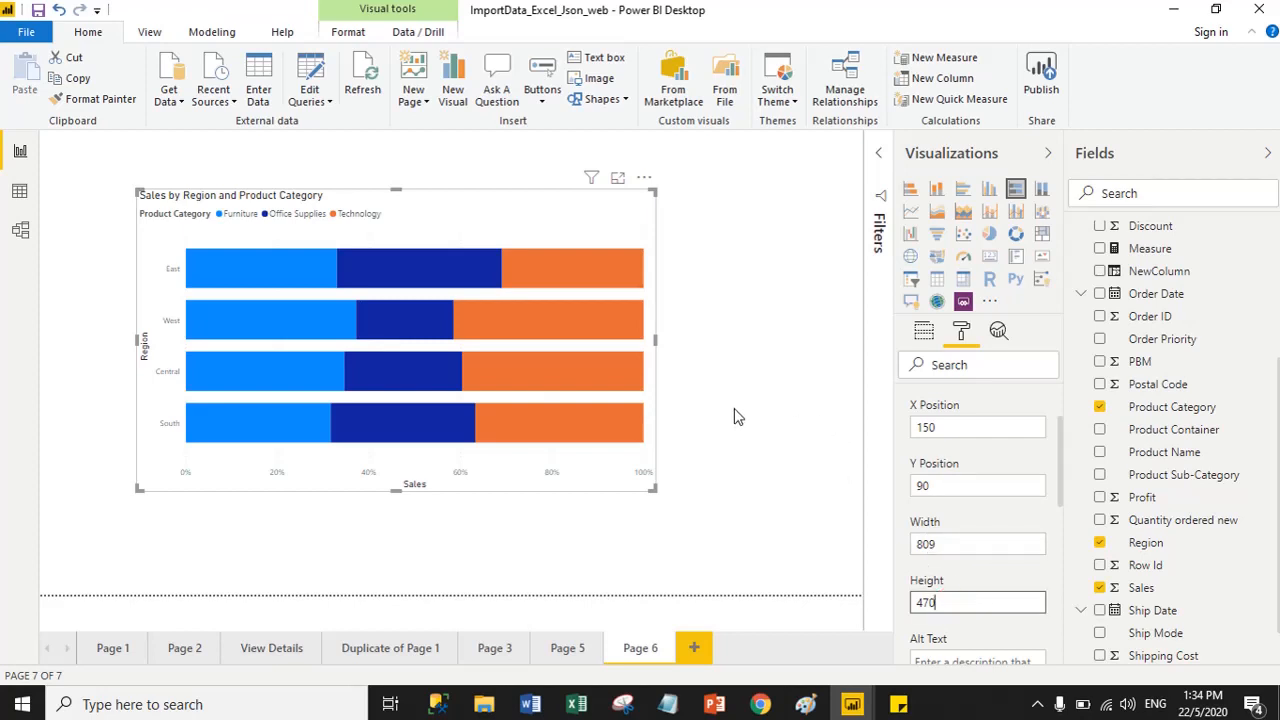
Step: Set the position of the chart's legend to Top Center
click(908, 435)
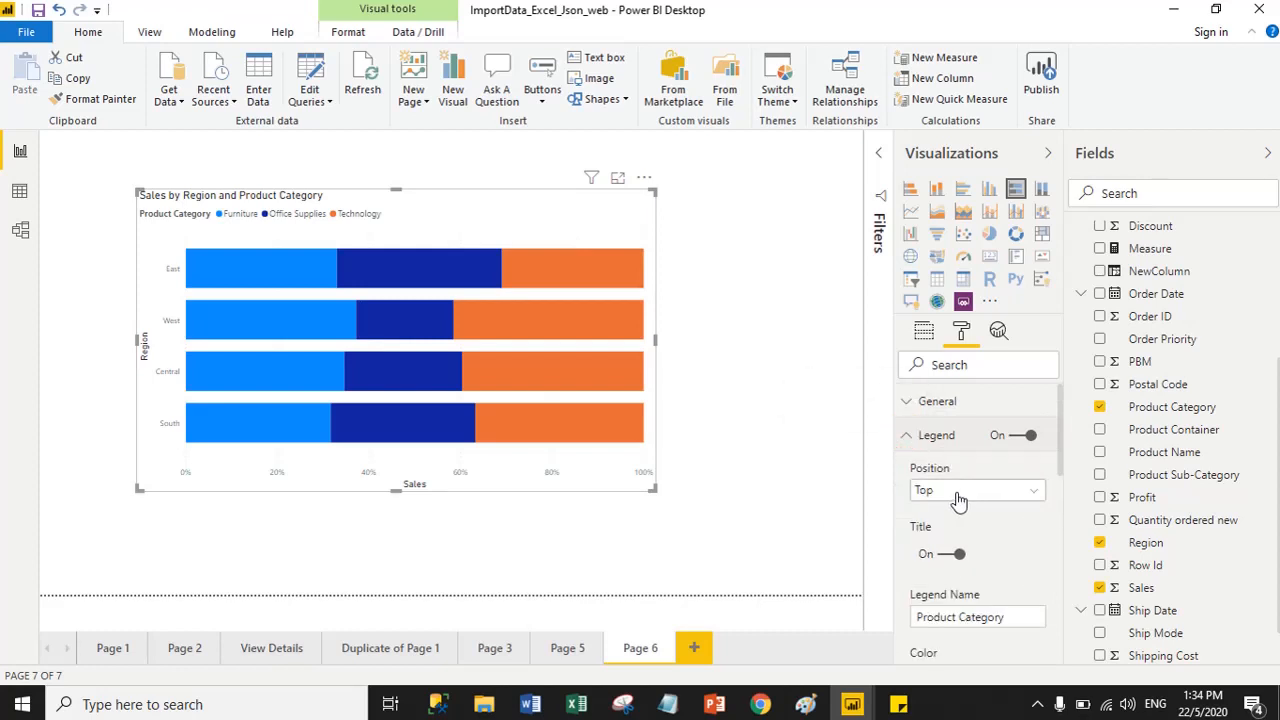
click(958, 491)
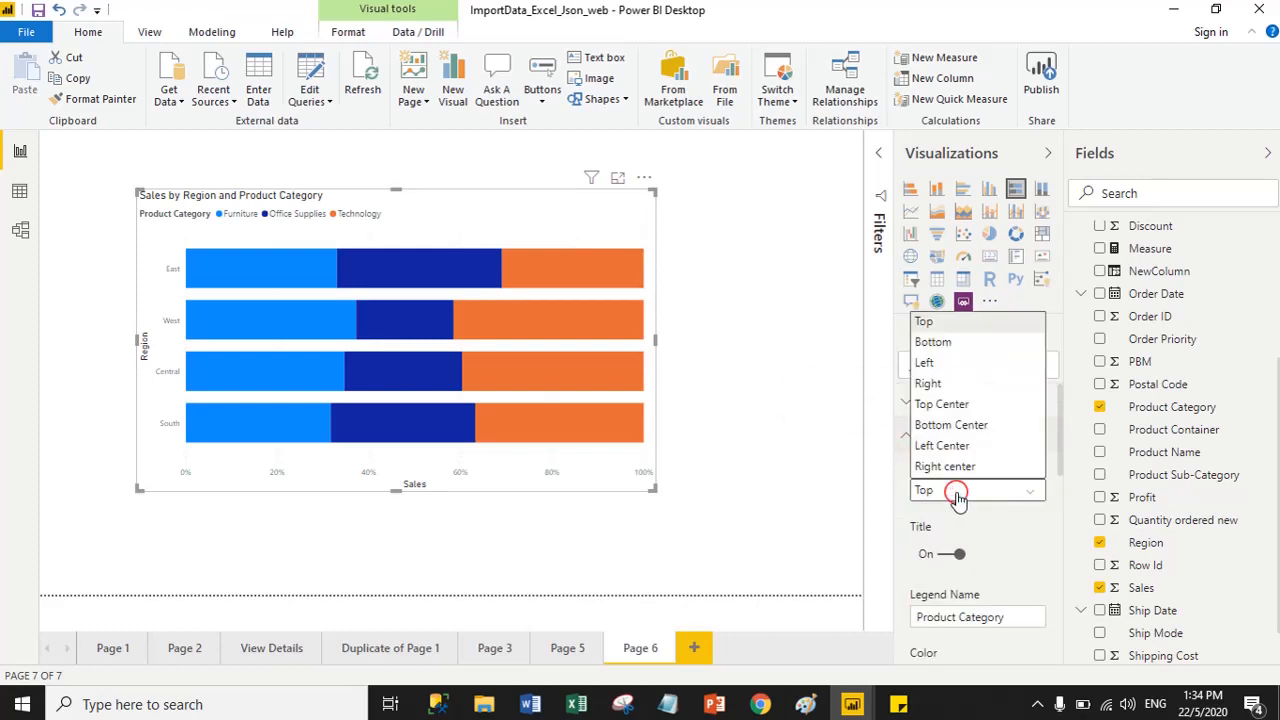
click(964, 406)
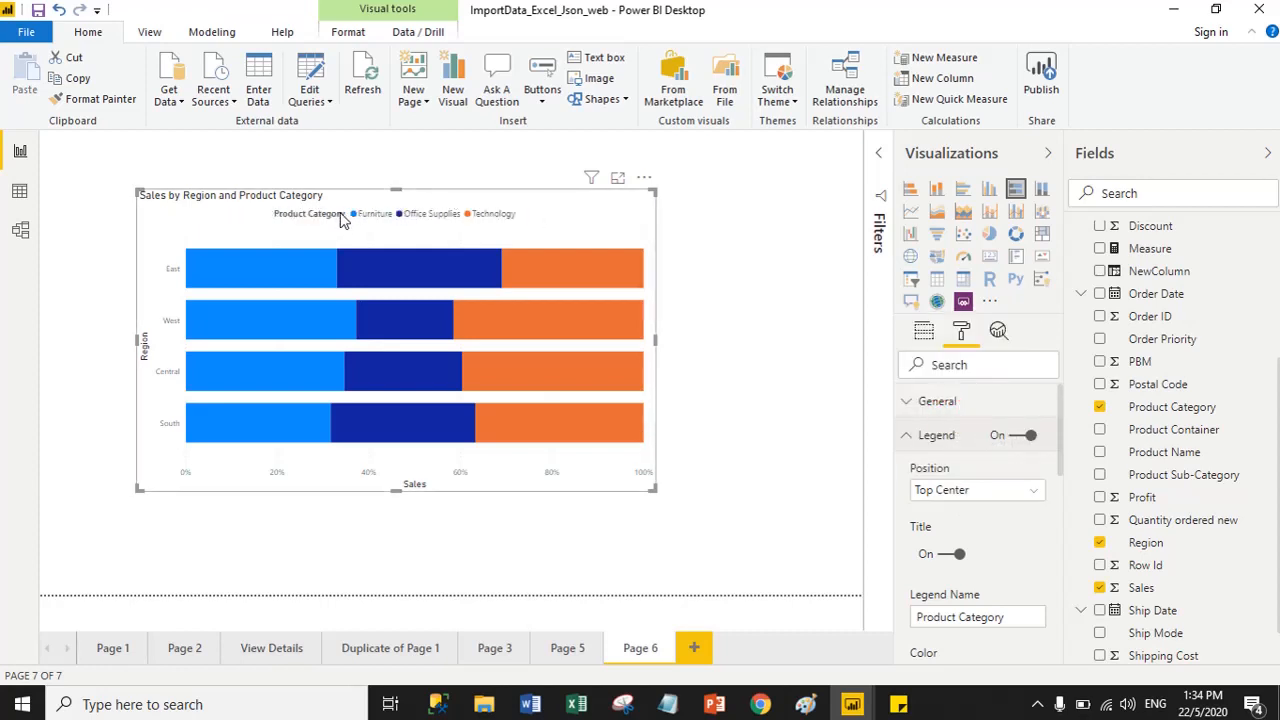
Step: Rename the chart's legend title to PC
scroll(977, 518, down, 2)
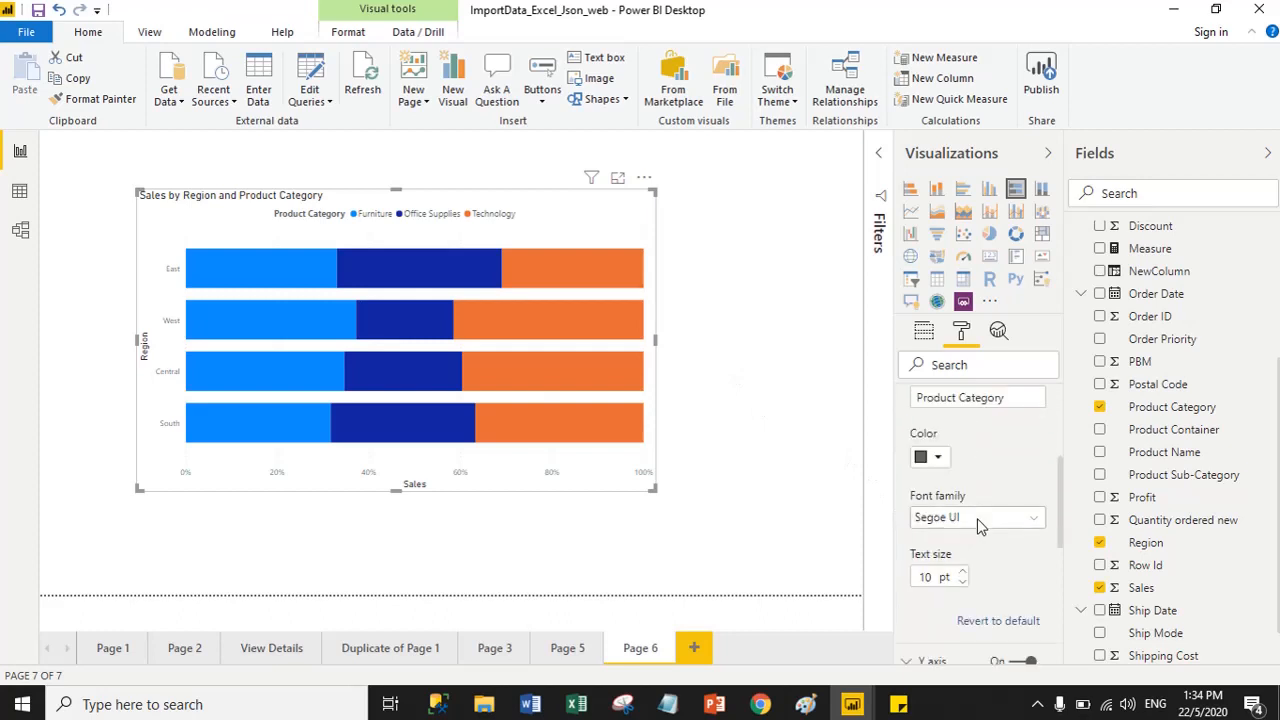
triple_click(943, 397)
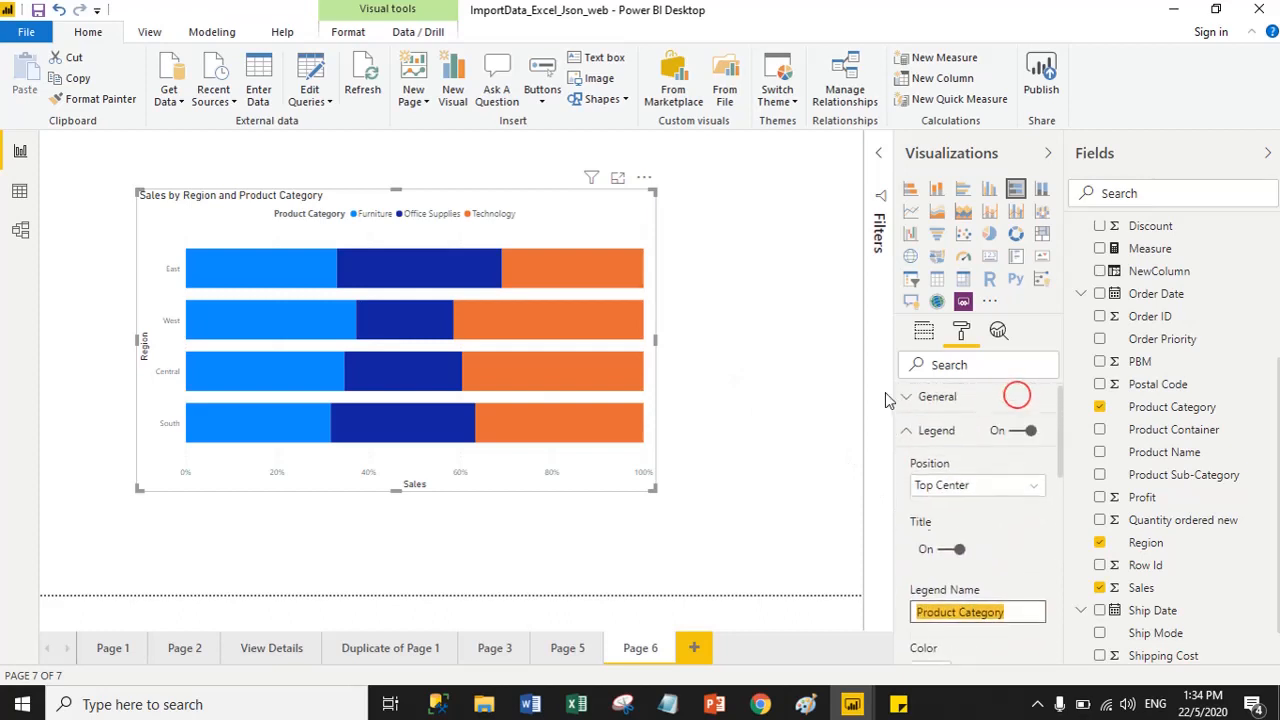
scroll(994, 528, up, 2)
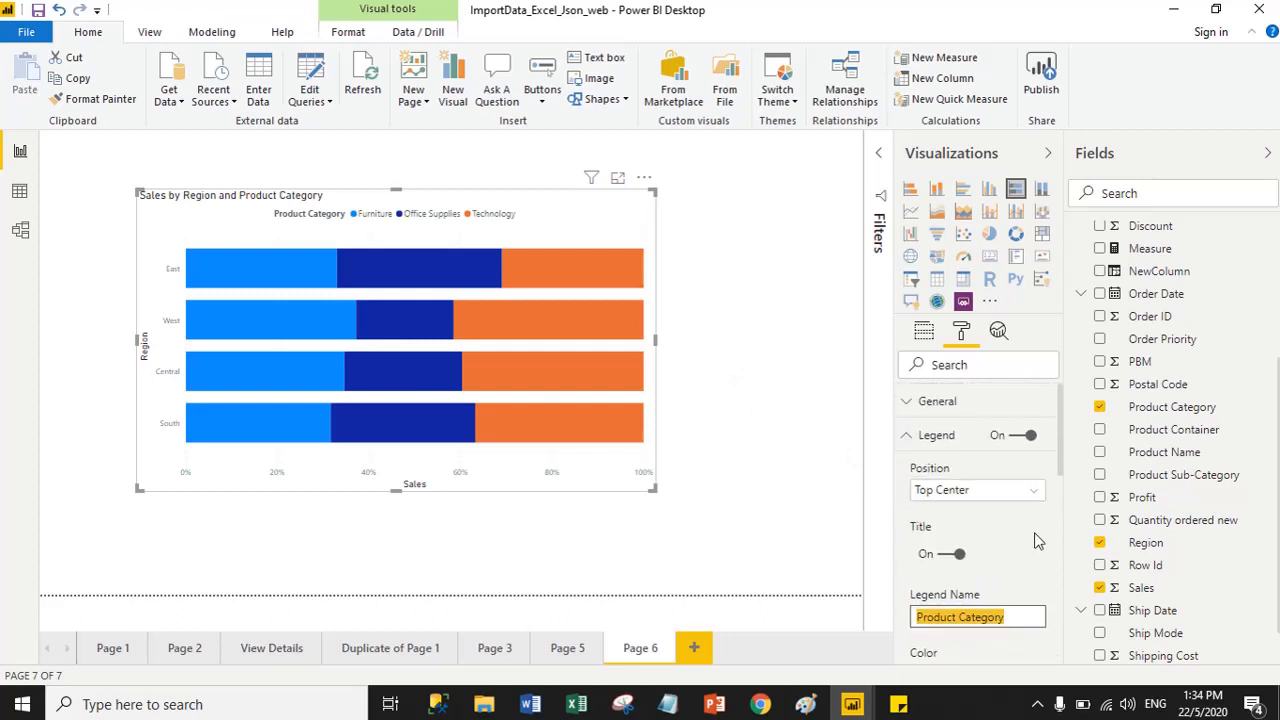
drag(1059, 458, 1035, 507)
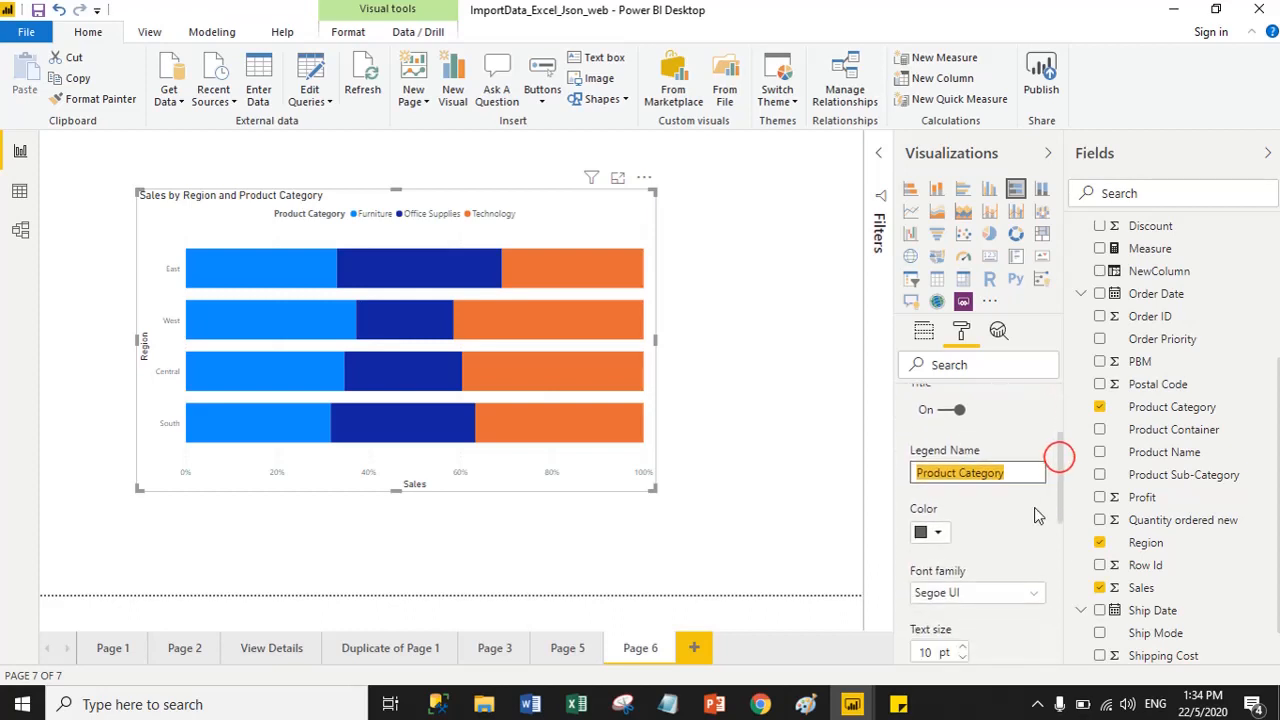
text(P)
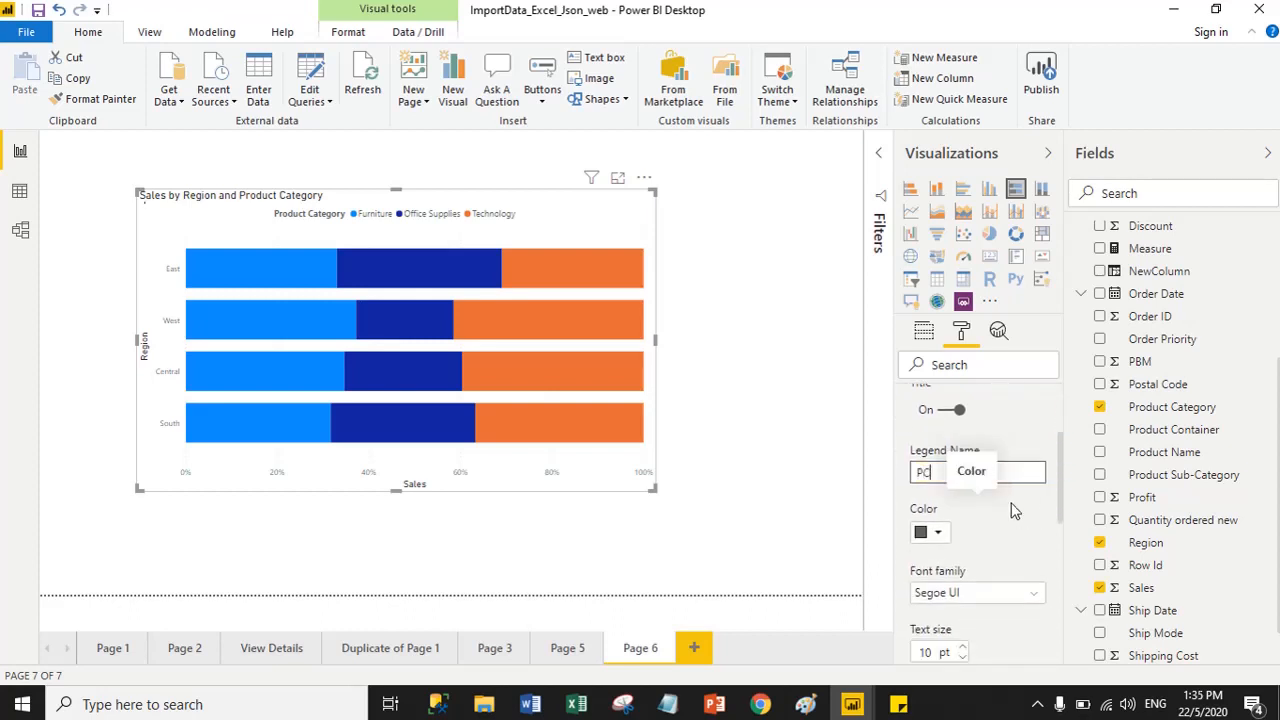
text(C)
key(Return)
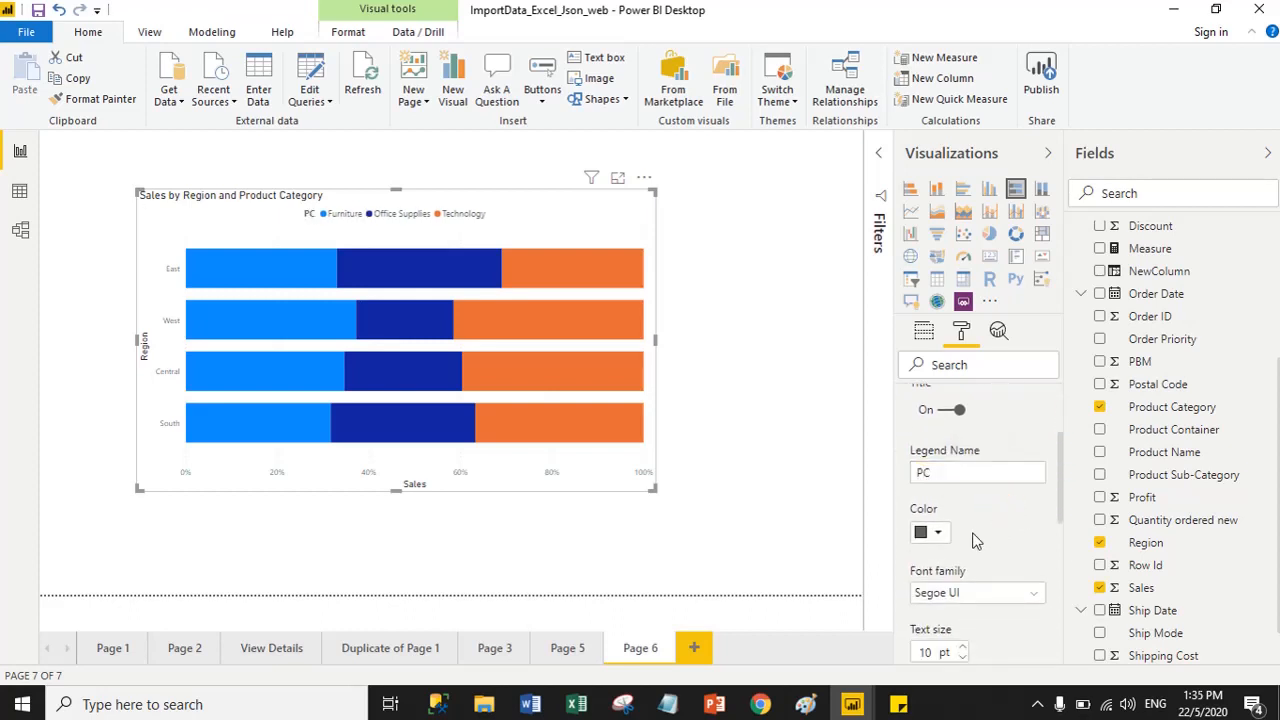
Step: Change the legend's text color to the dark blue theme color
click(924, 533)
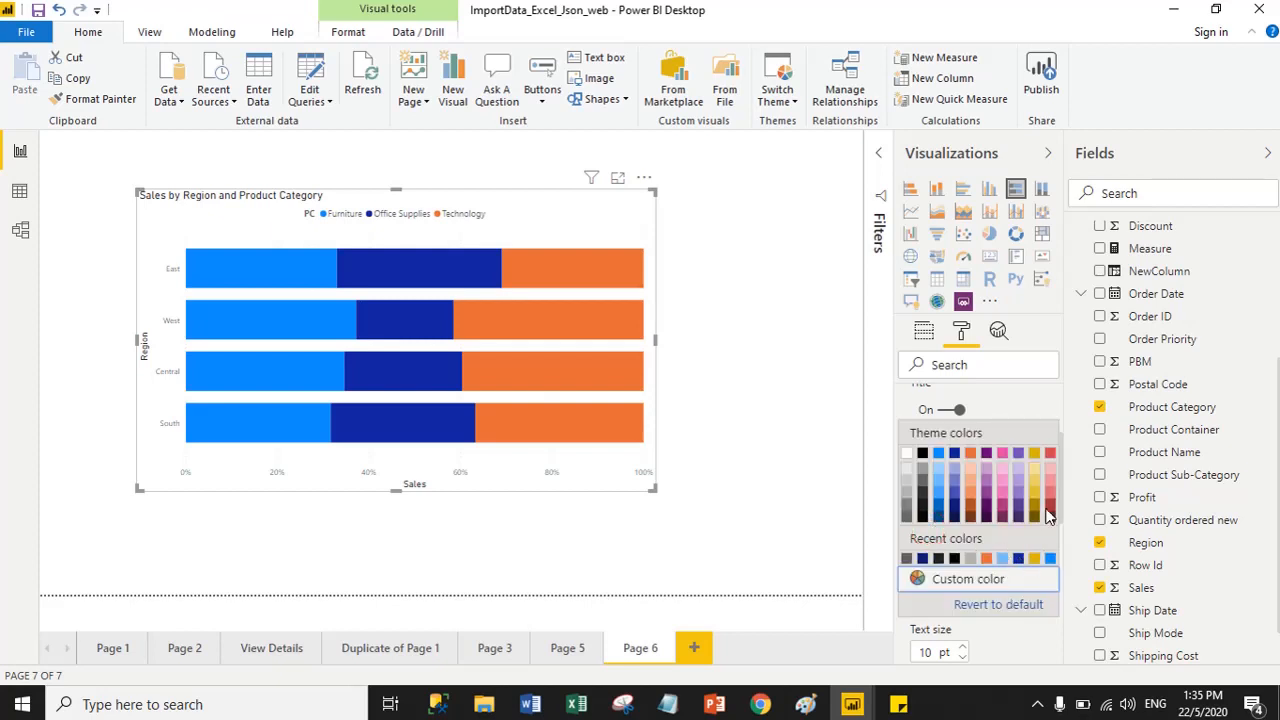
click(953, 453)
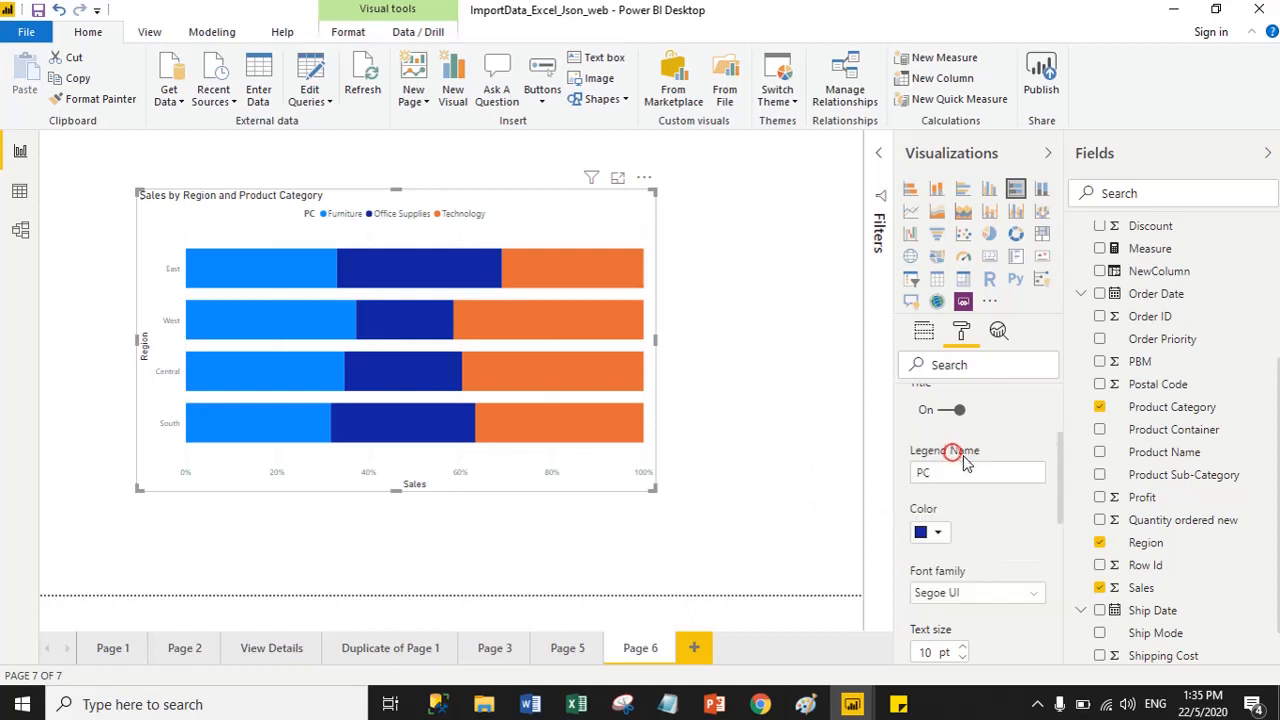
click(1009, 523)
scroll(1055, 472, down, 3)
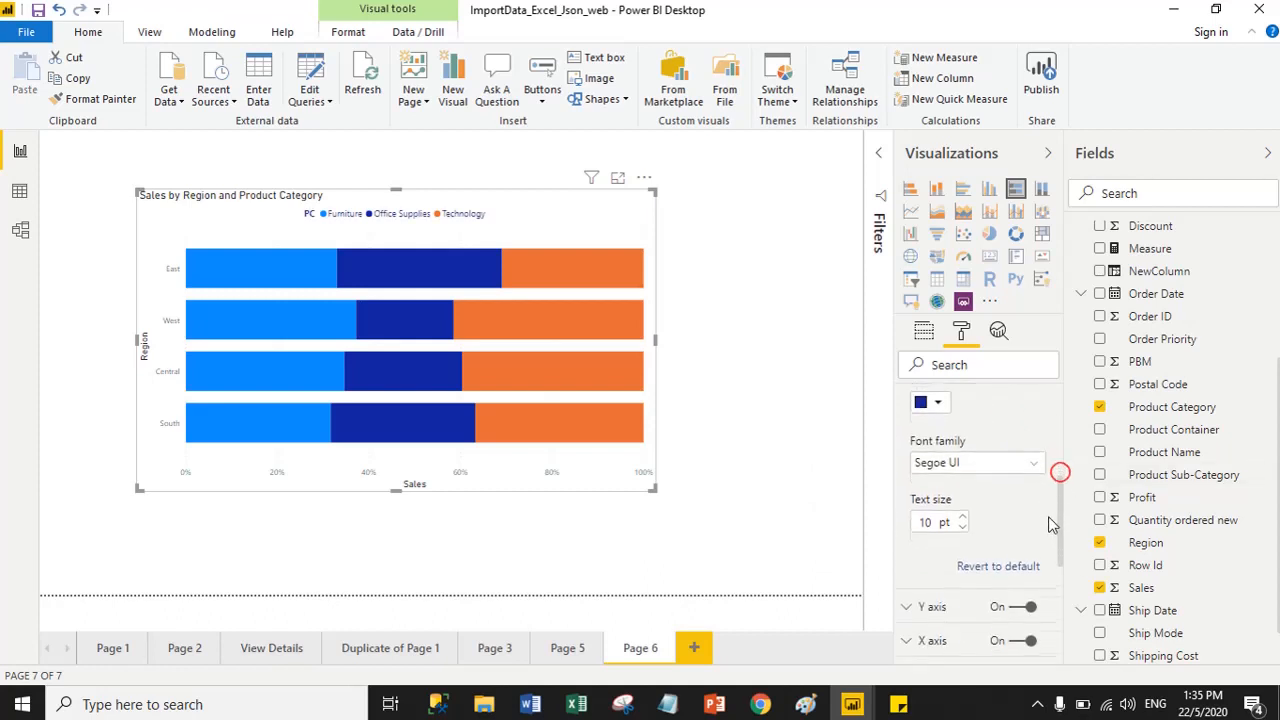
Step: Set the legend's font family to Arial and its text size to 15 pt
click(948, 462)
click(932, 474)
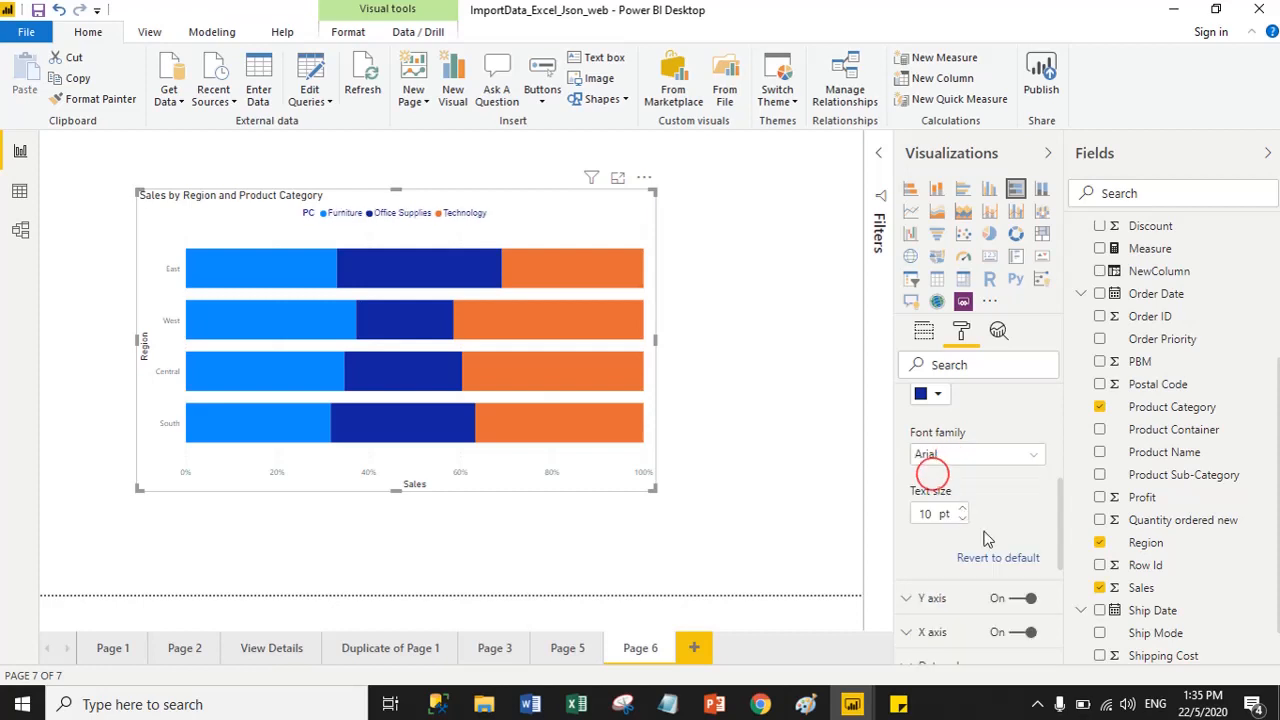
click(938, 513)
double_click(924, 513)
text(15)
scroll(1046, 575, up, 1)
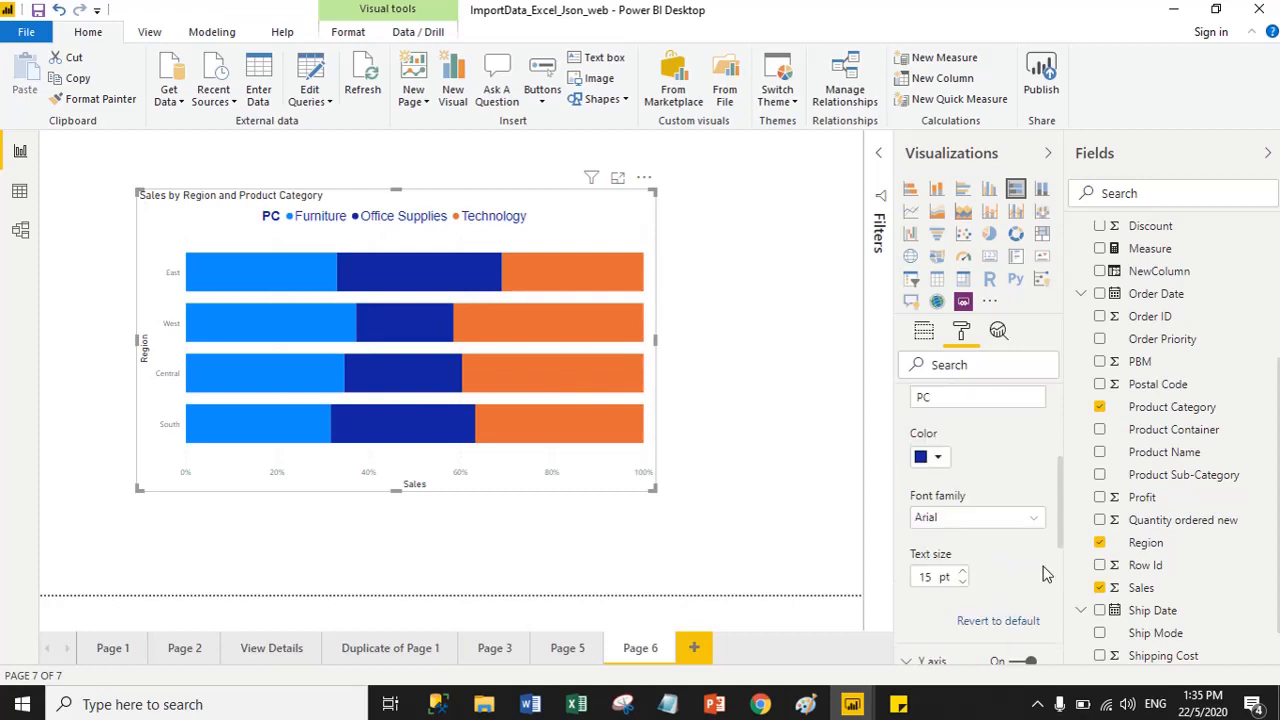
scroll(1041, 563, up, 5)
click(896, 426)
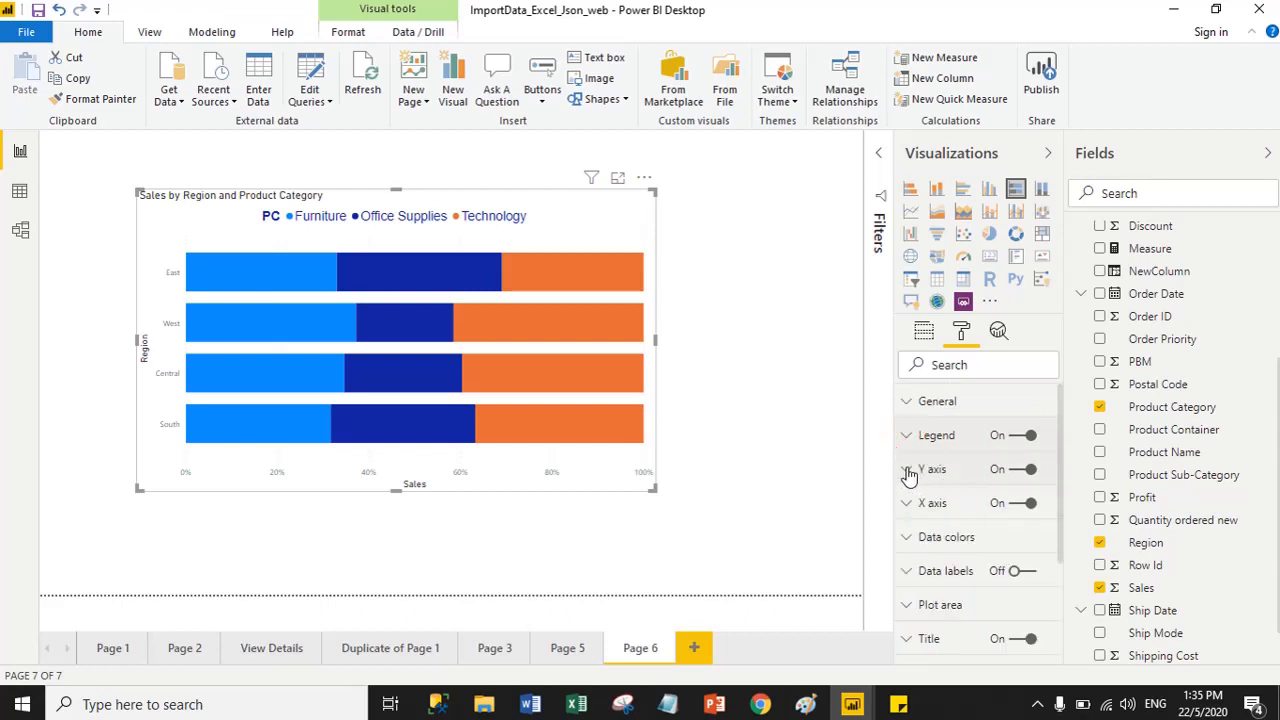
Step: Set the position of the chart's Y axis to Right
click(907, 469)
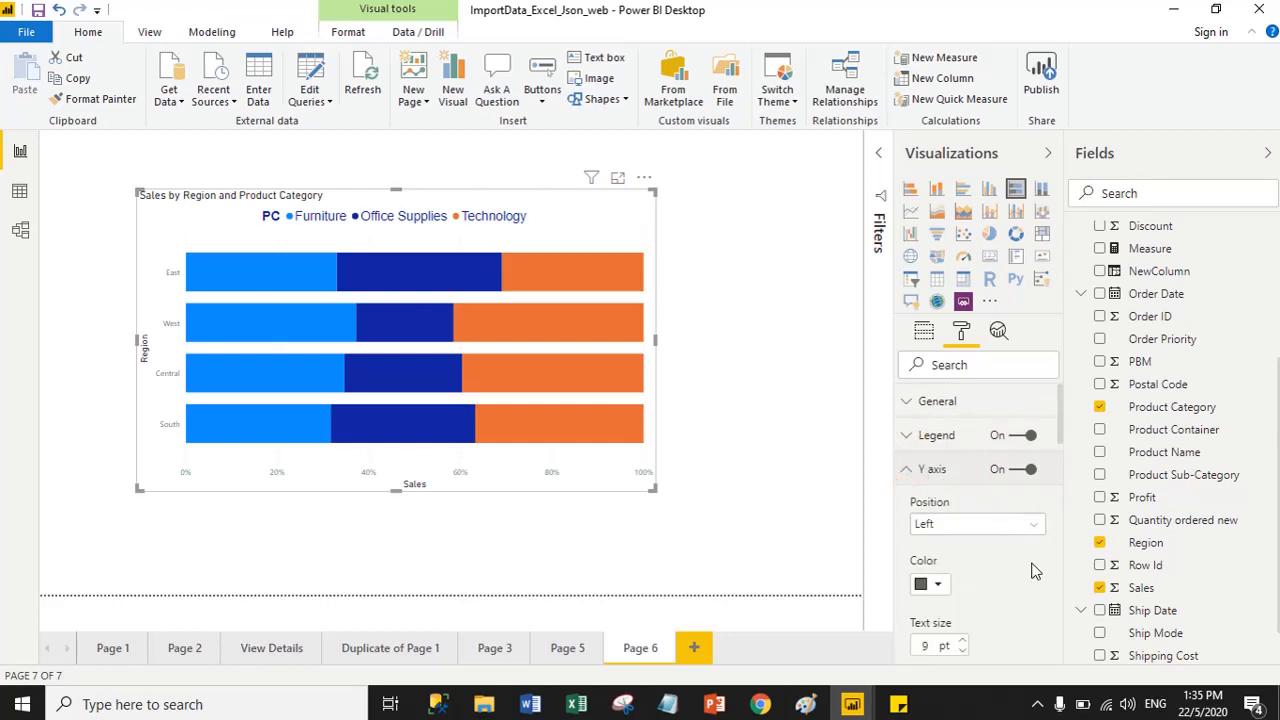
scroll(1022, 546, down, 3)
scroll(1026, 504, up, 1)
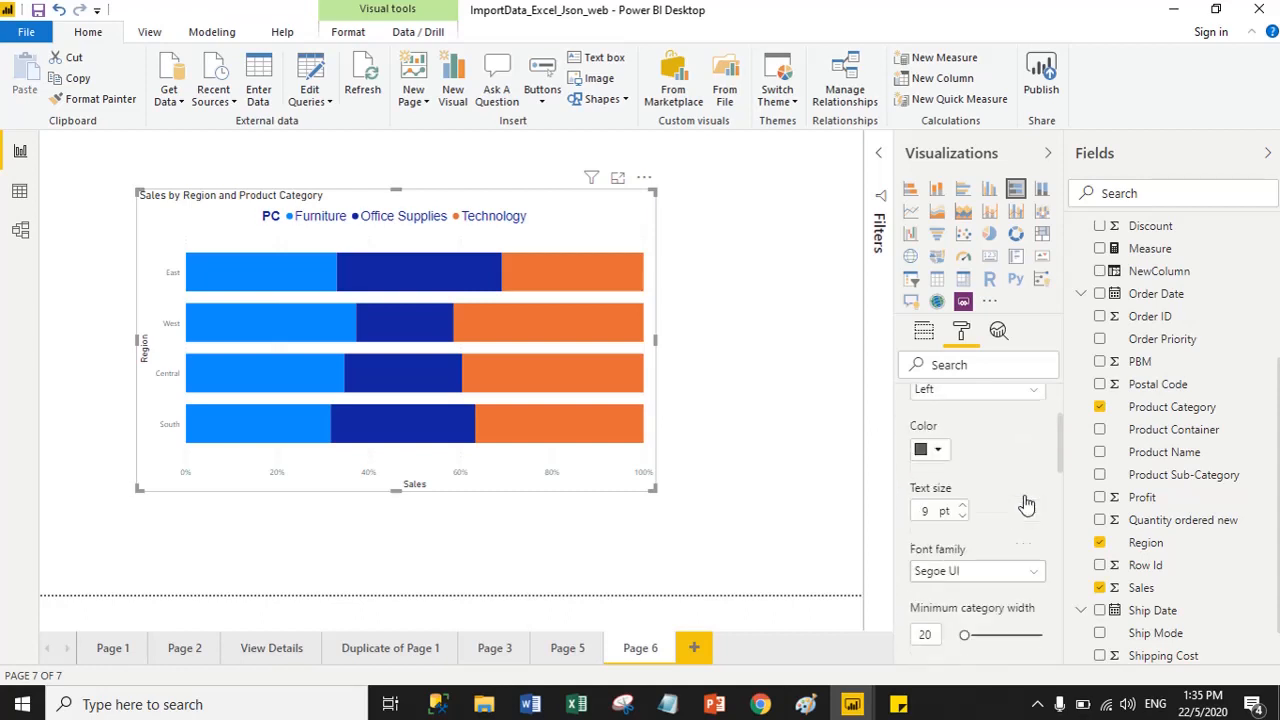
scroll(1026, 504, up, 3)
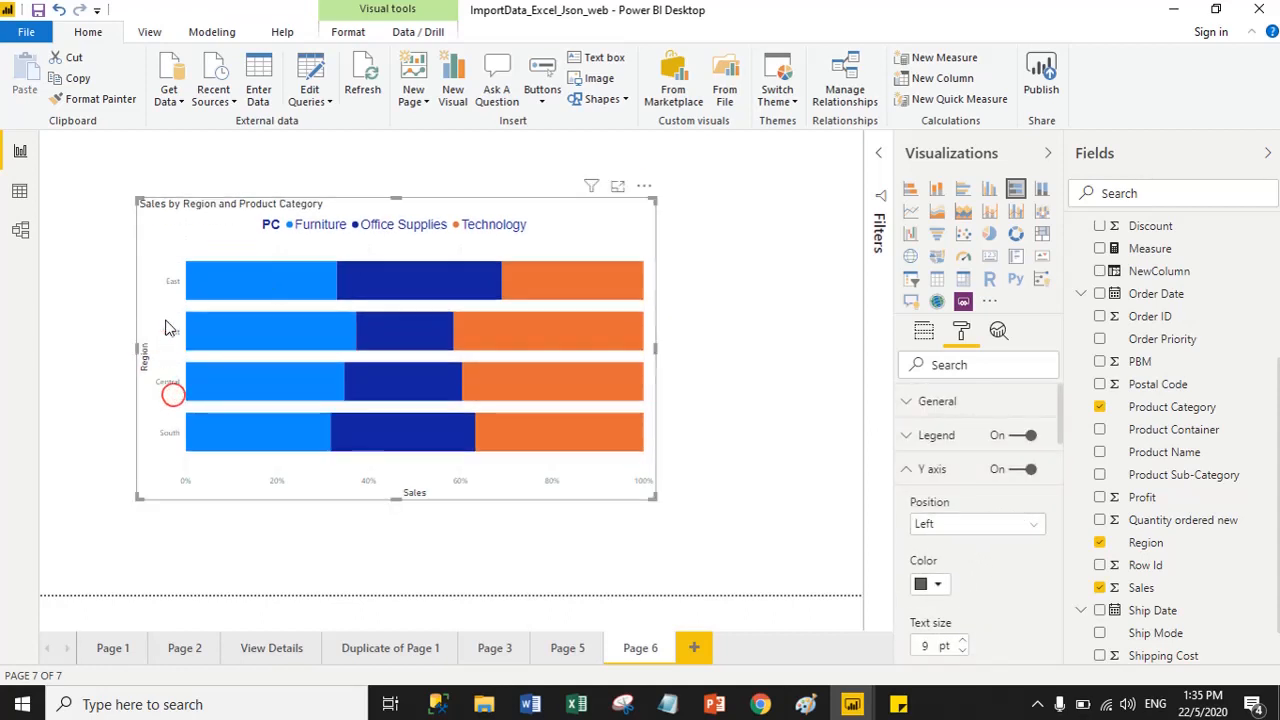
click(957, 527)
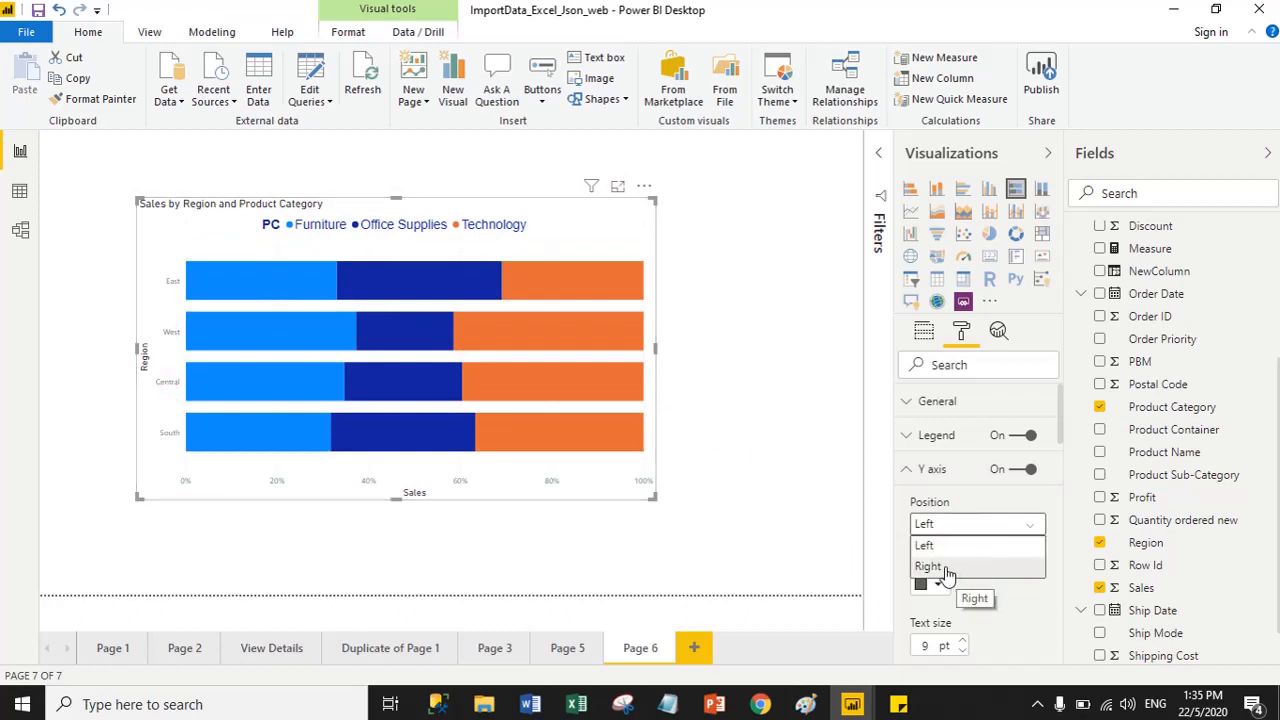
click(955, 568)
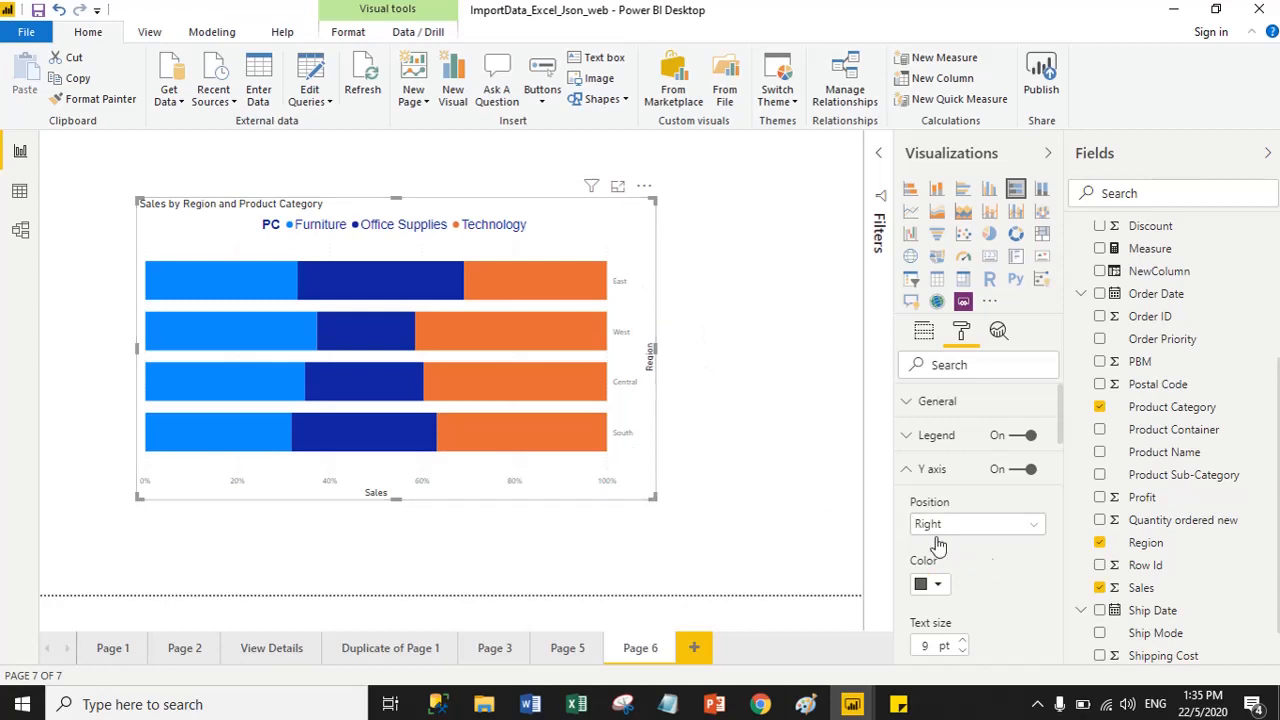
Step: Change the Y axis label color to the dark blue theme color
scroll(994, 451, down, 2)
click(940, 430)
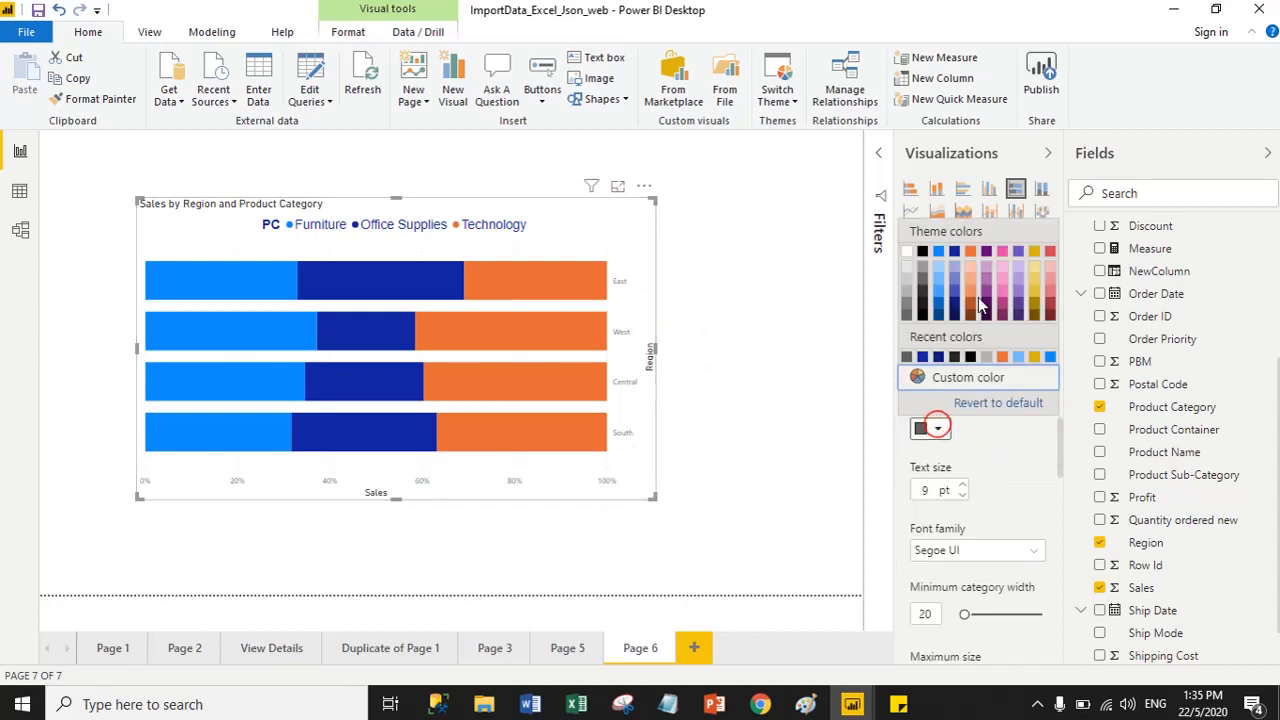
click(957, 256)
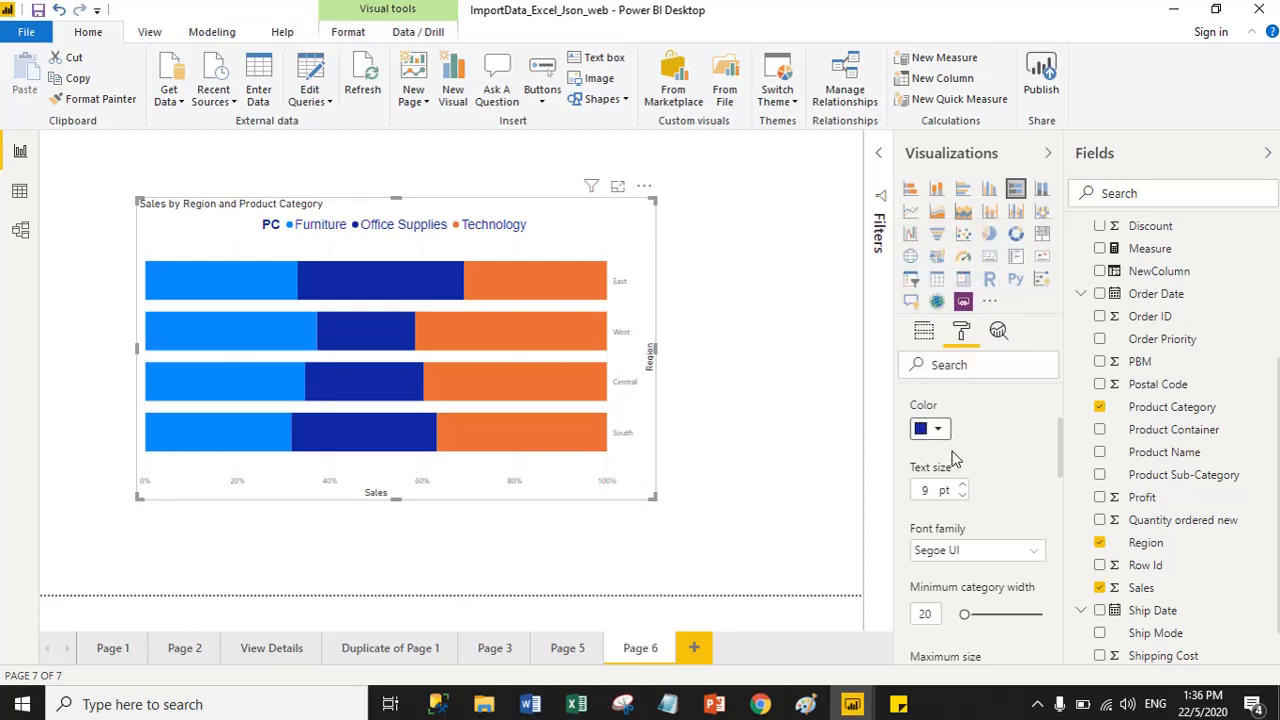
Step: Set the Y axis labels' text size to 15 pt and their font family to Arial
double_click(925, 490)
key(BackSpace)
text(15)
click(980, 549)
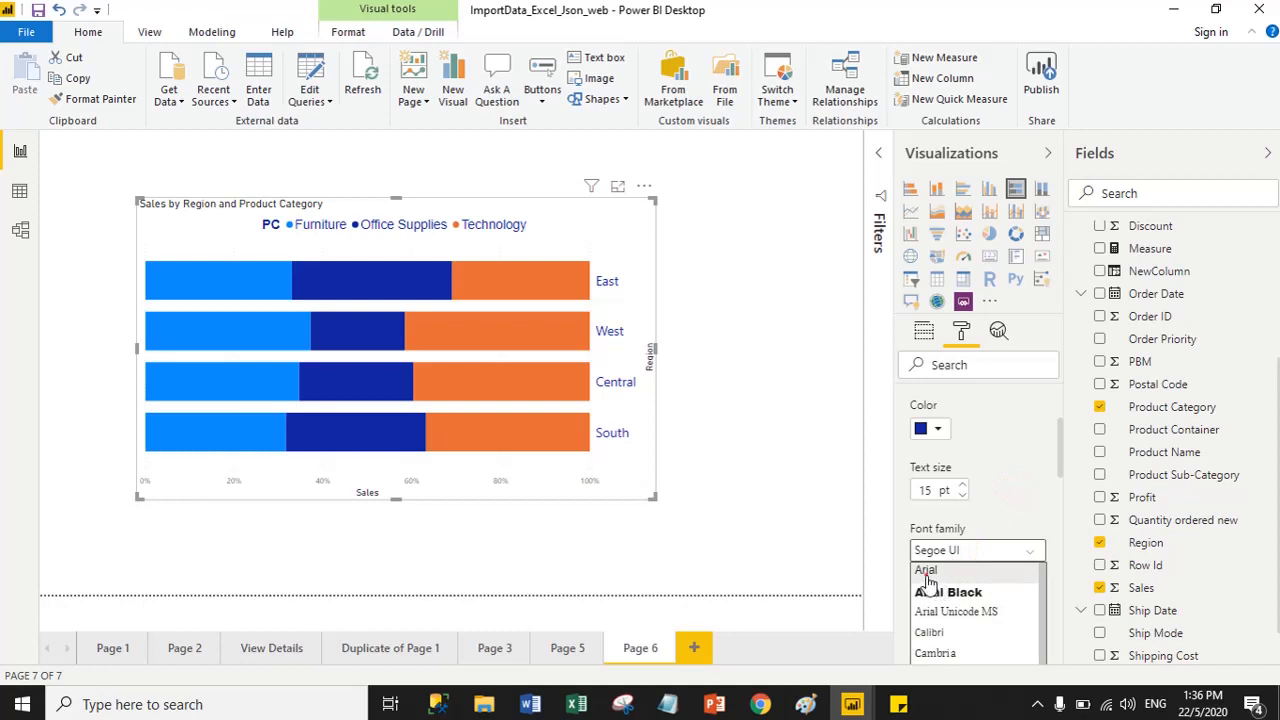
click(928, 570)
Step: Increase the Y axis inner padding to widen the gaps between the region bars
scroll(1018, 510, down, 3)
scroll(1018, 510, down, 4)
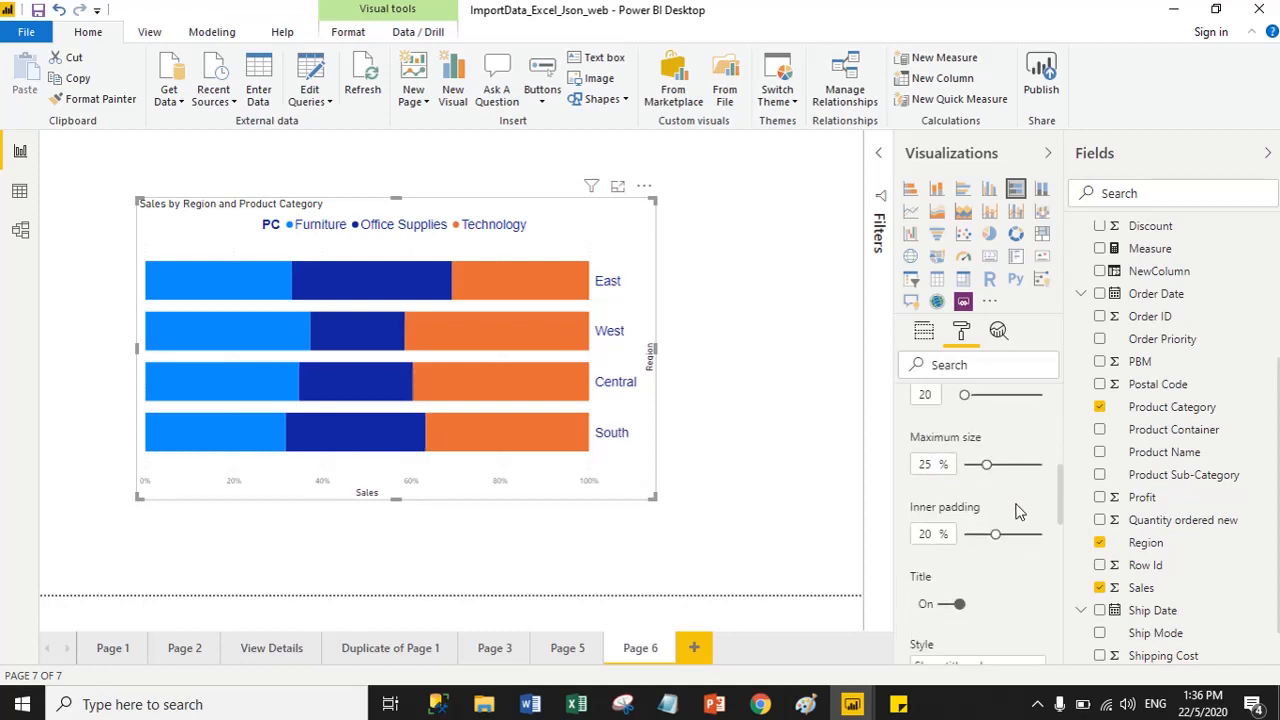
scroll(1005, 525, up, 3)
drag(992, 537, 1012, 538)
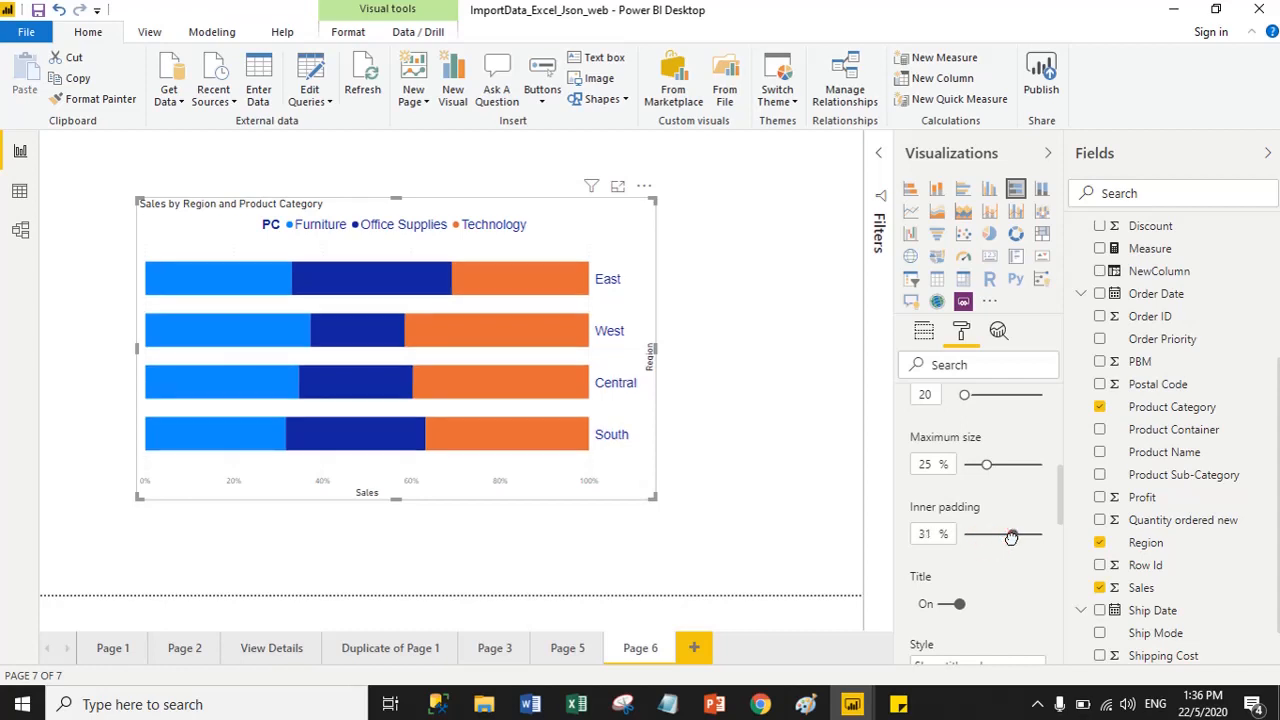
drag(1012, 538, 1027, 538)
scroll(970, 505, up, 5)
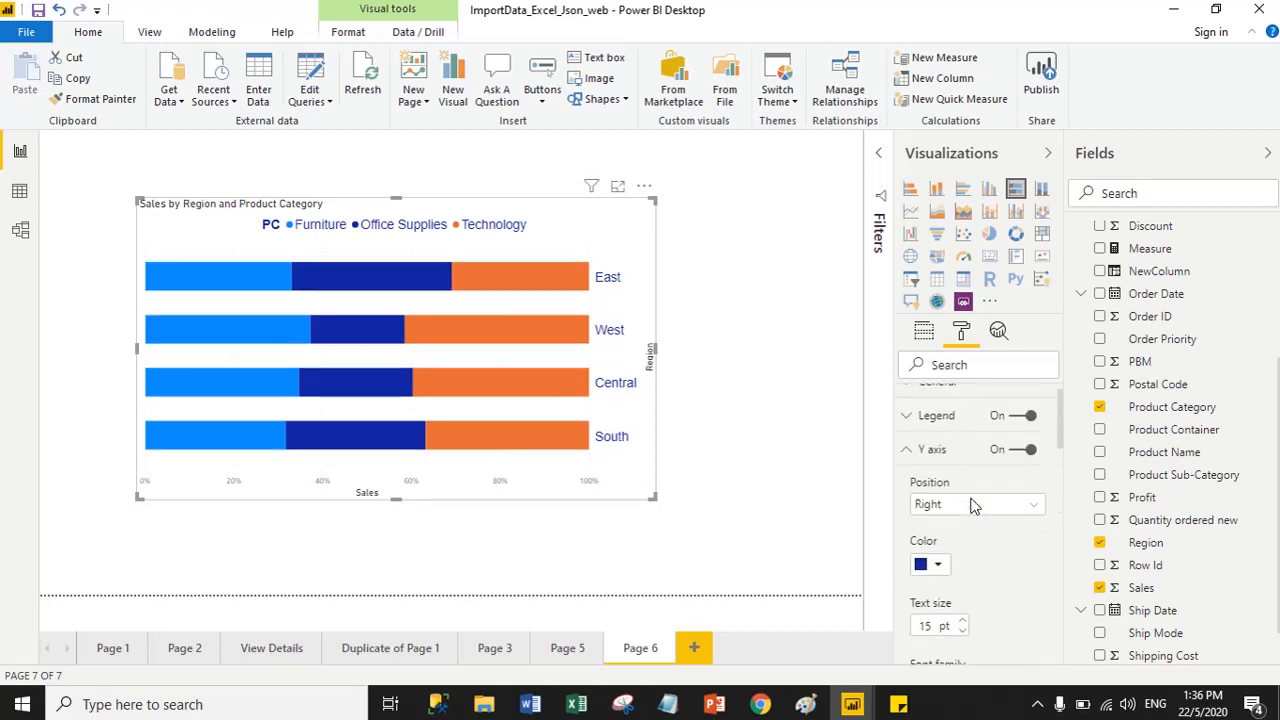
click(913, 478)
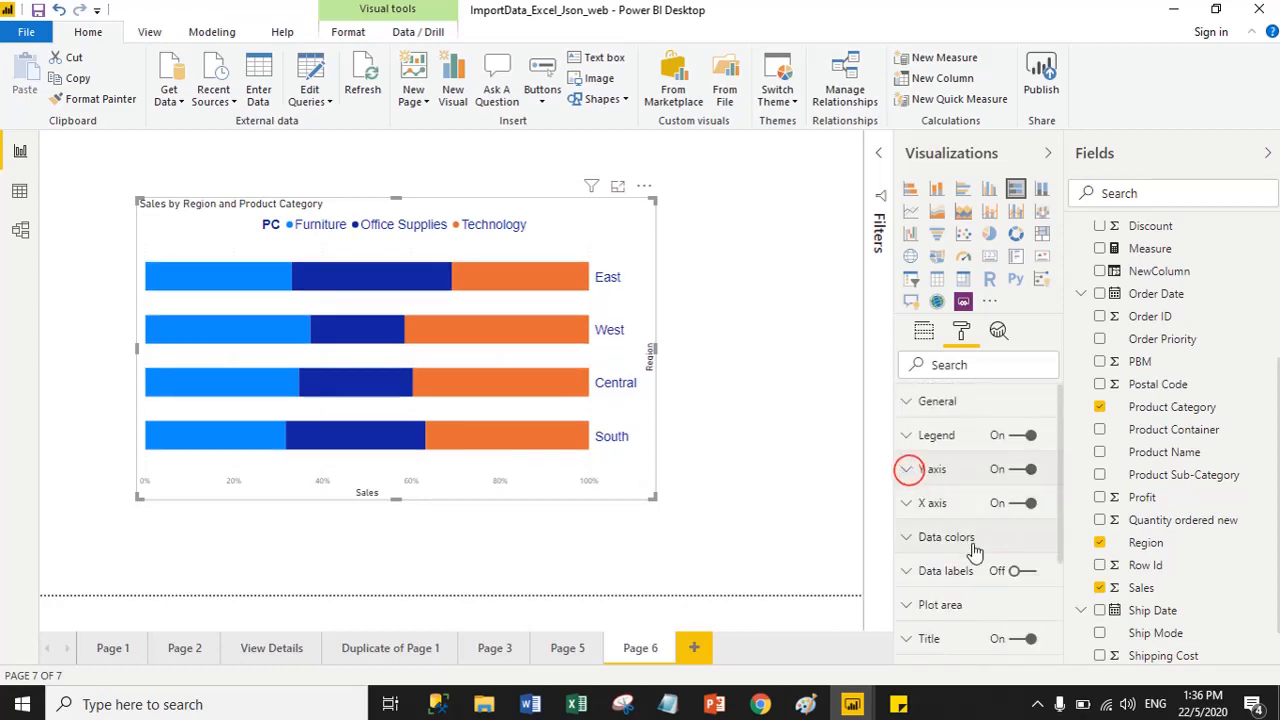
Step: Change the X axis label color to dark blue from the recent colors
click(932, 508)
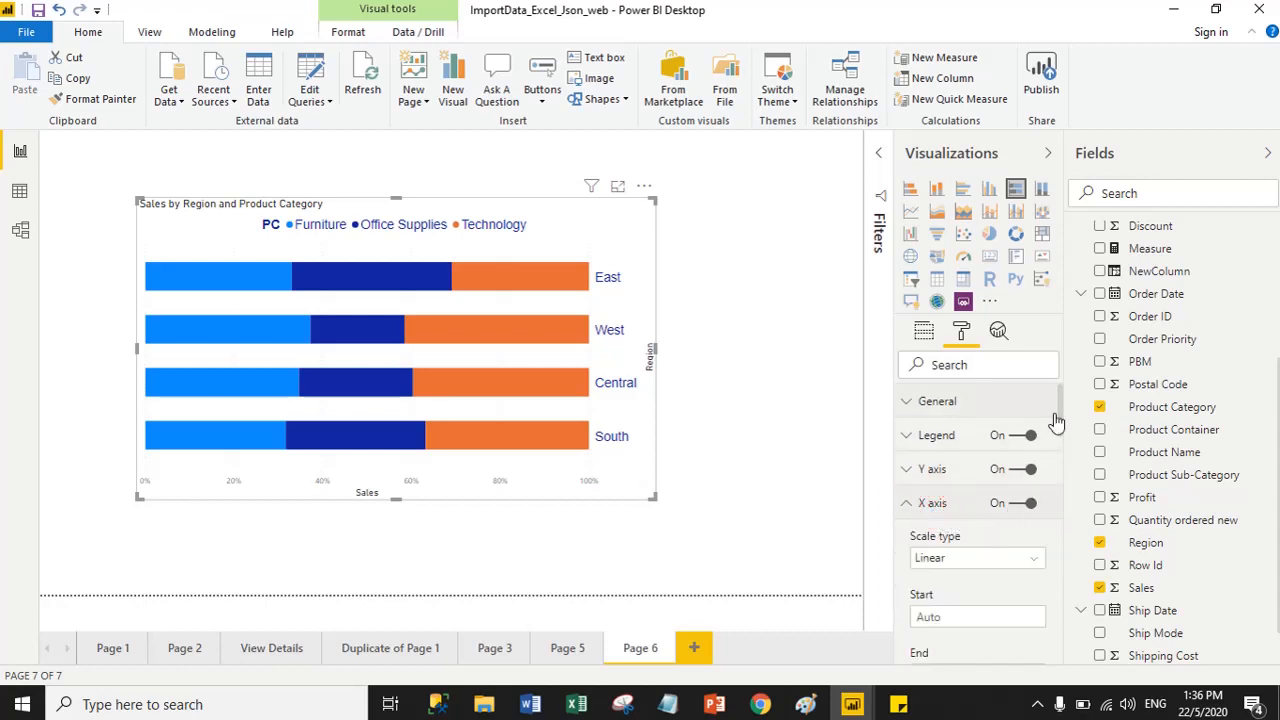
drag(1060, 412, 1040, 477)
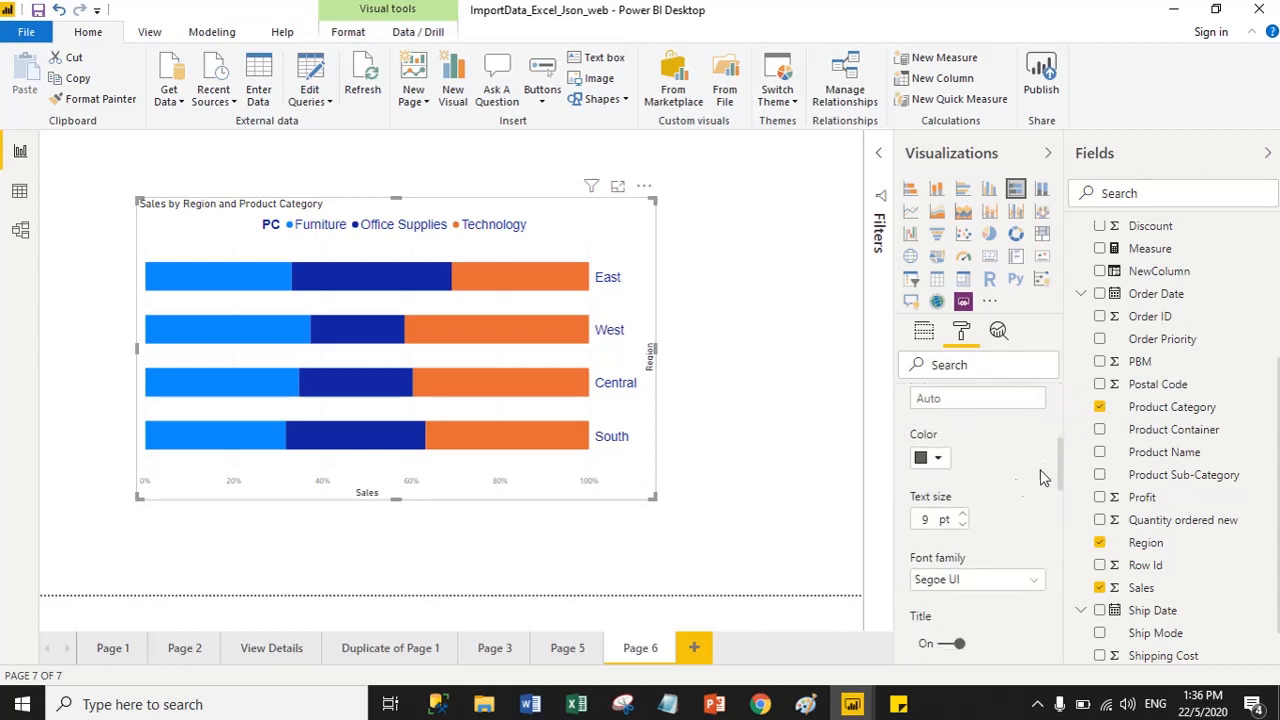
click(934, 460)
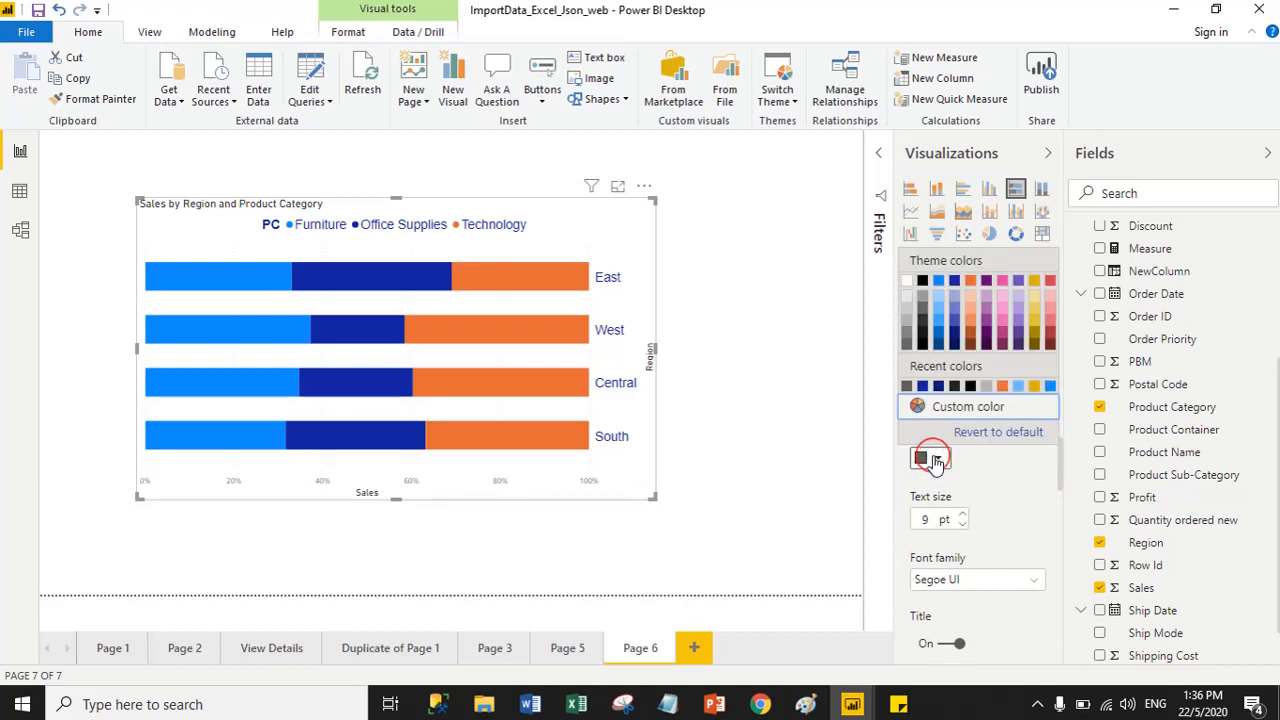
click(936, 385)
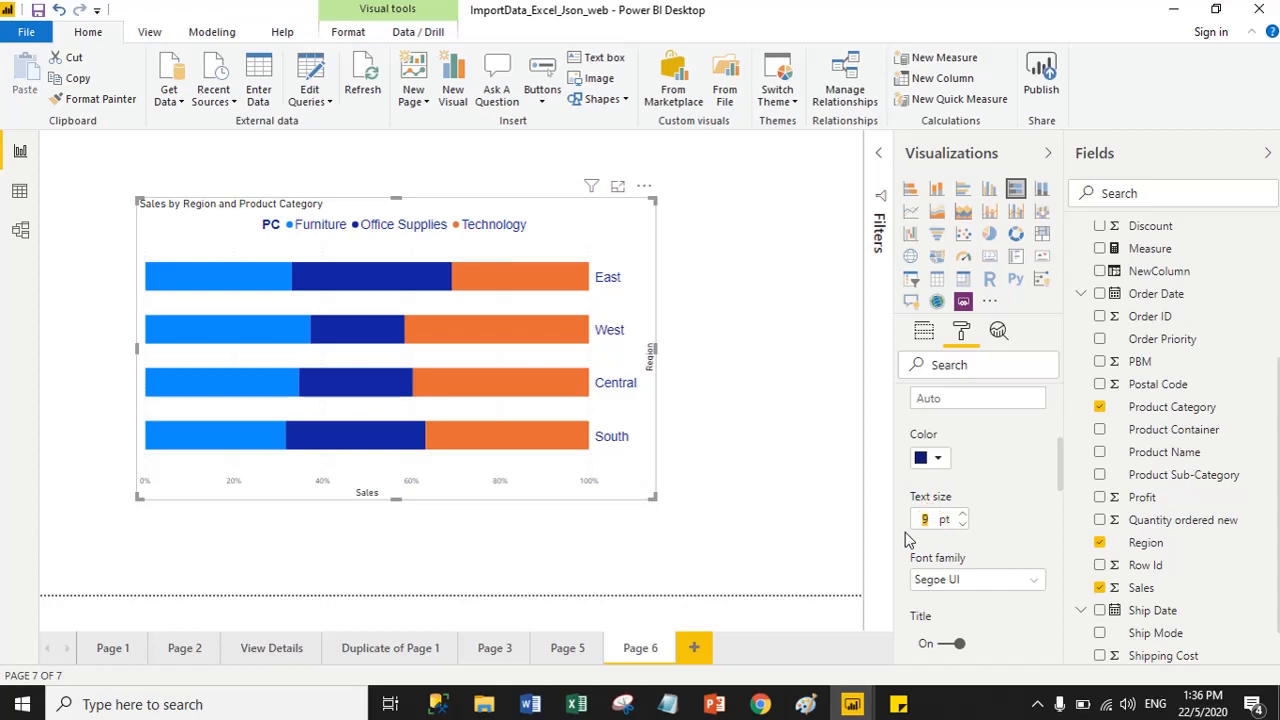
Step: Set the X axis labels' text size to 15 pt and their font family to Arial
text(15)
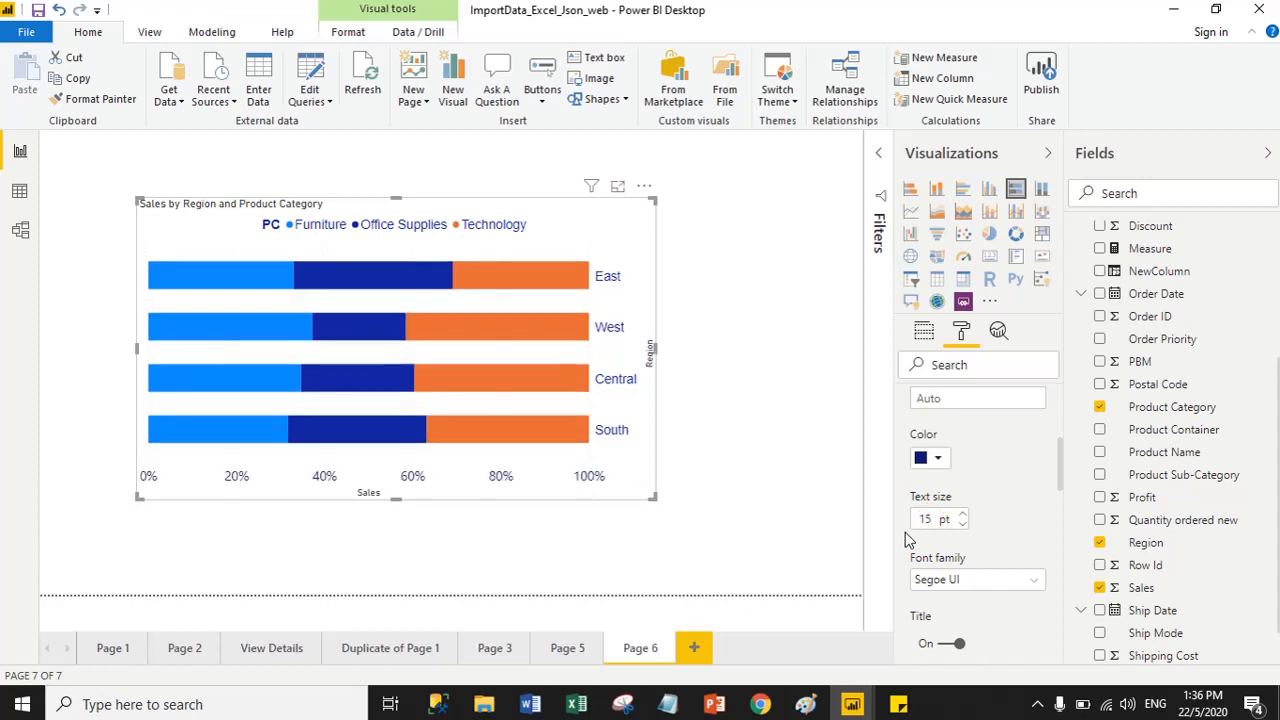
click(940, 580)
click(940, 600)
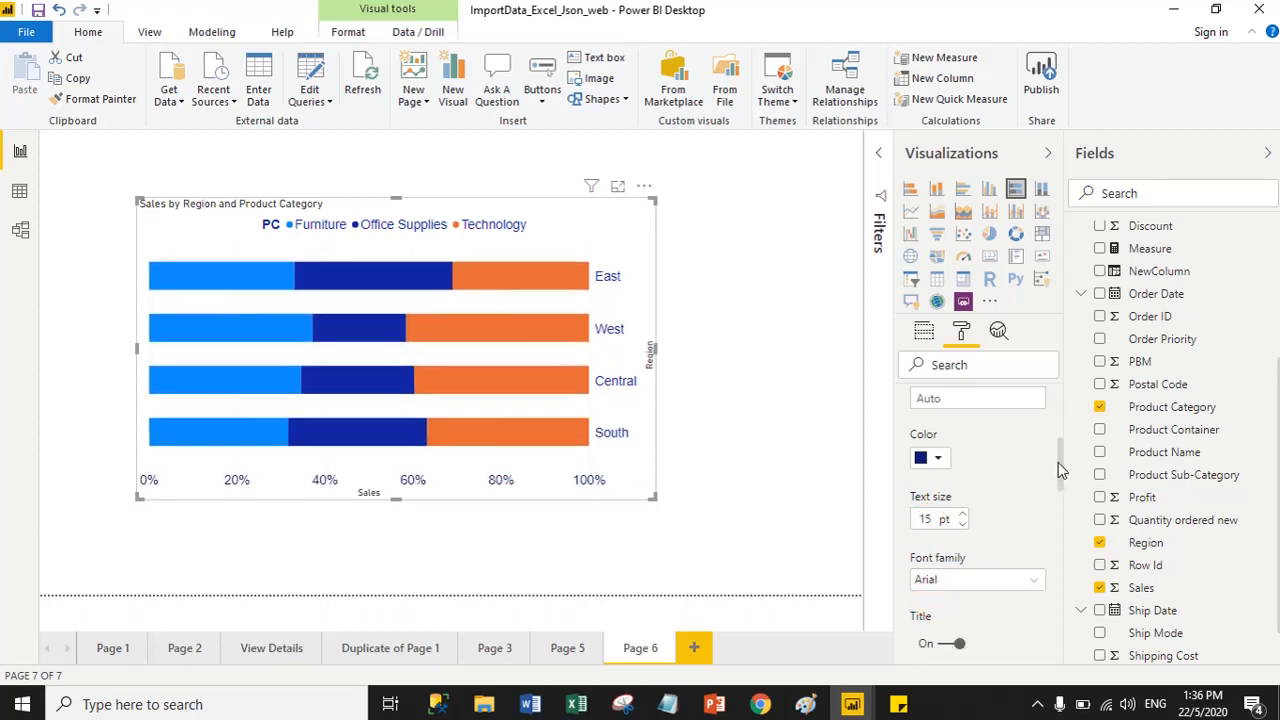
Step: Turn off the X axis title and change the gridline color to the bright blue theme color
drag(1060, 458, 1056, 497)
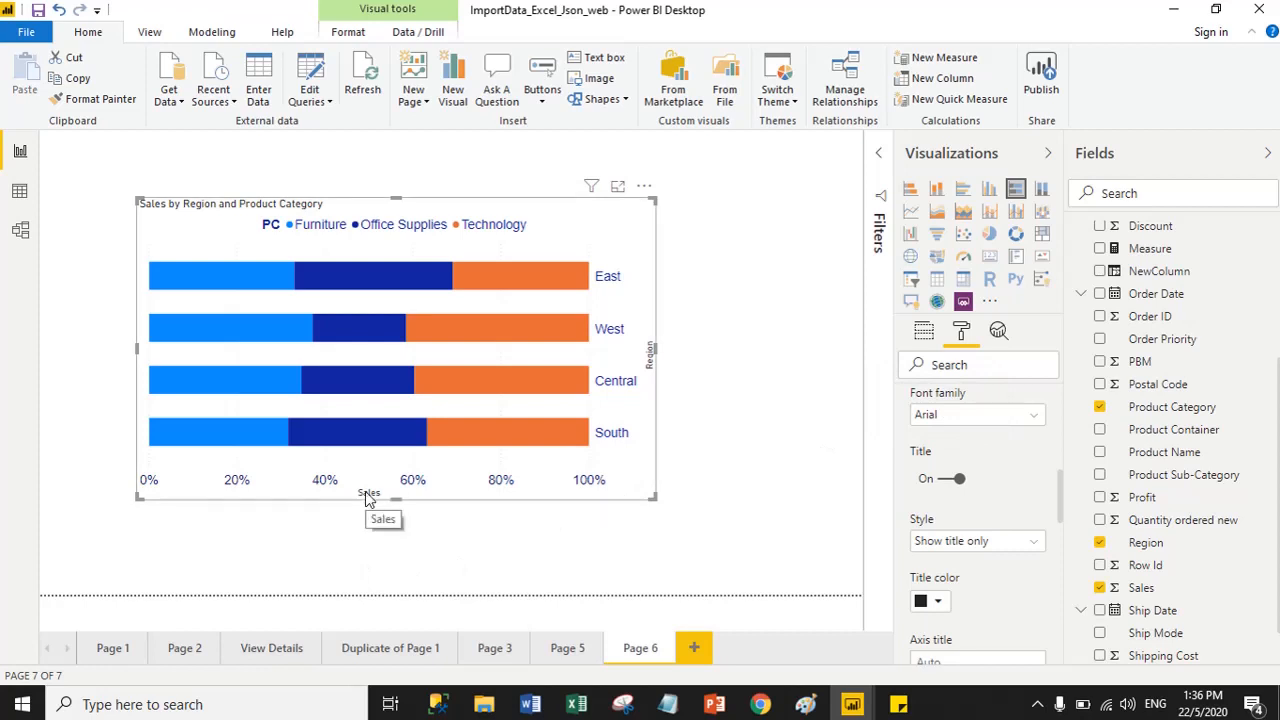
click(945, 479)
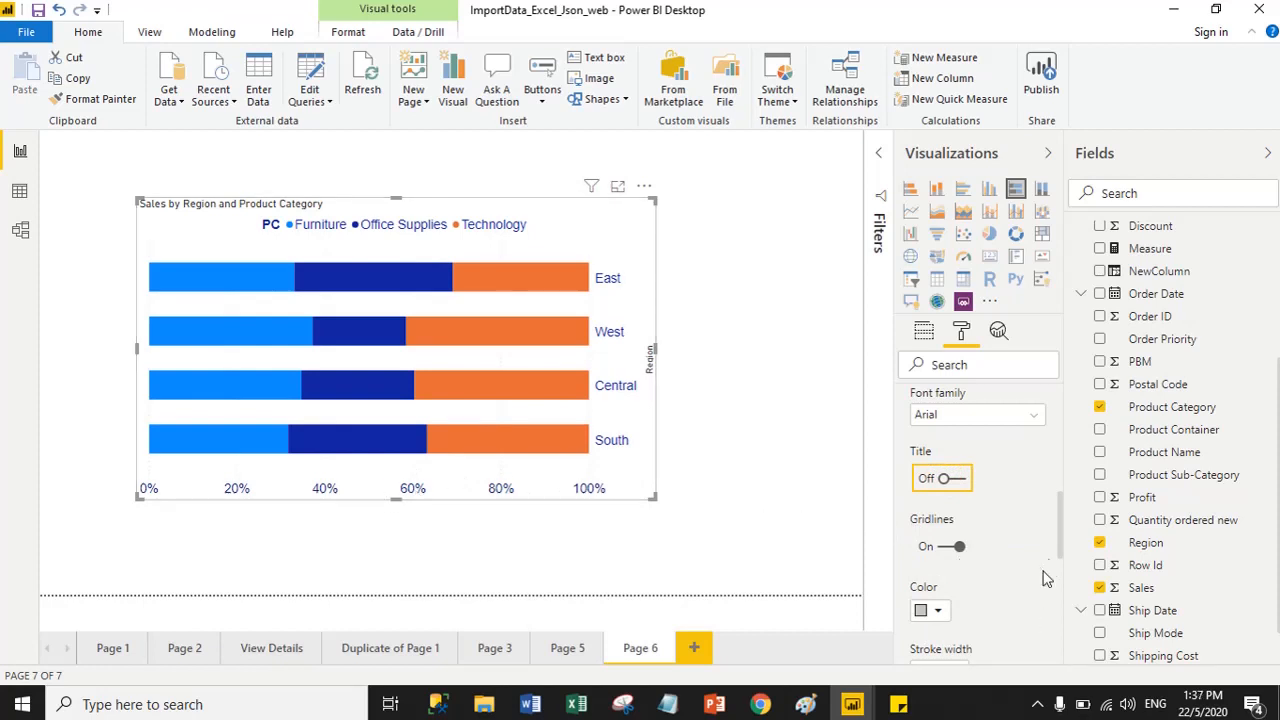
drag(1060, 513, 1052, 556)
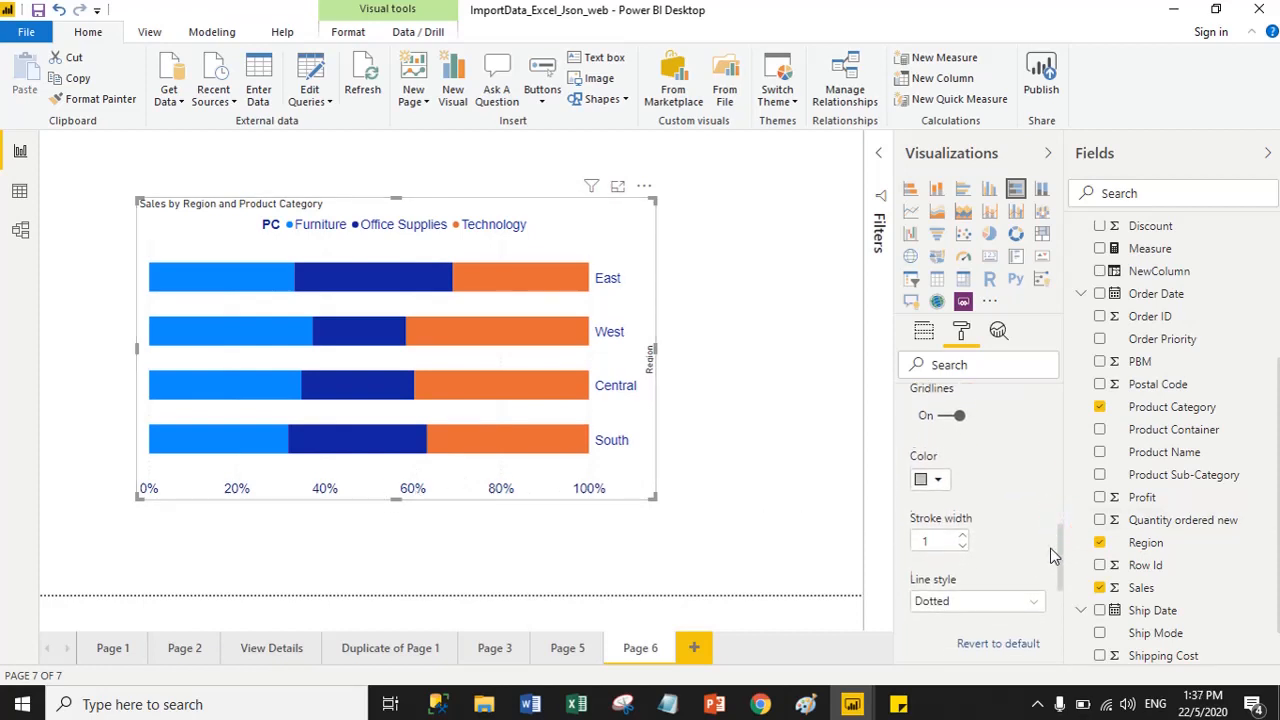
click(936, 477)
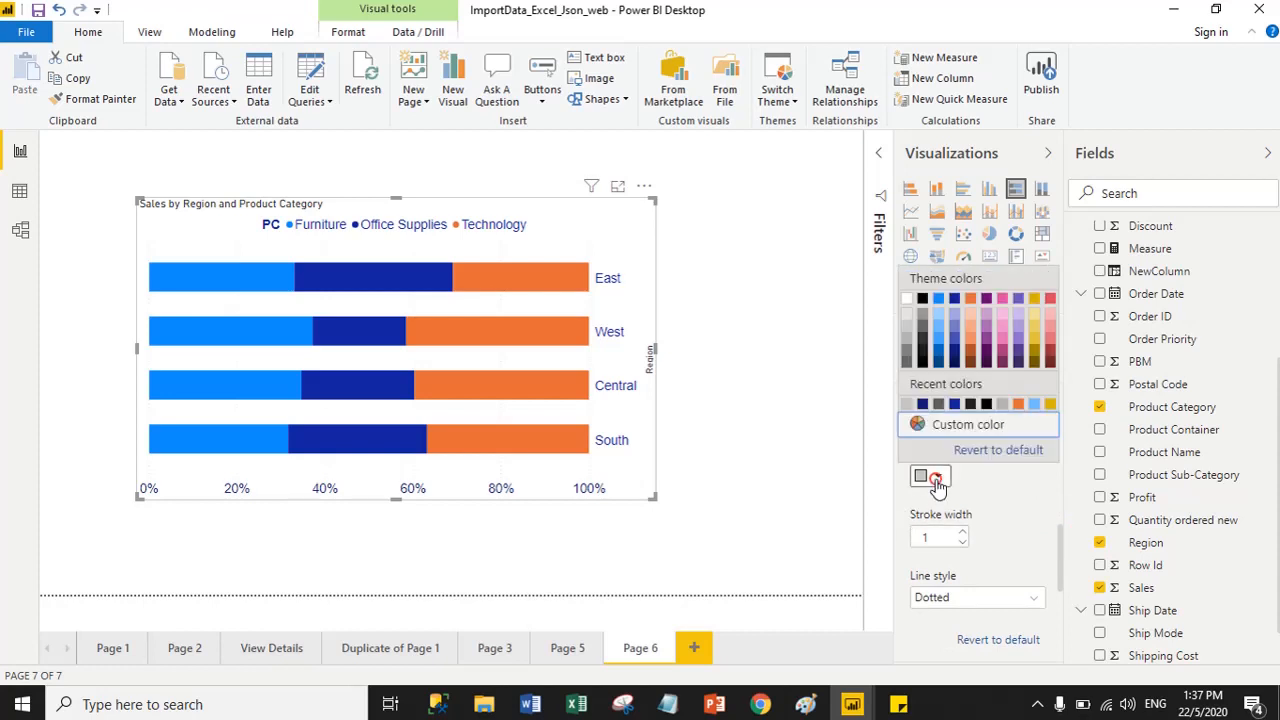
click(937, 300)
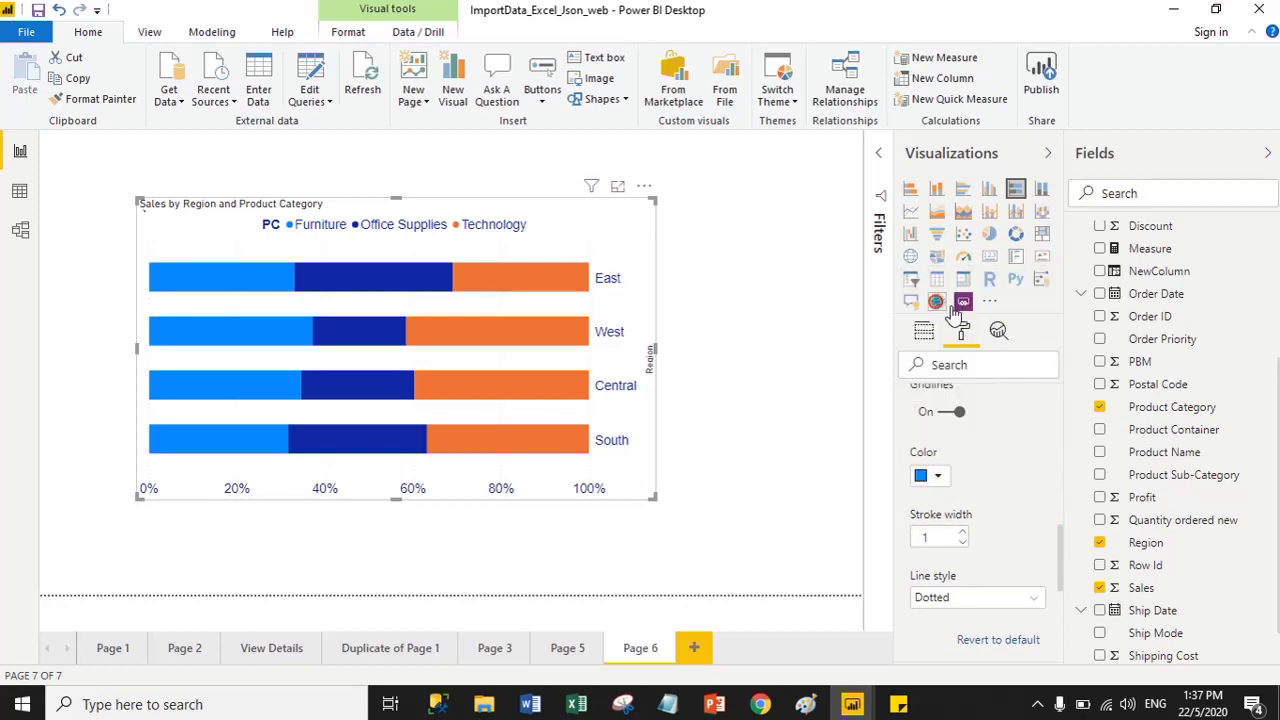
Step: Set the X axis gridlines' stroke width to 3 and their line style to Dashed
click(962, 533)
click(962, 533)
drag(1056, 539, 1064, 573)
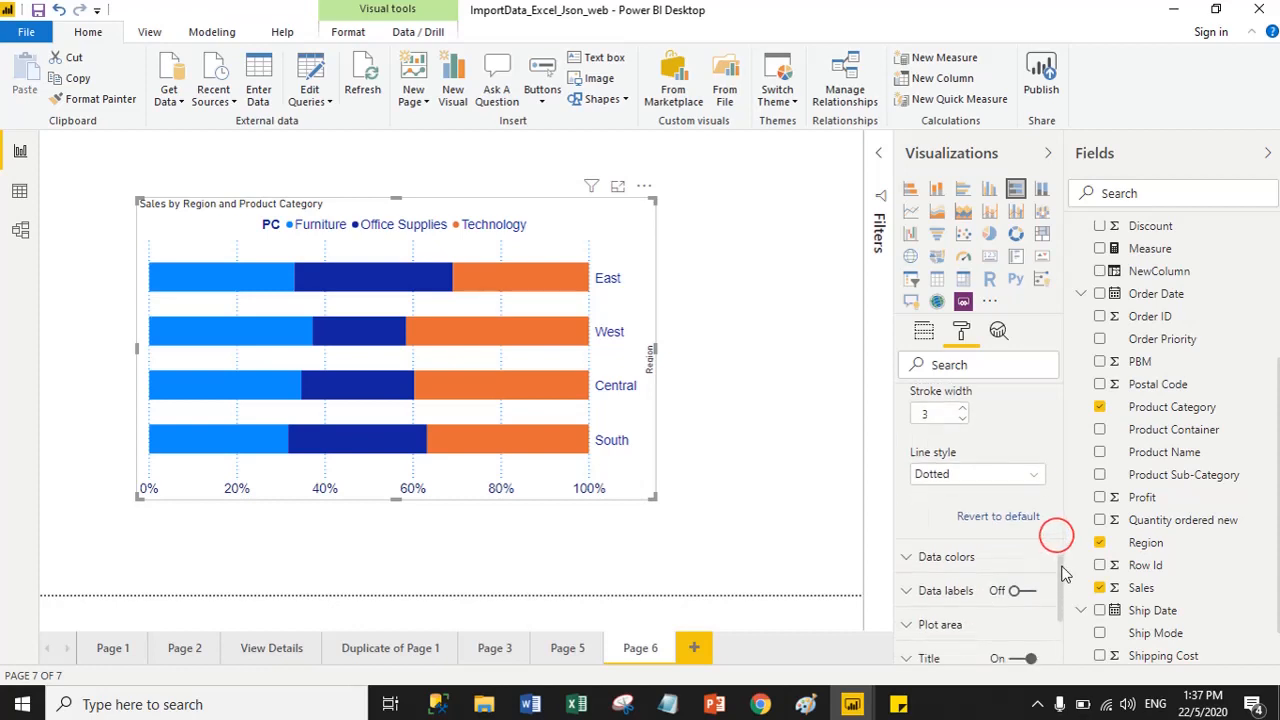
click(940, 478)
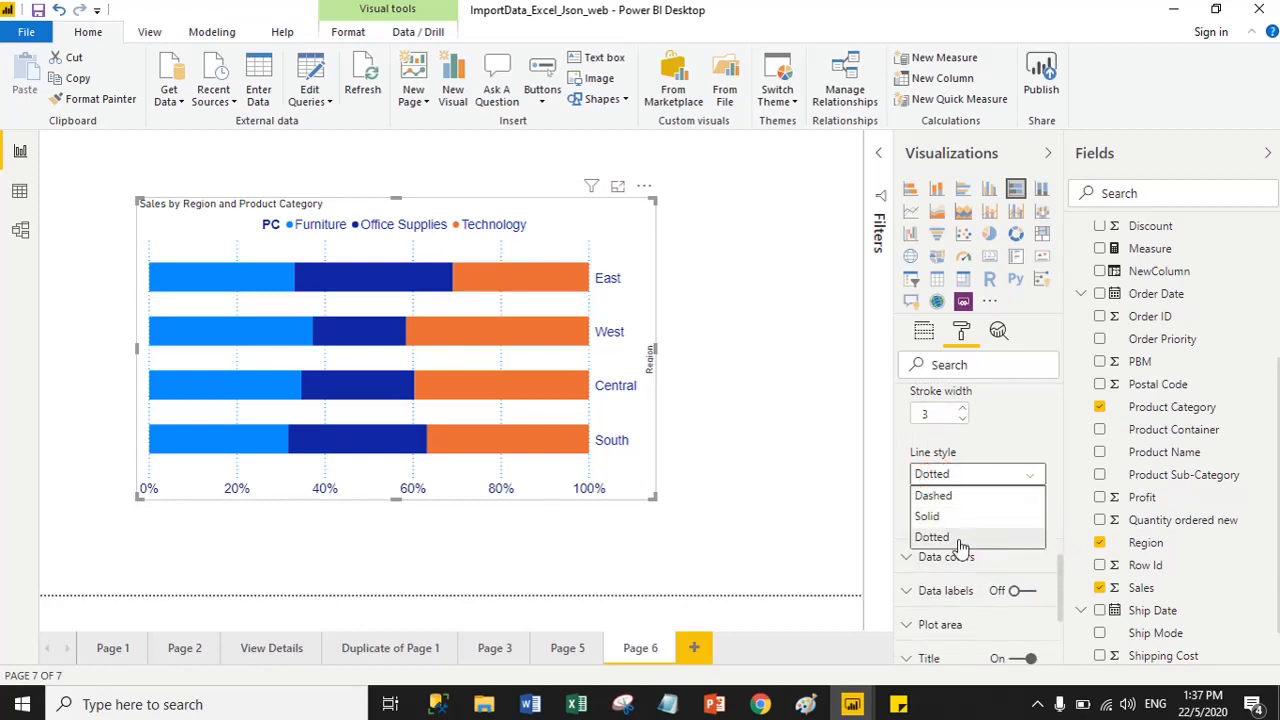
click(936, 496)
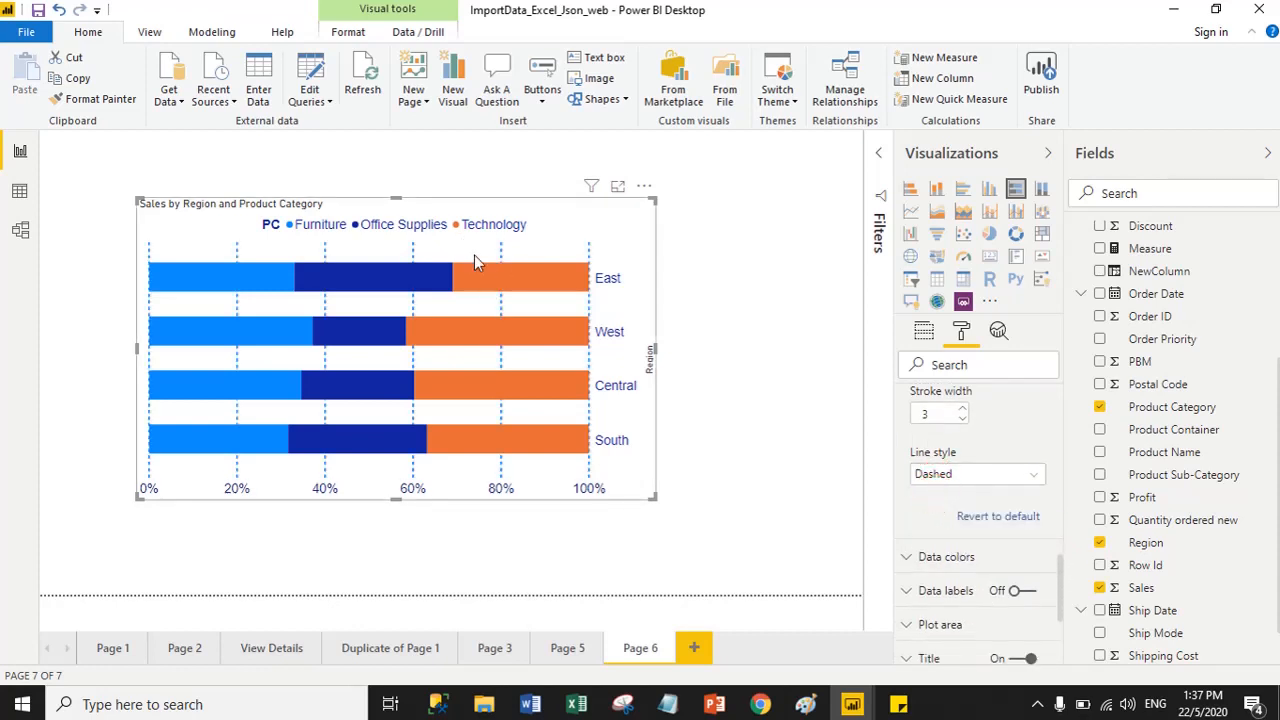
Step: Set the X axis gridlines' line style to Solid and their stroke width to 1
click(960, 474)
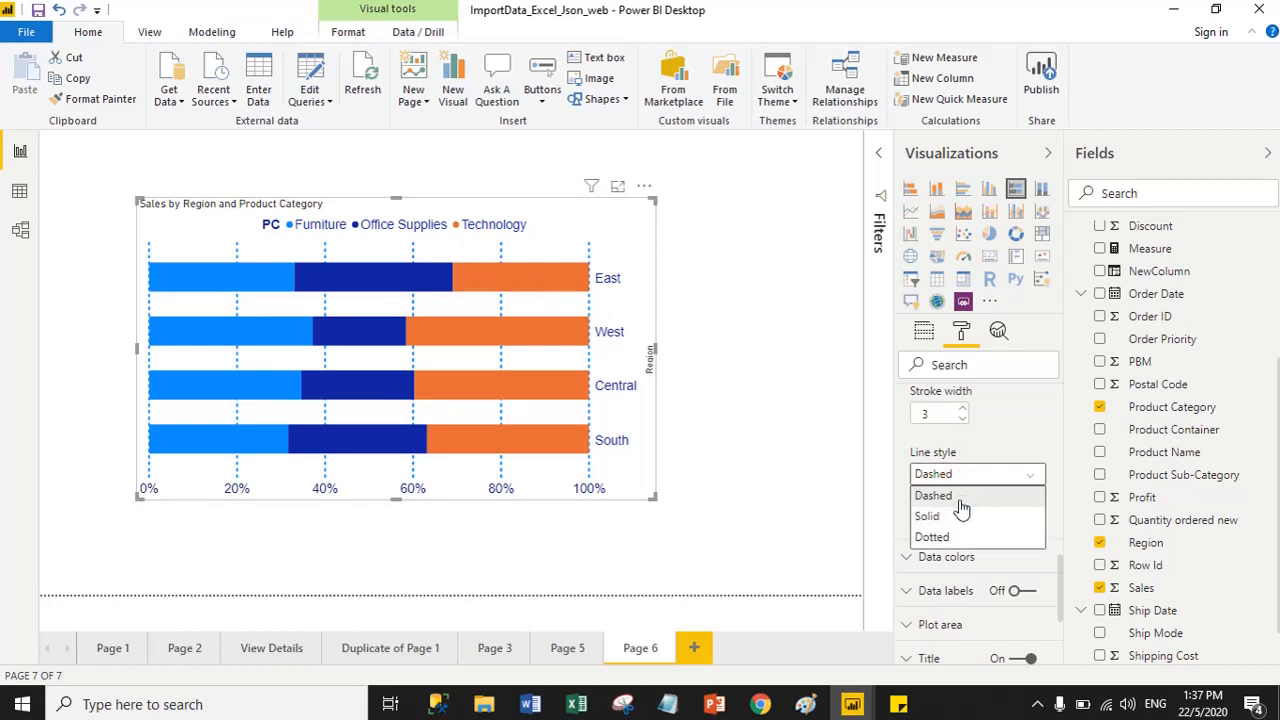
click(938, 522)
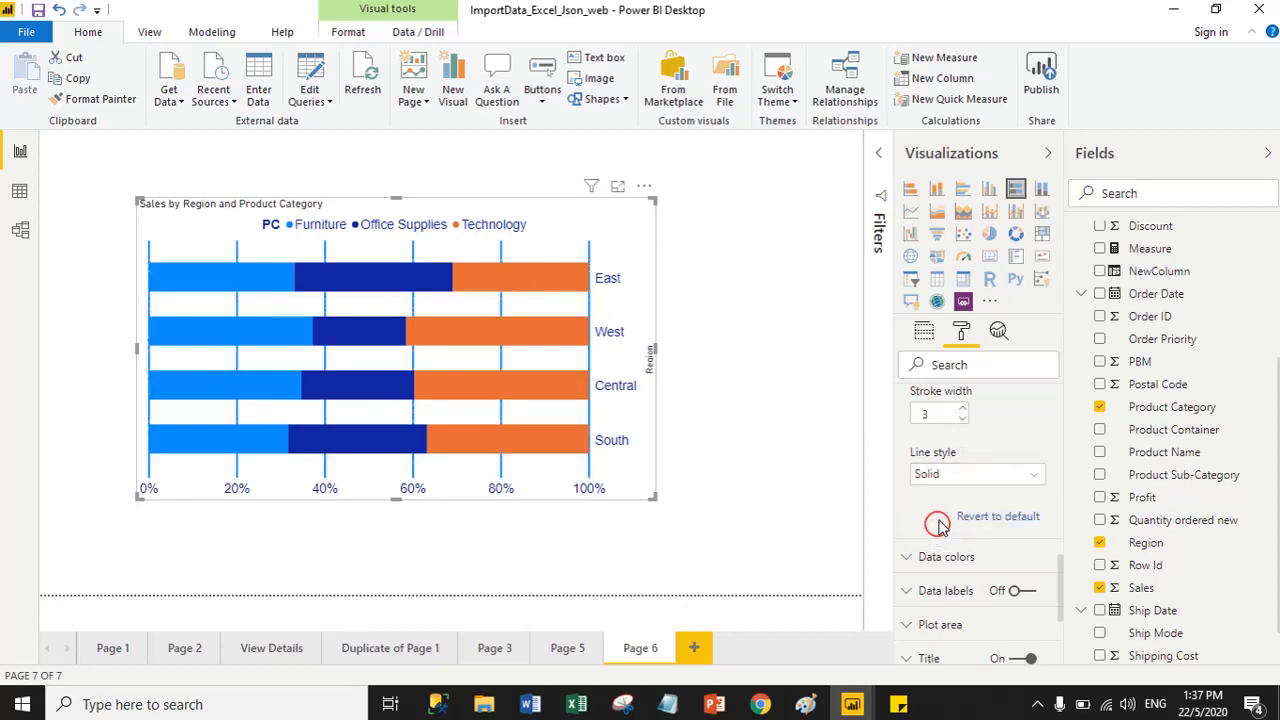
click(961, 420)
click(962, 420)
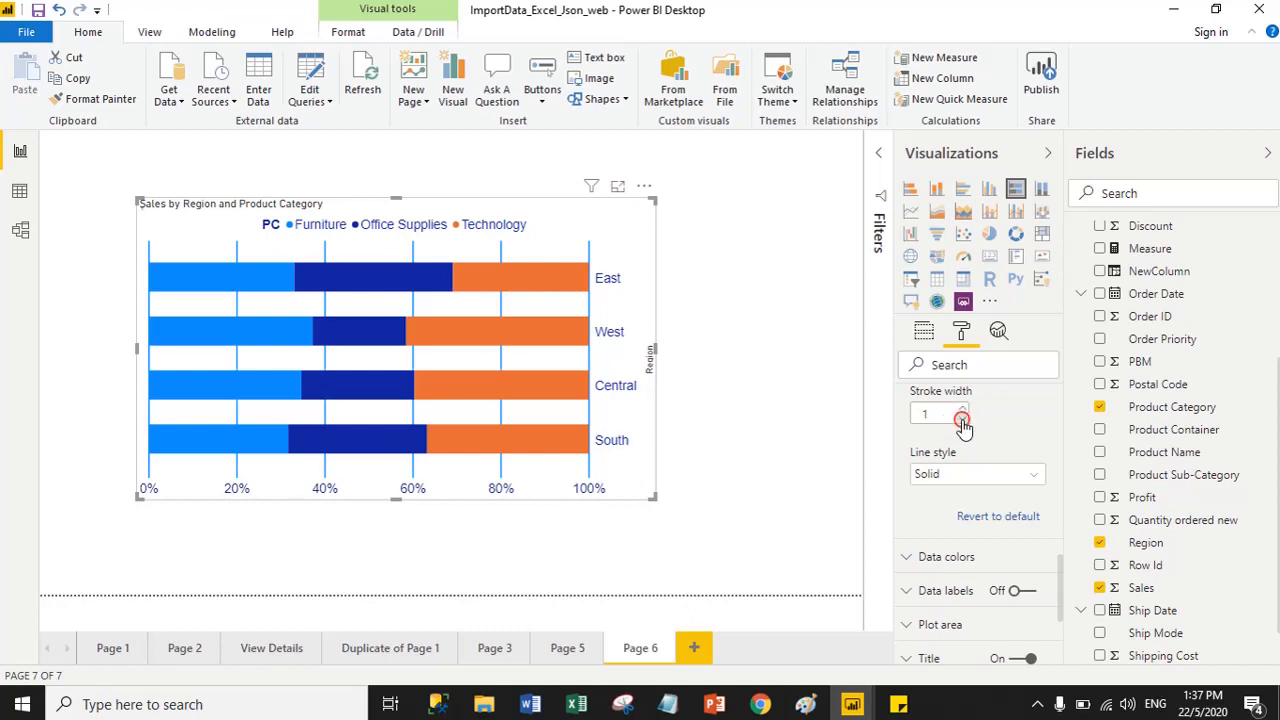
scroll(1009, 443, up, 3)
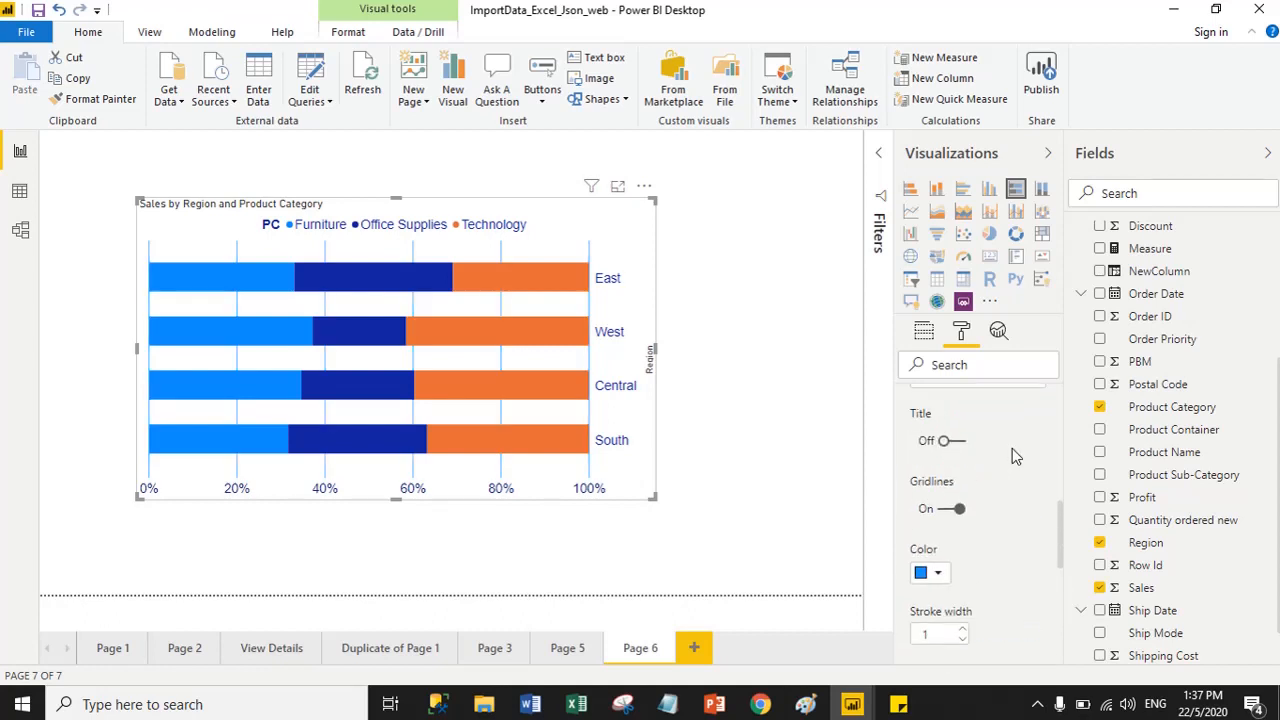
scroll(1012, 448, up, 5)
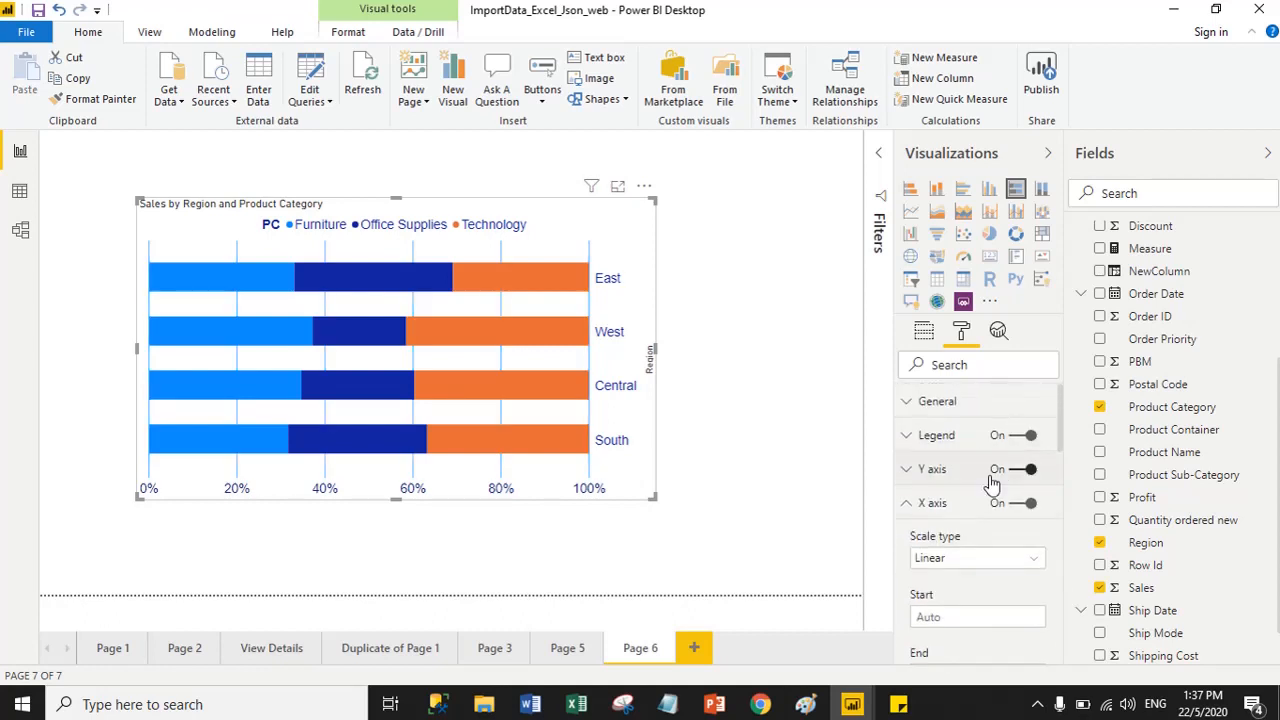
click(908, 505)
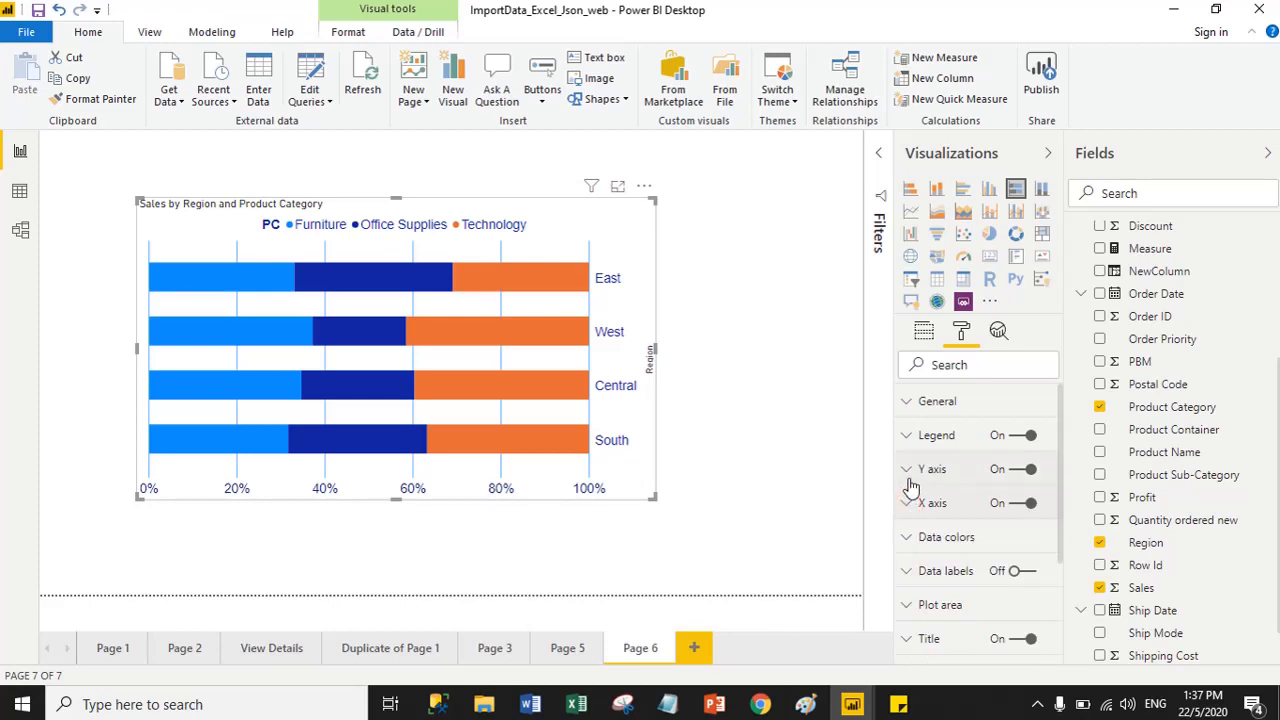
Step: Turn off the Y axis title and set the Y axis position to Left
click(909, 472)
scroll(1005, 540, down, 3)
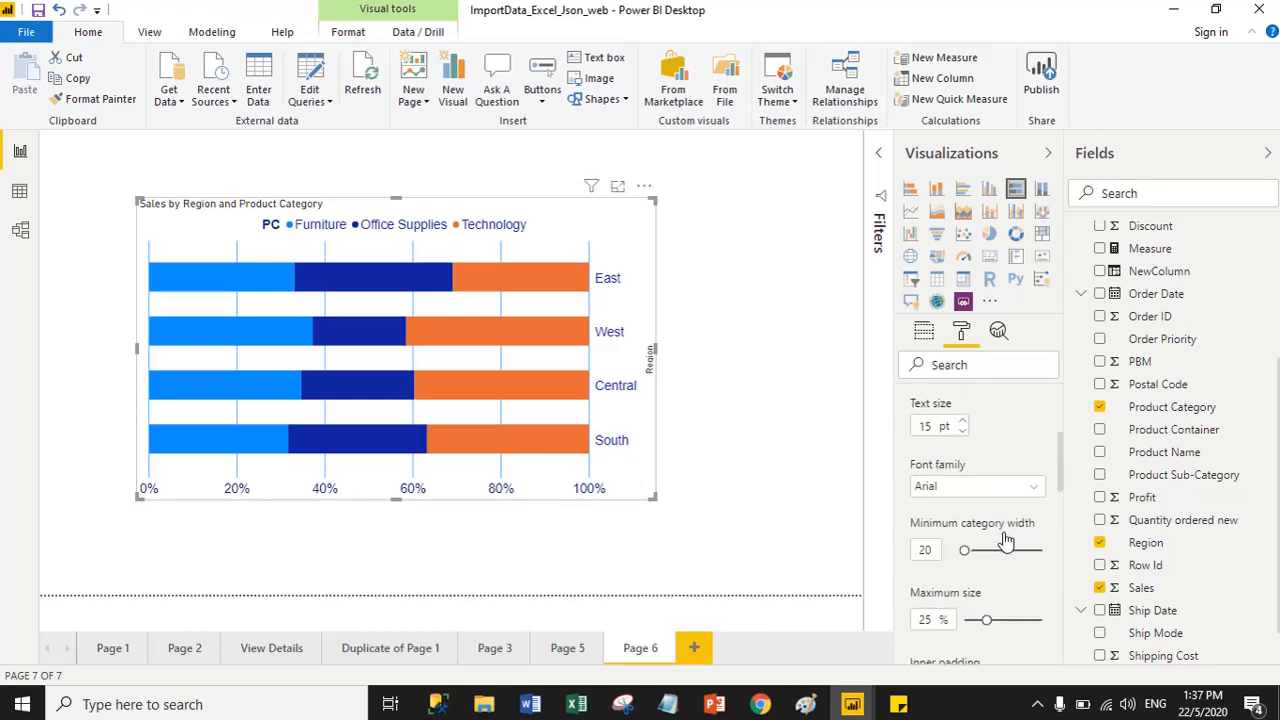
scroll(1005, 540, down, 2)
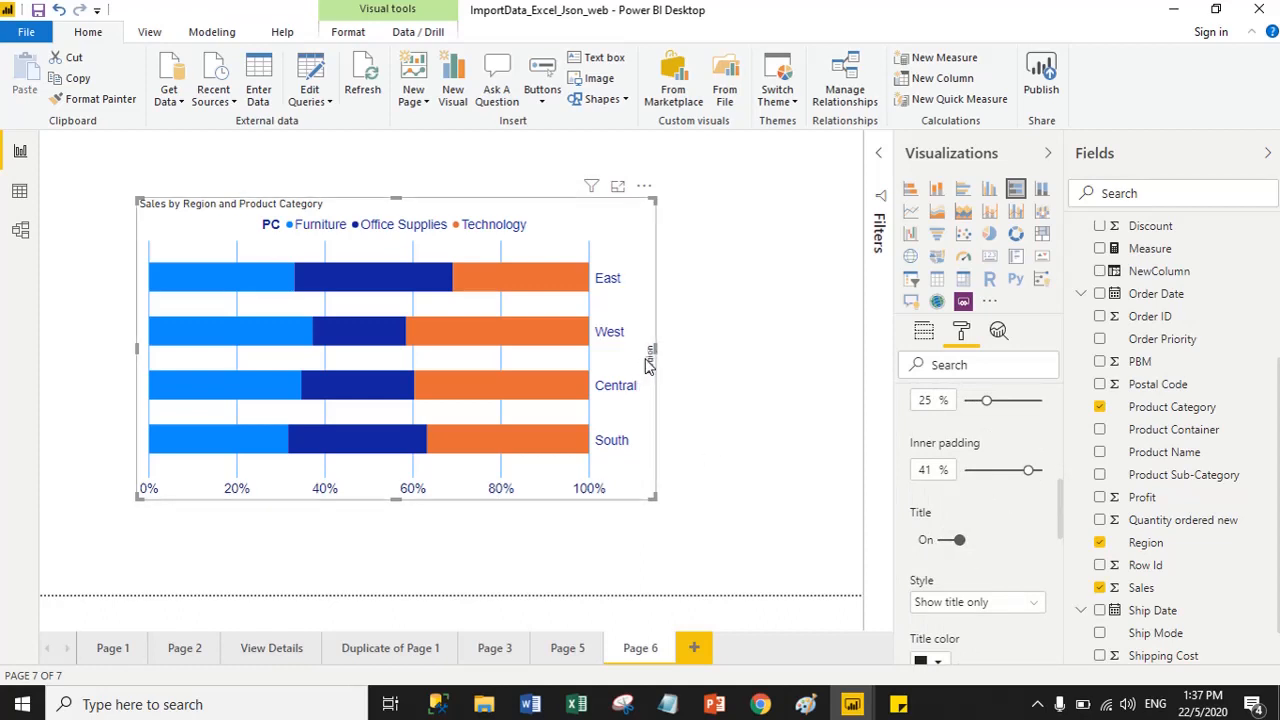
click(945, 540)
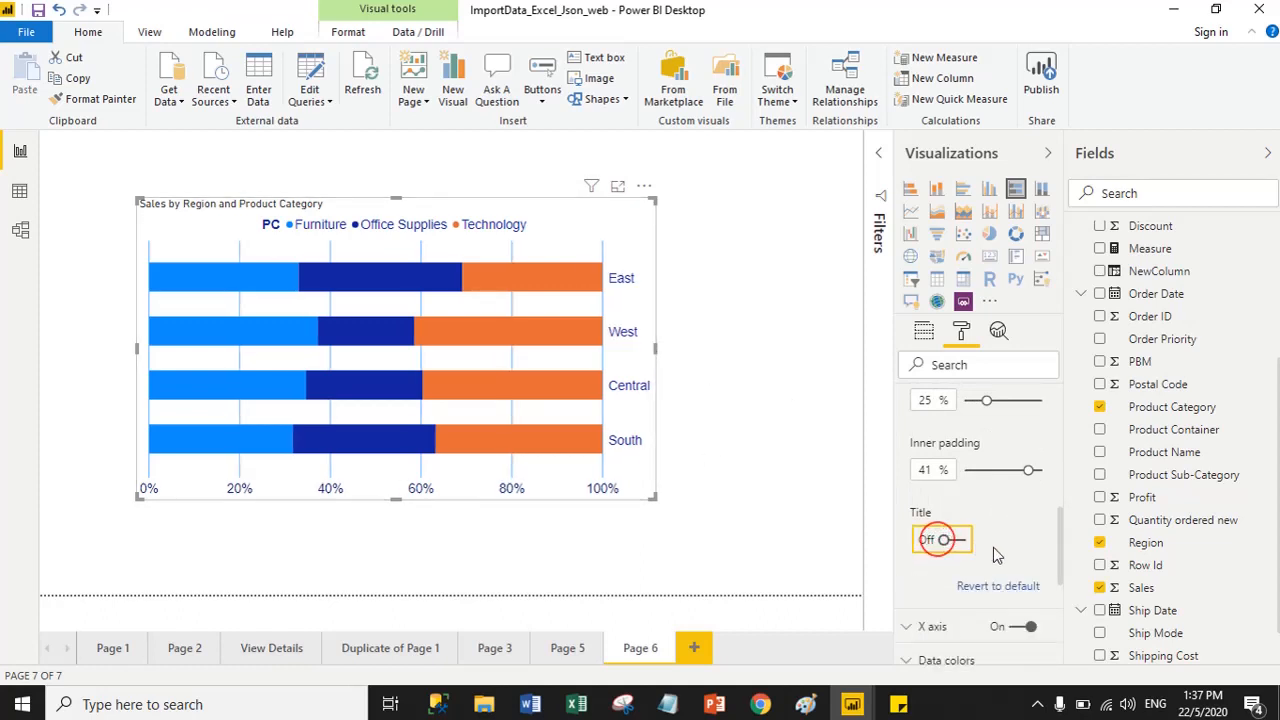
scroll(1020, 527, up, 6)
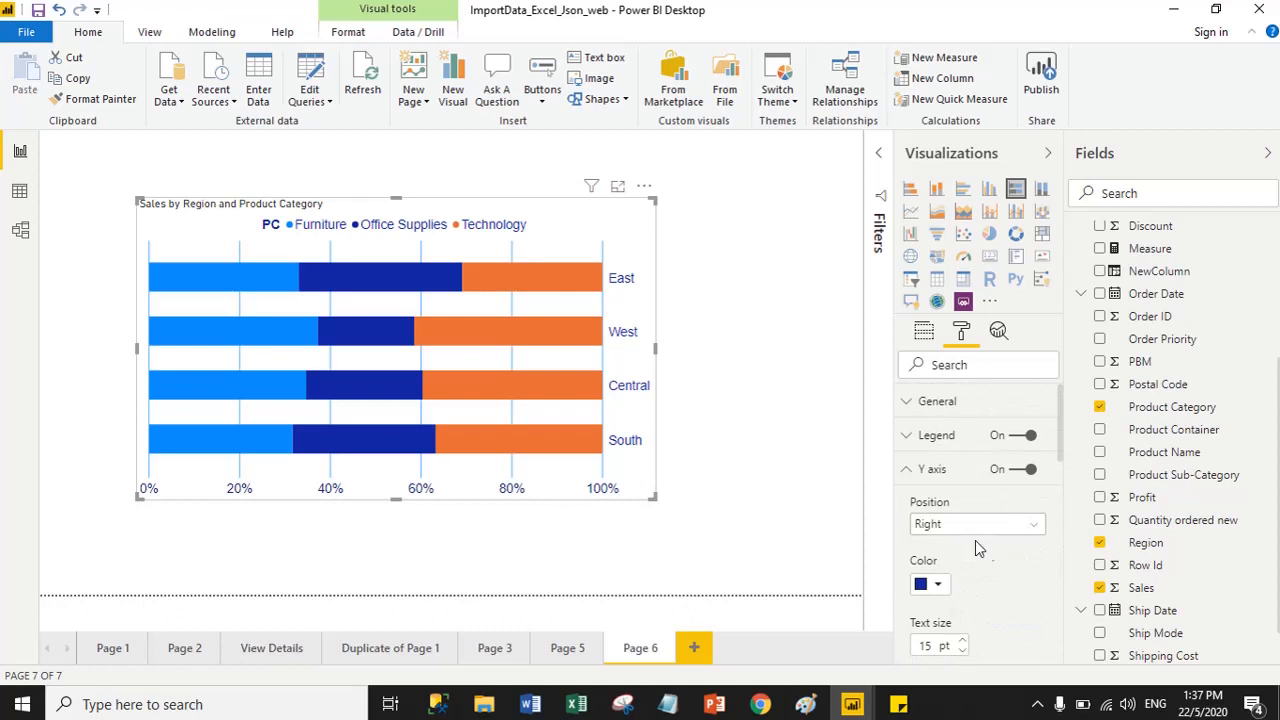
click(955, 530)
click(944, 545)
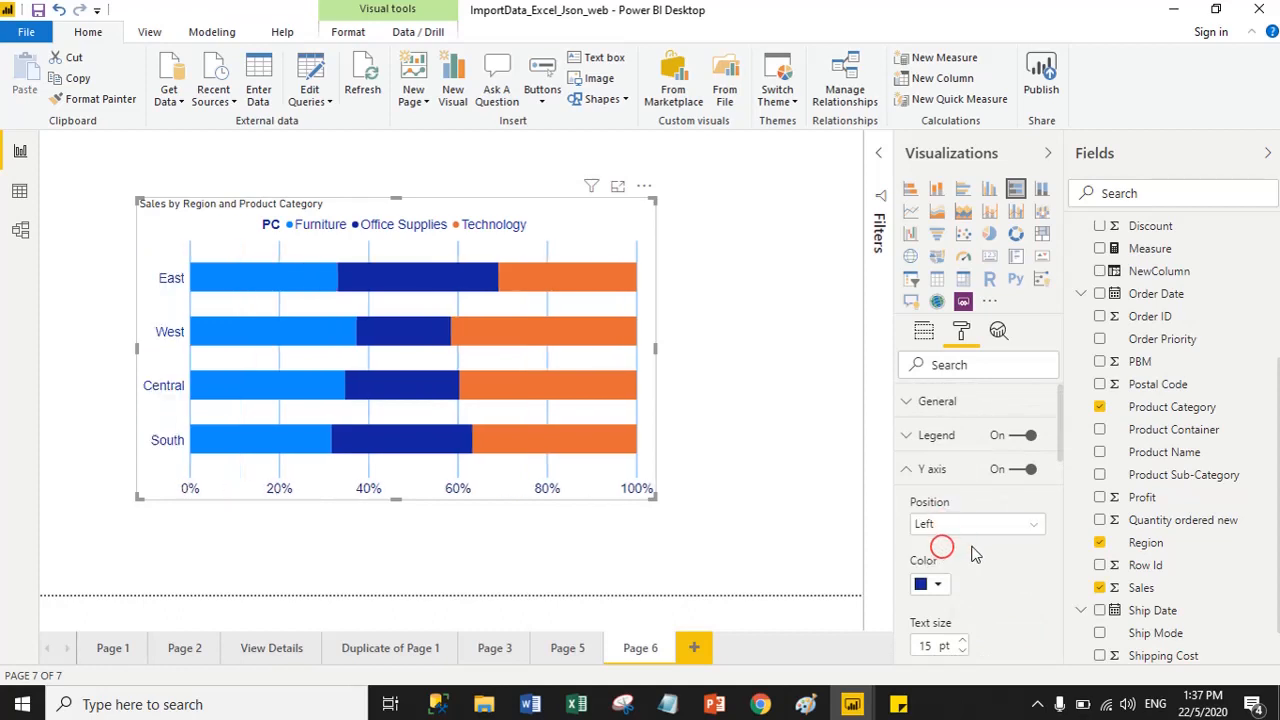
click(932, 469)
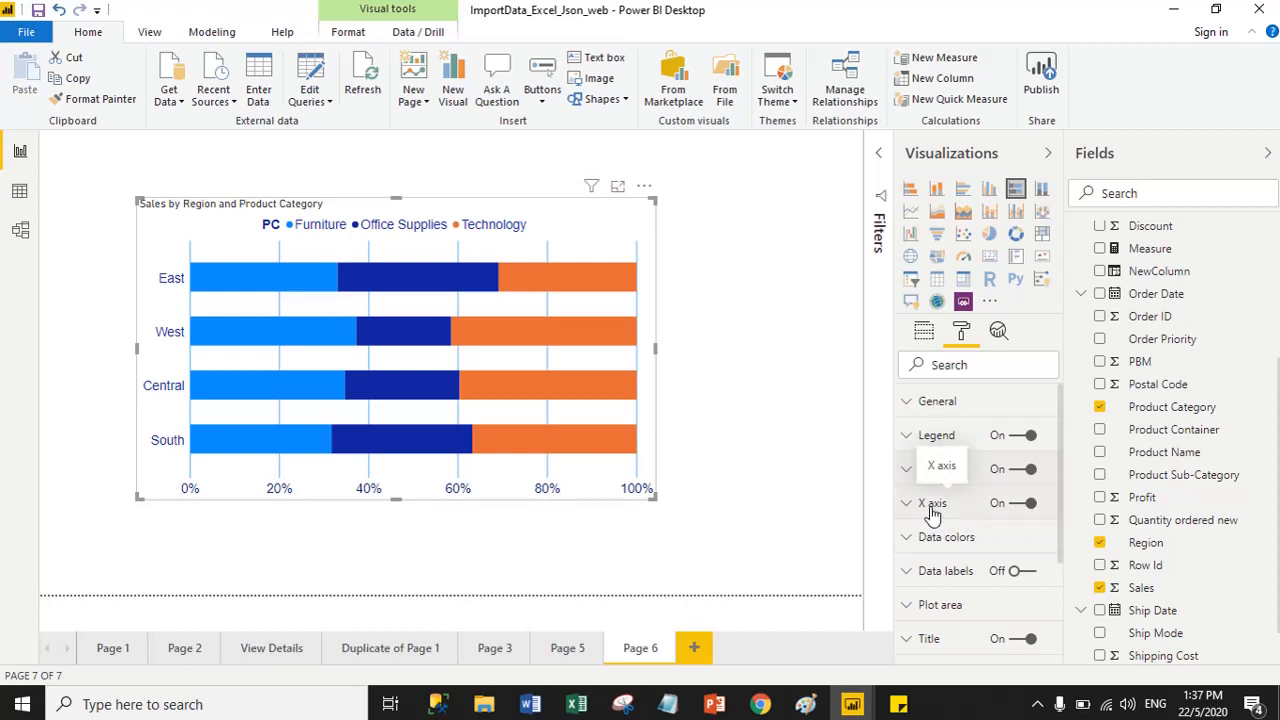
Step: Change the Technology category's data color to the gold theme color
drag(1057, 441, 1053, 501)
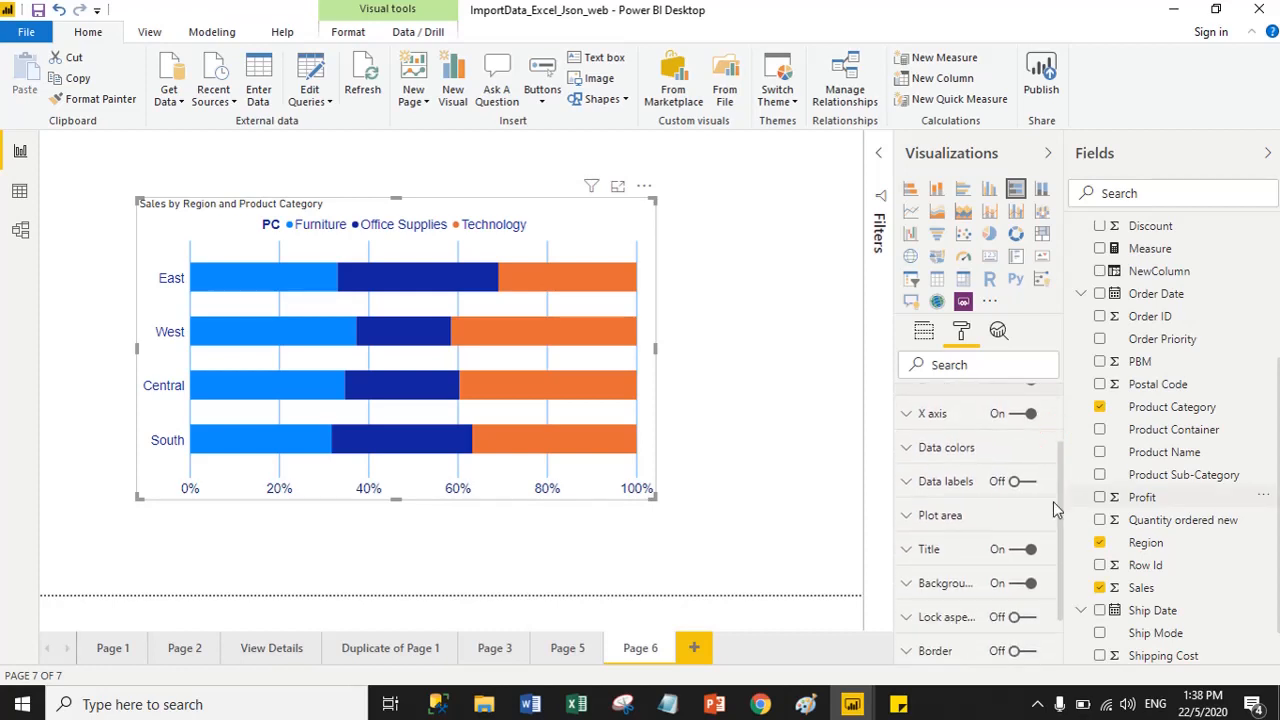
click(912, 455)
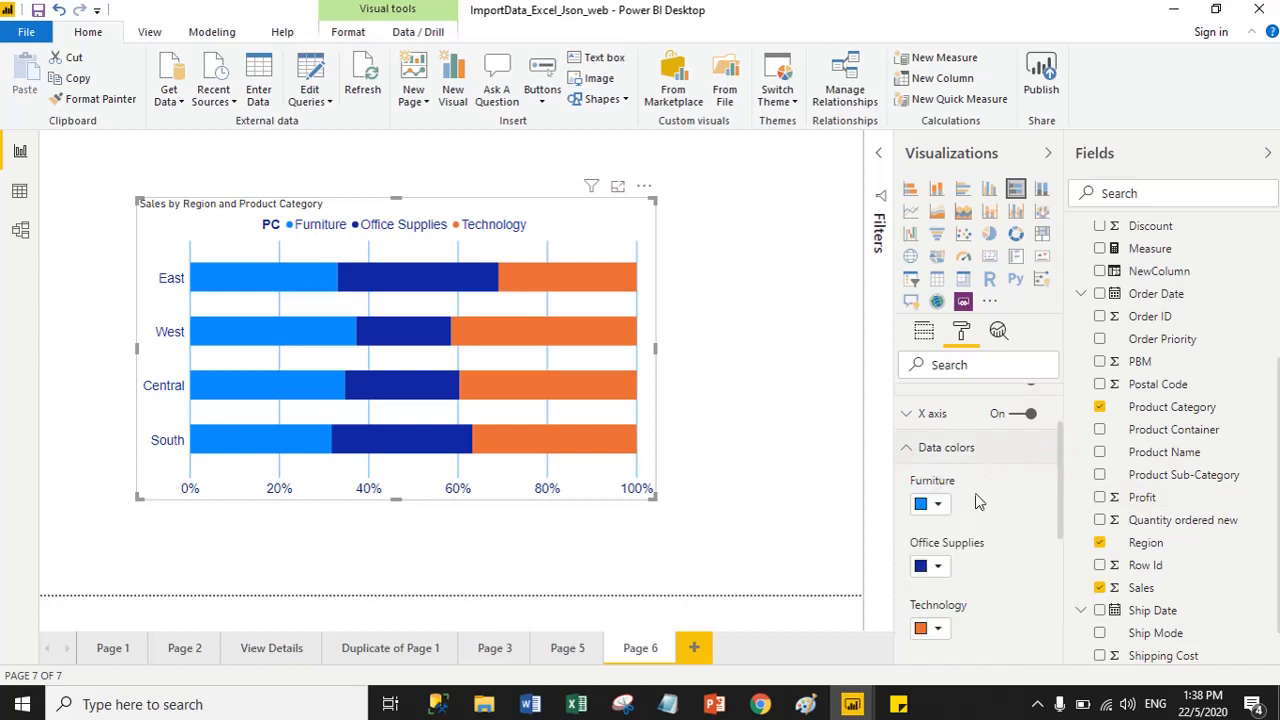
drag(1058, 444, 1060, 466)
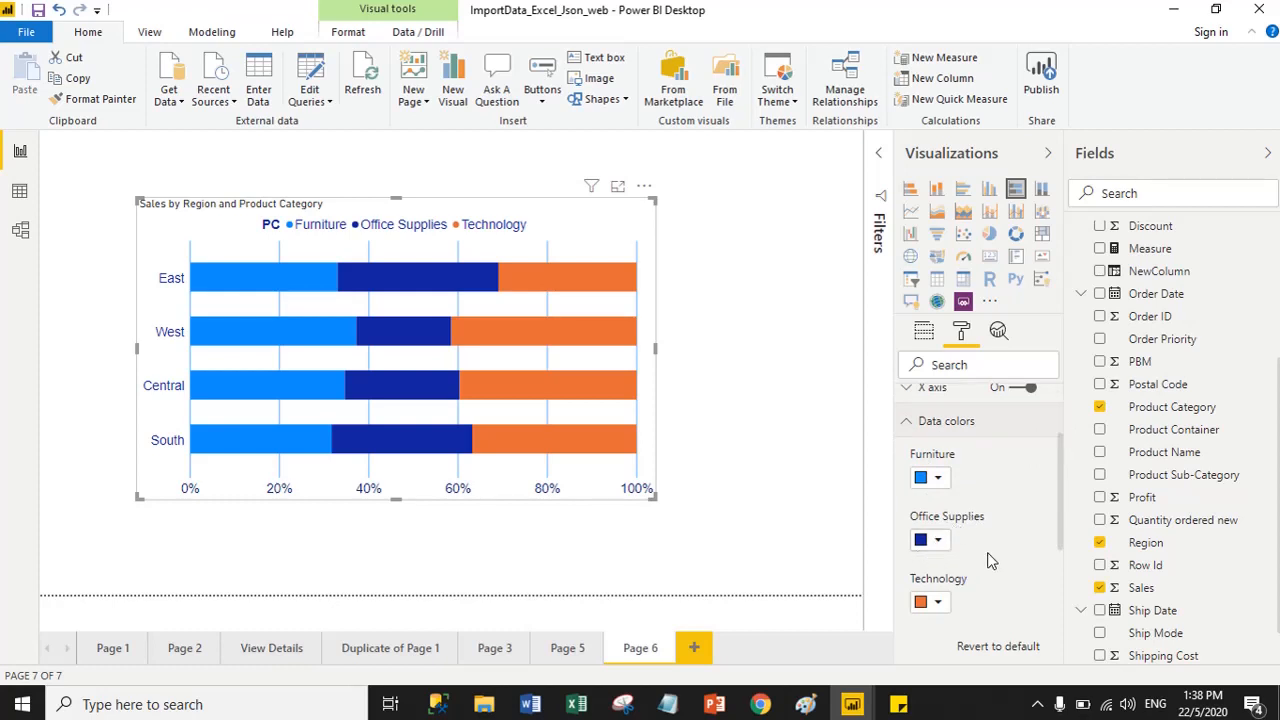
drag(1058, 501, 1064, 535)
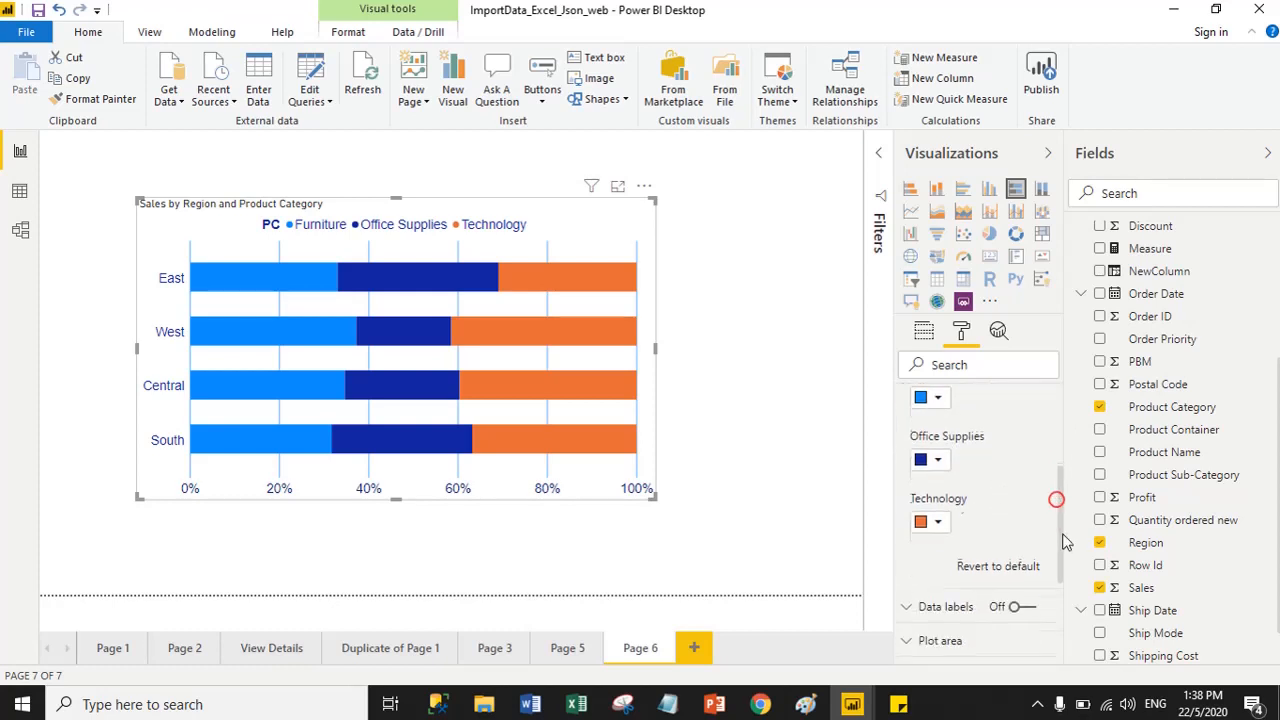
click(935, 525)
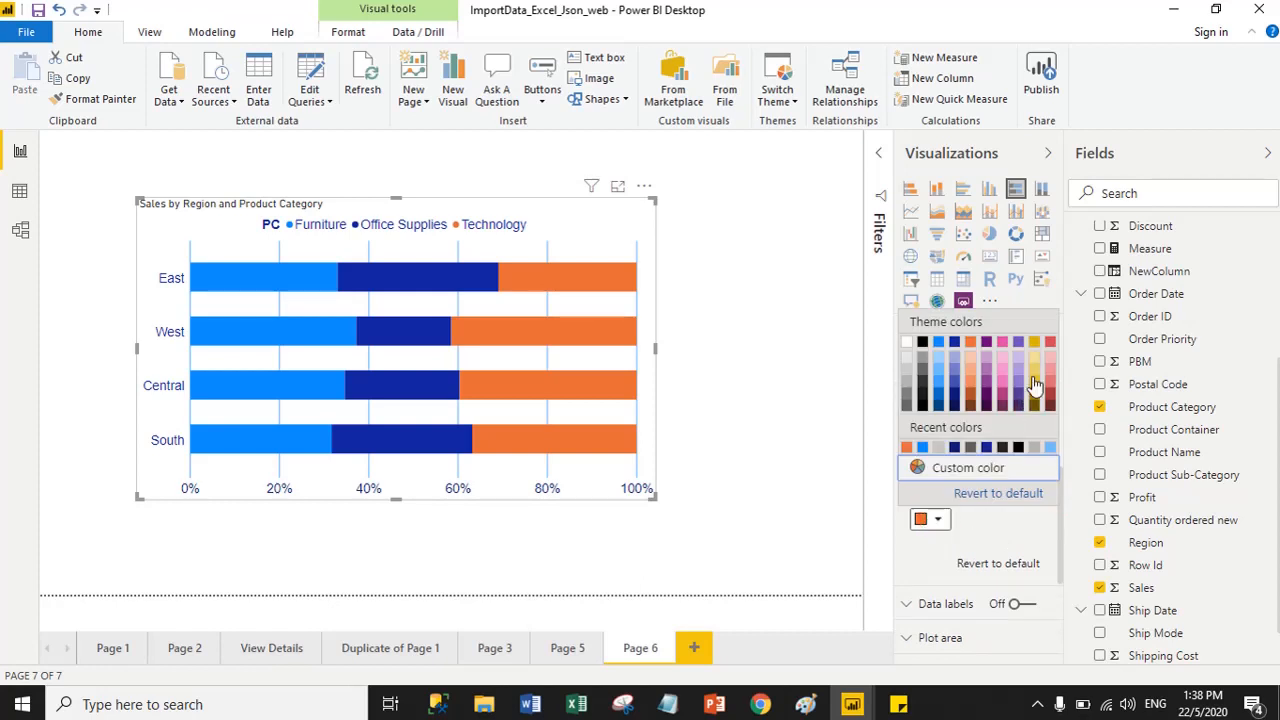
click(1034, 343)
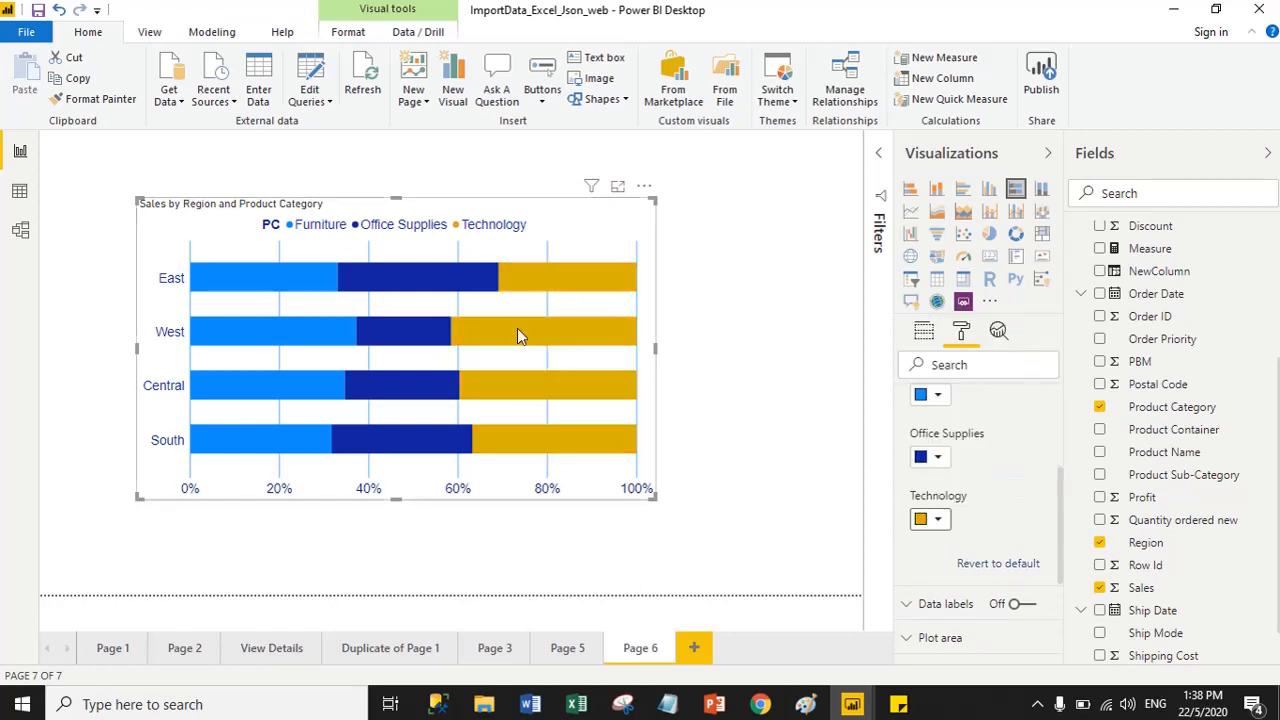
scroll(903, 497, up, 3)
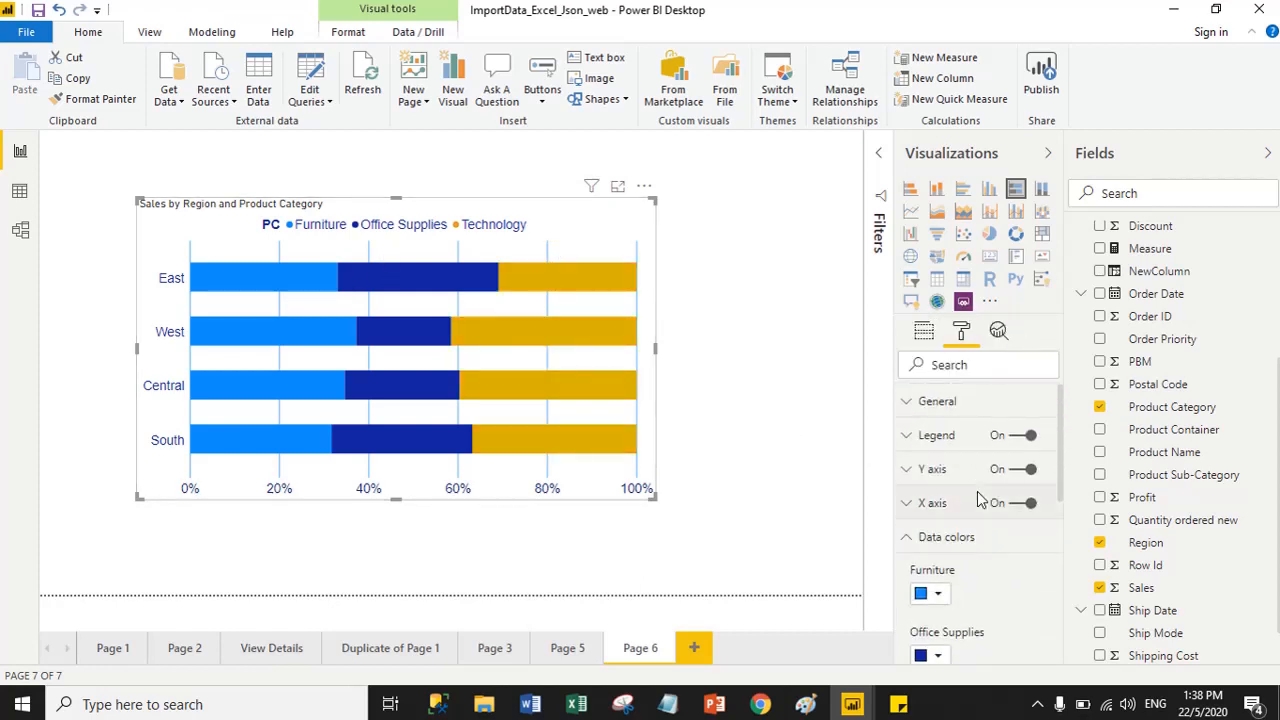
click(905, 536)
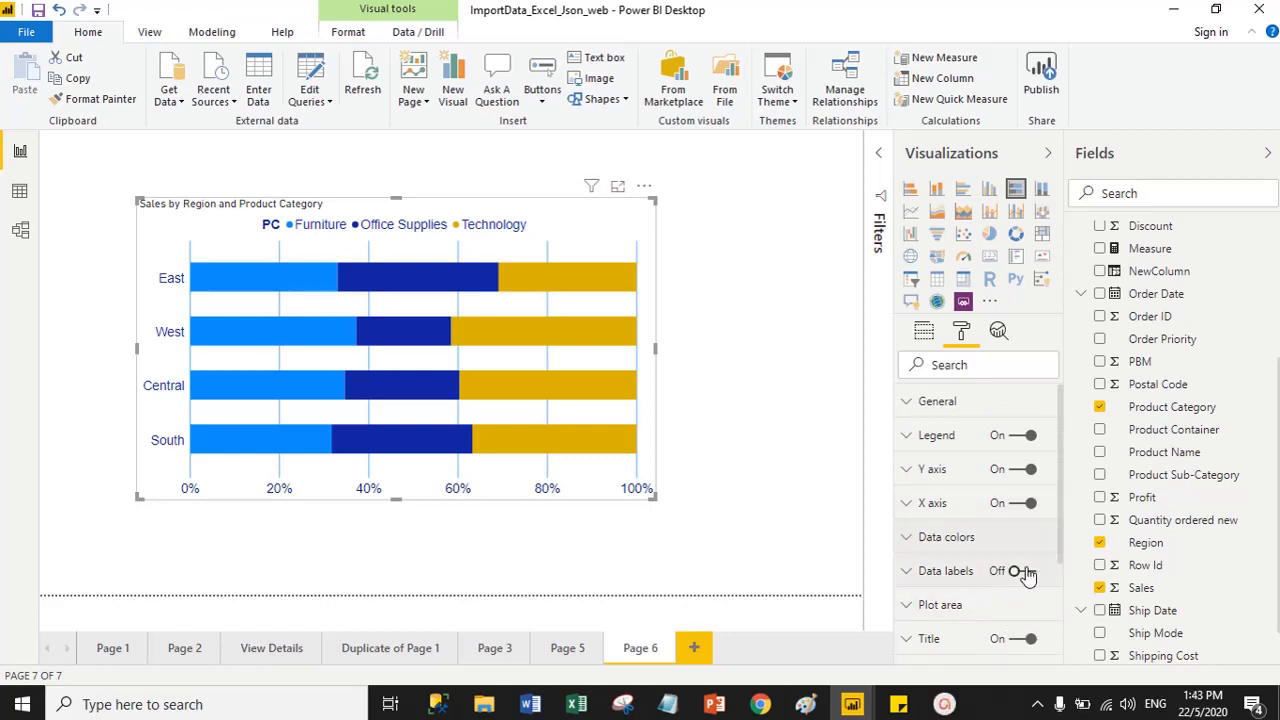
Step: Turn on the chart's data labels and open their formatting settings
click(1022, 571)
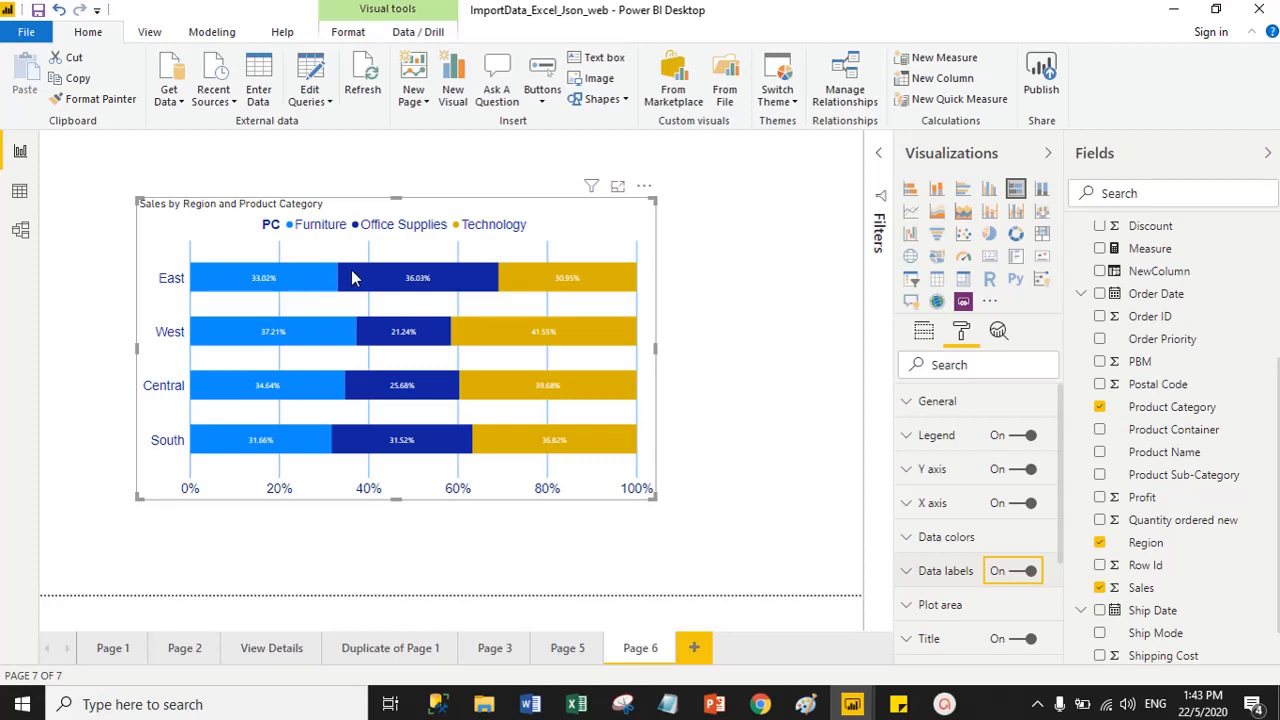
click(904, 570)
scroll(990, 555, down, 3)
scroll(1001, 553, up, 3)
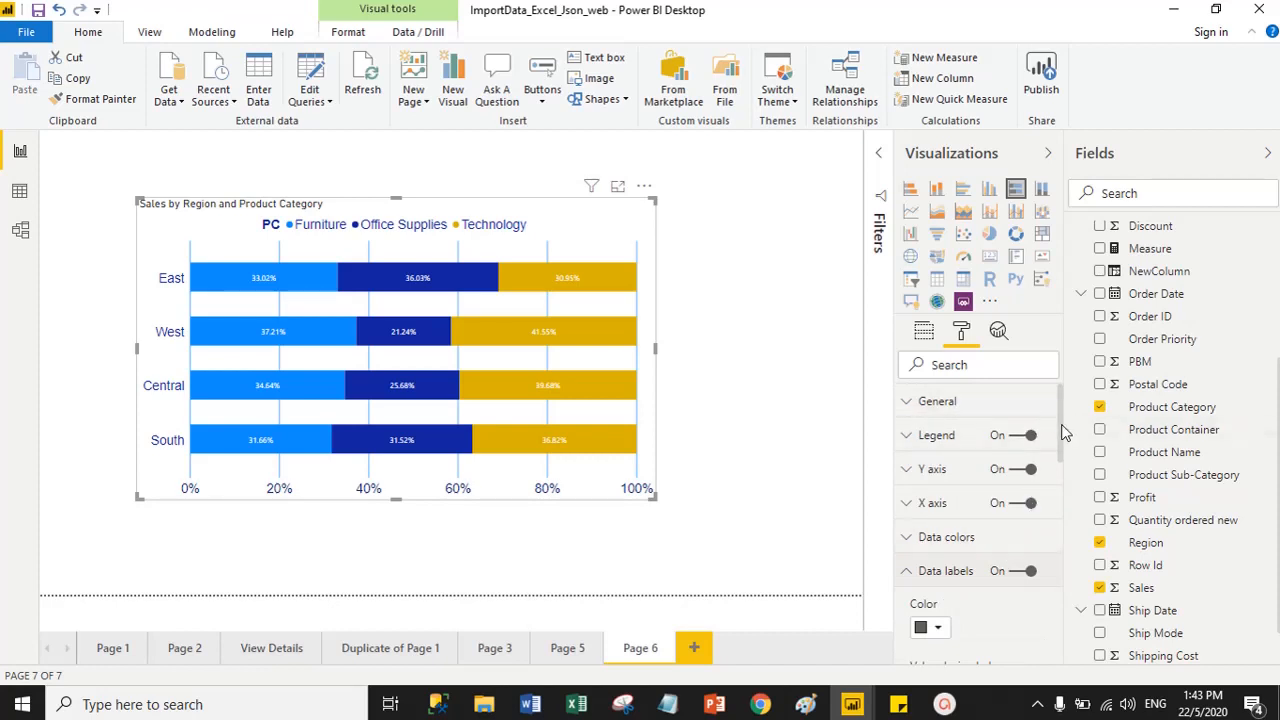
Step: Set the data labels' text size to 15 pt and their font family to Arial
drag(1065, 432, 1055, 530)
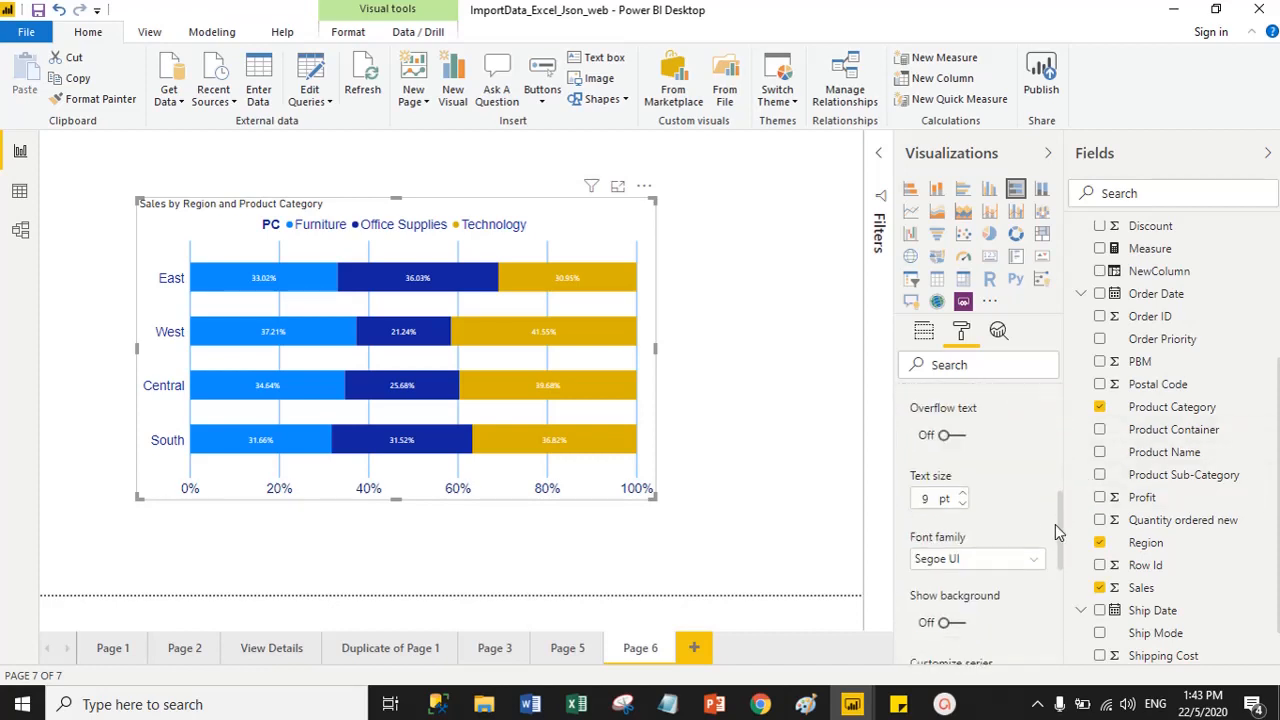
drag(930, 499, 915, 504)
text(15)
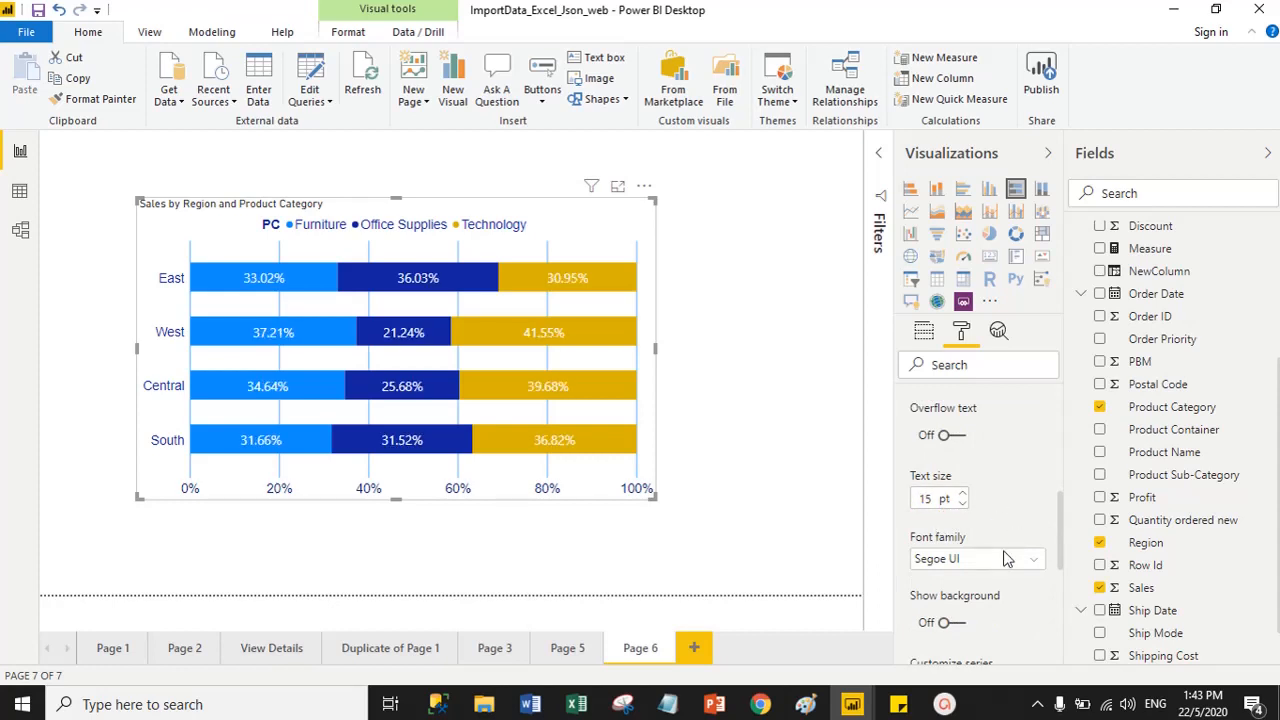
click(972, 559)
click(946, 576)
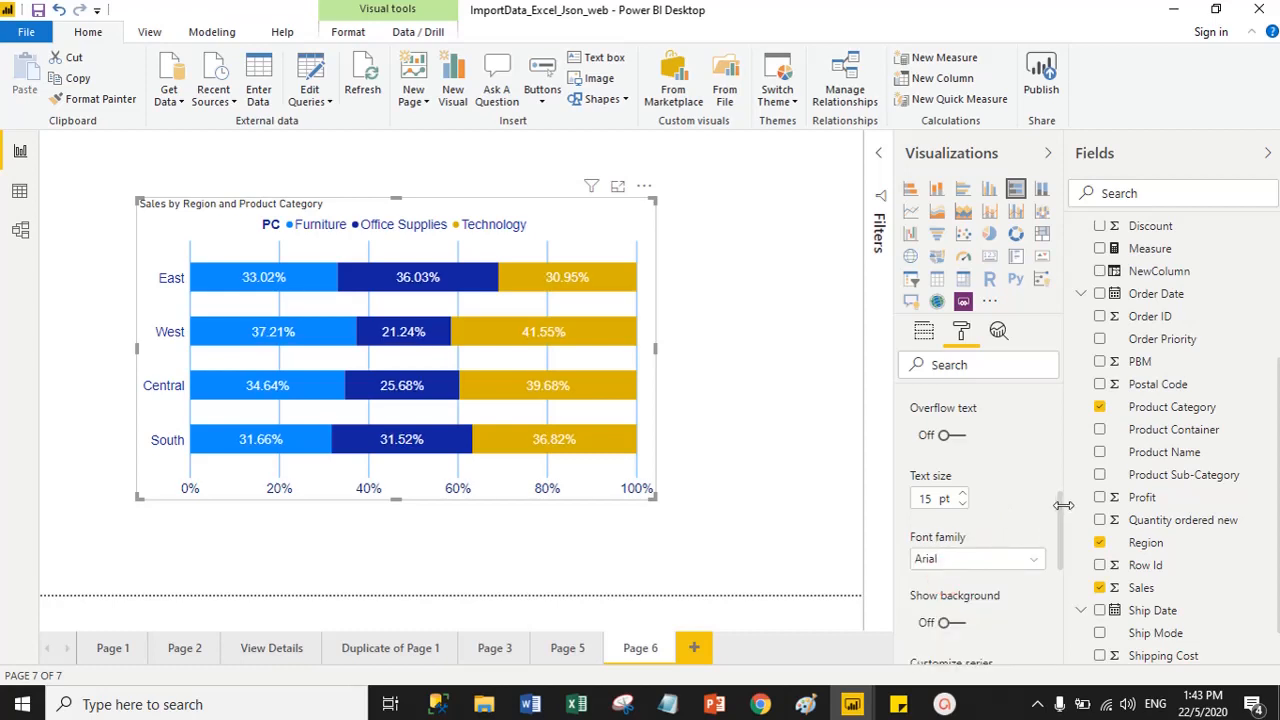
Step: Show a background behind the data labels and set its color to a light gray theme shade
drag(1063, 505, 1060, 540)
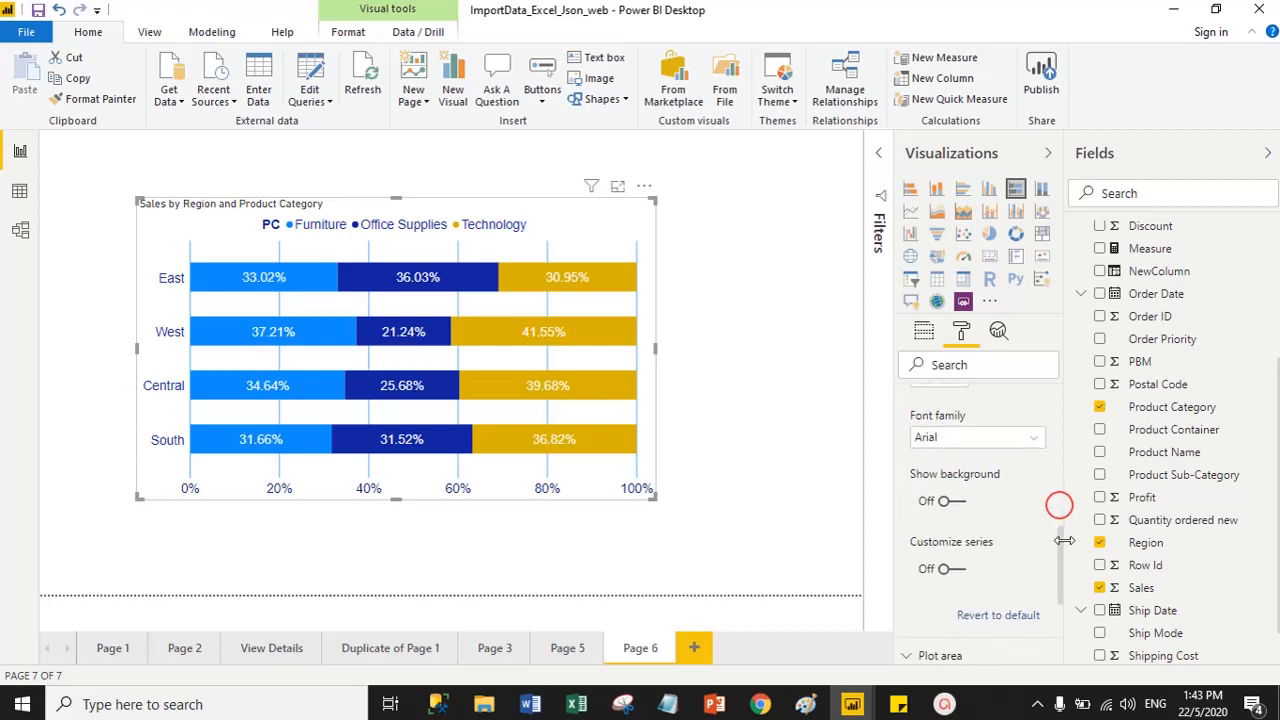
click(954, 504)
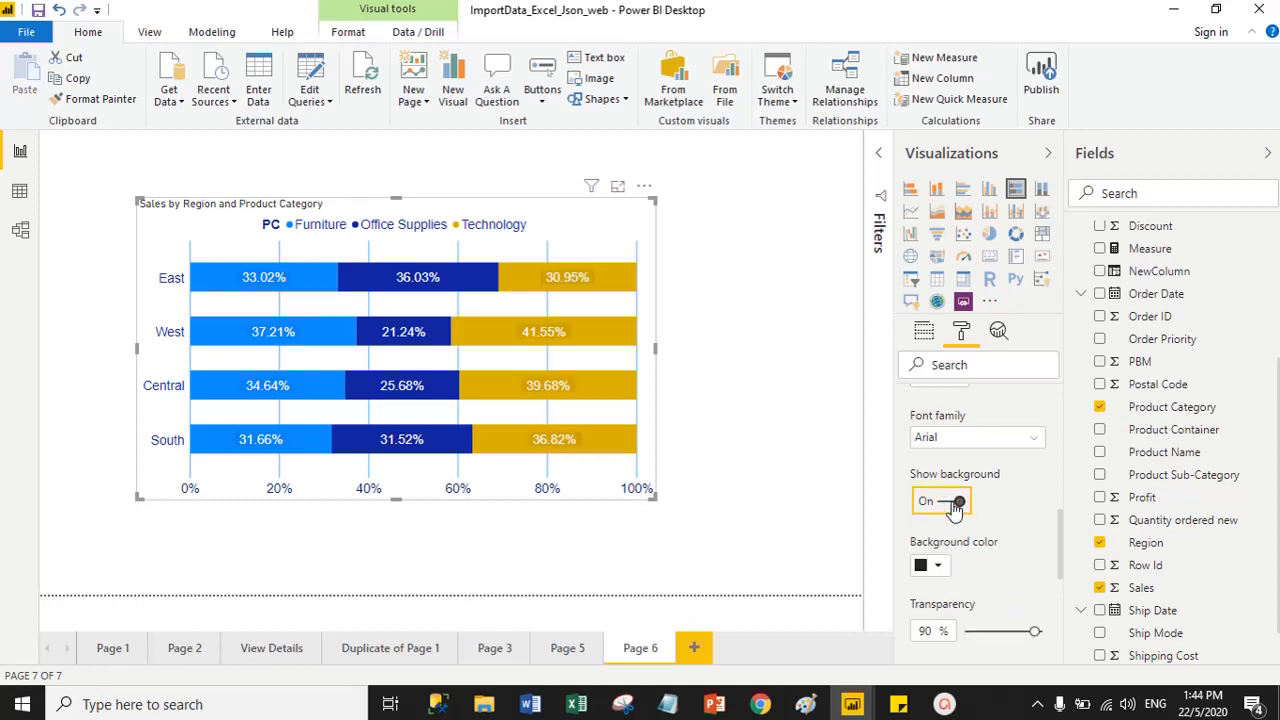
click(939, 566)
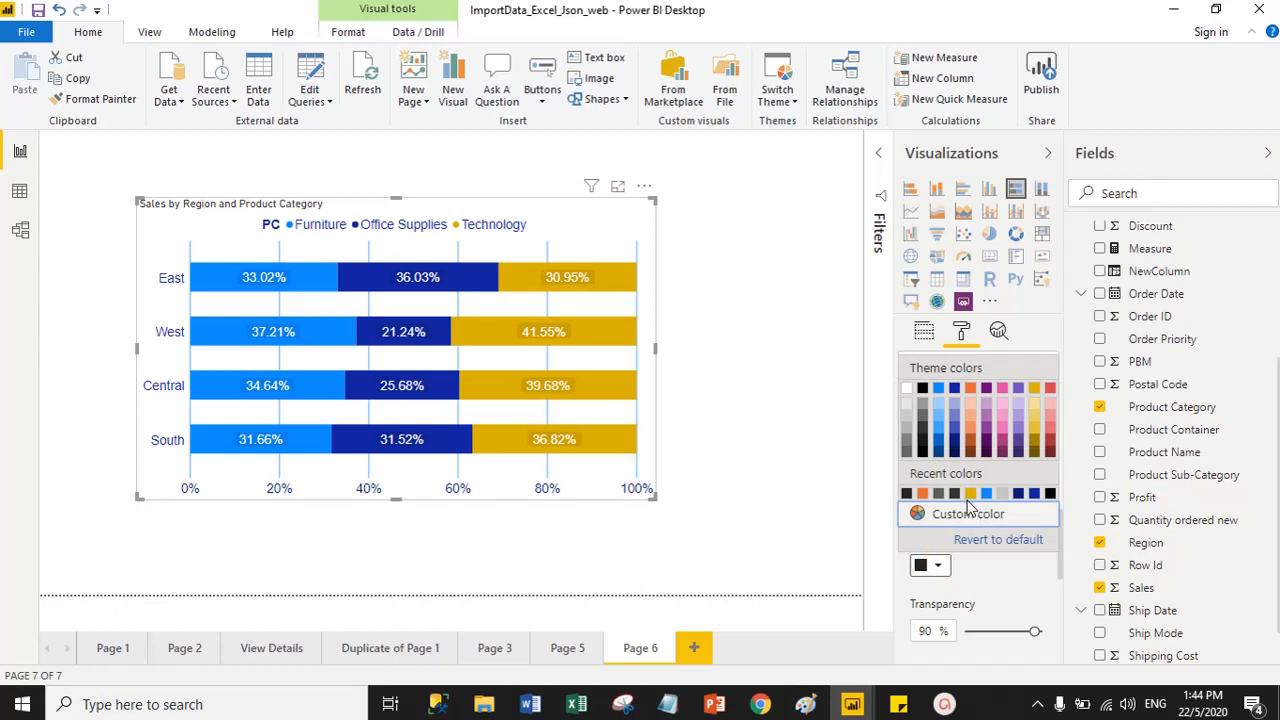
click(906, 434)
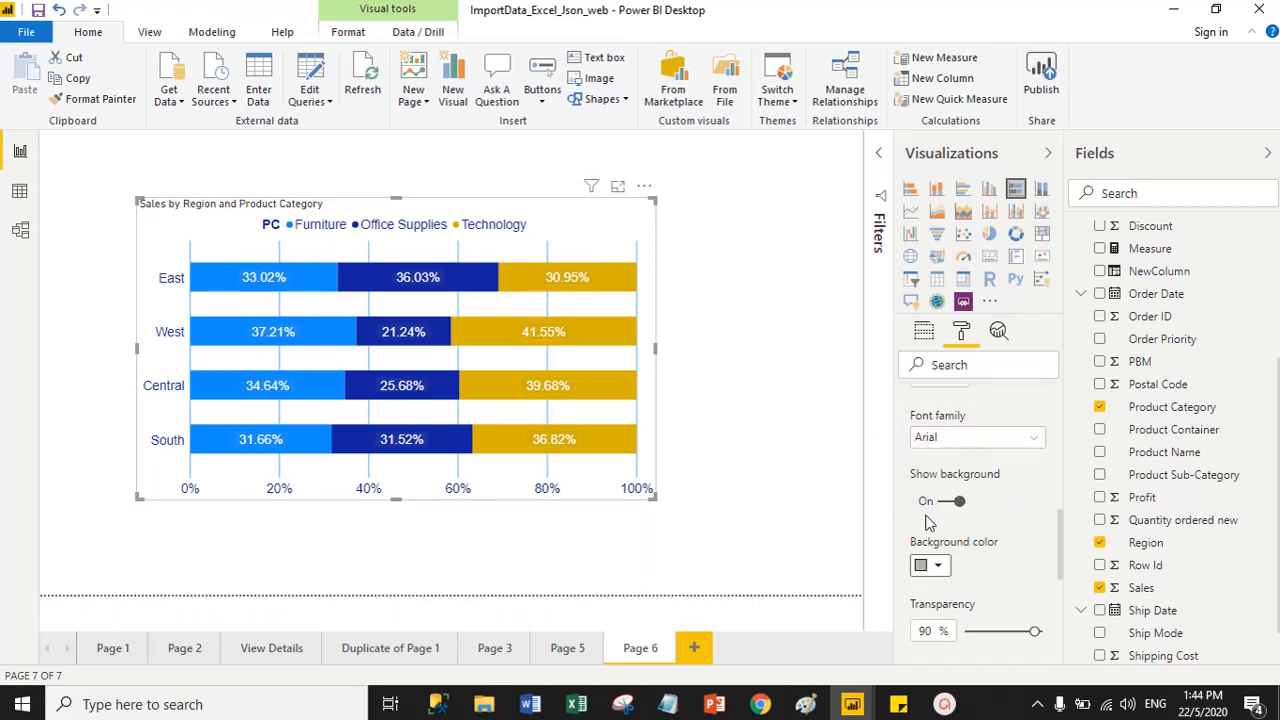
Step: Set the data label background's transparency to 10% and close the data label settings
drag(1035, 631, 969, 633)
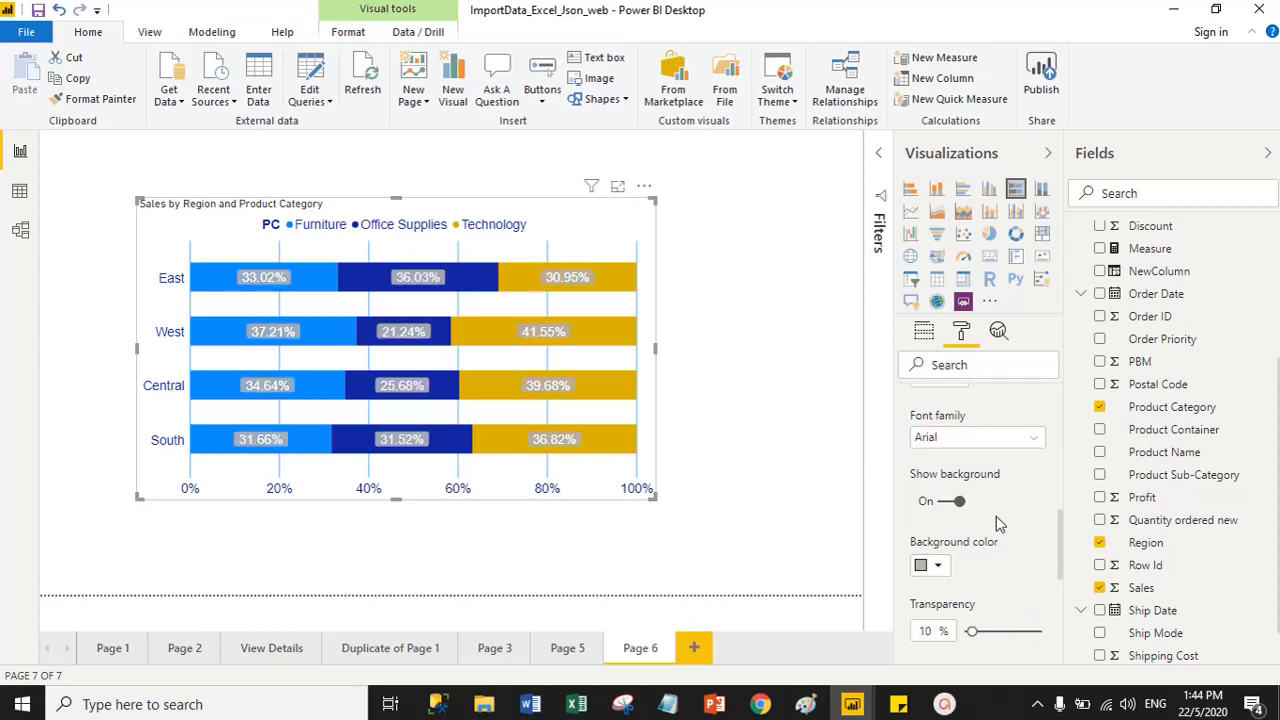
scroll(997, 516, up, 2)
scroll(997, 516, up, 5)
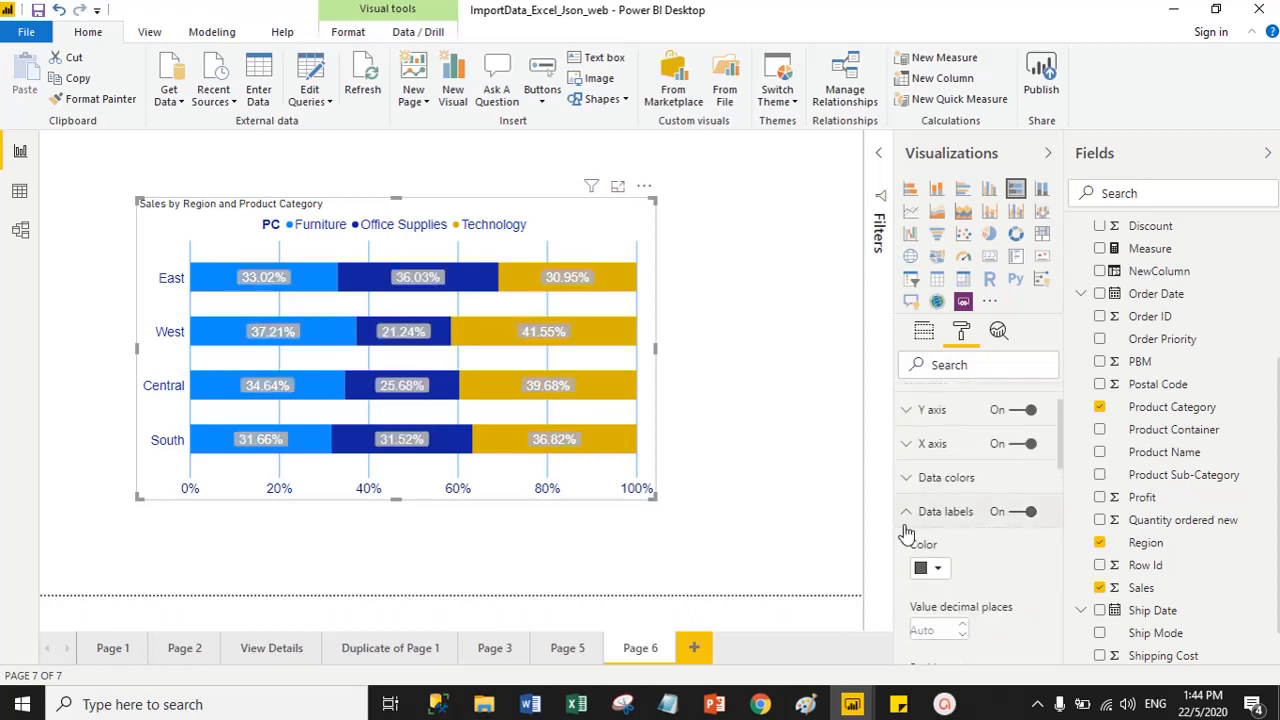
click(905, 515)
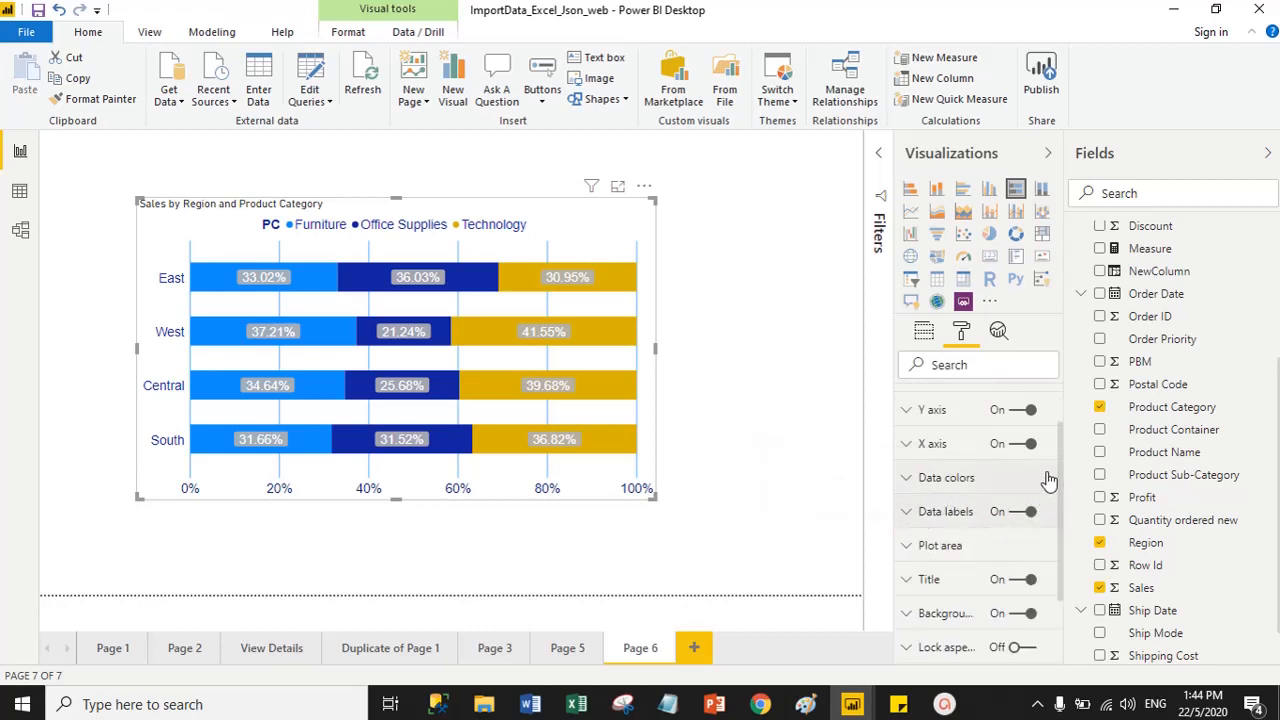
Step: Change the chart title's font color to the recently used orange, leaving its text as it is
click(905, 579)
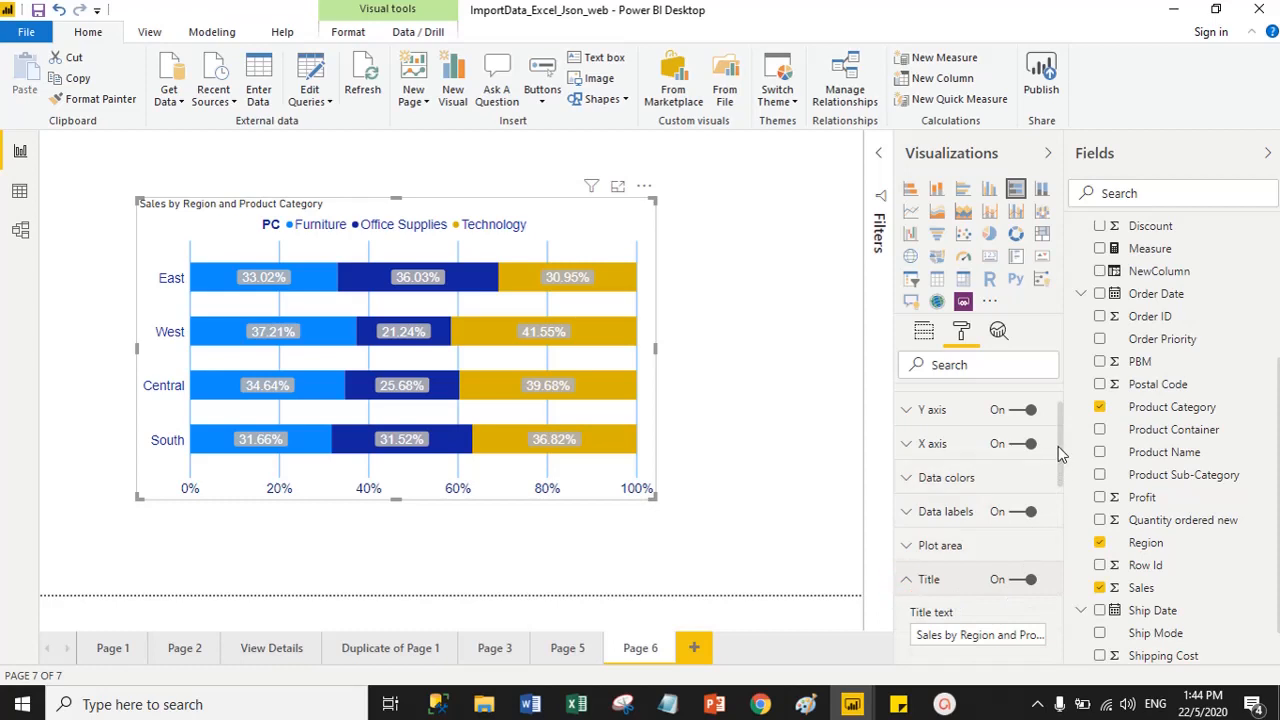
drag(1058, 446, 1060, 498)
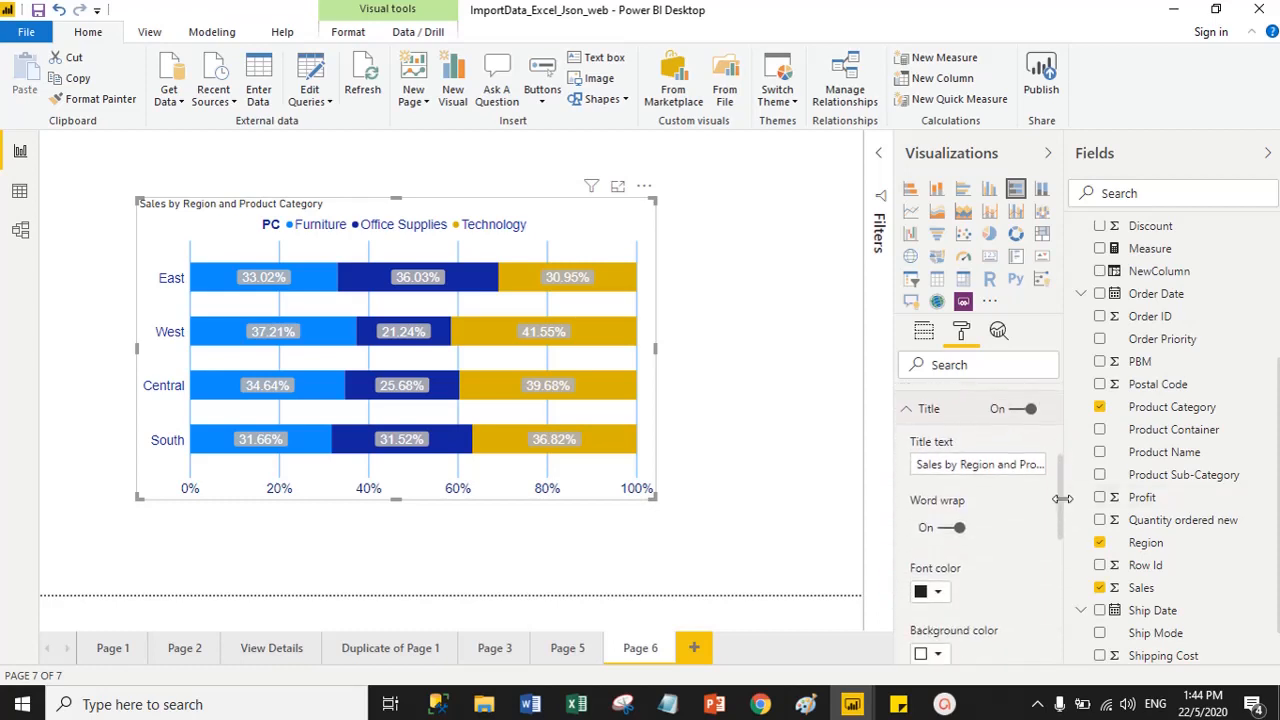
click(924, 468)
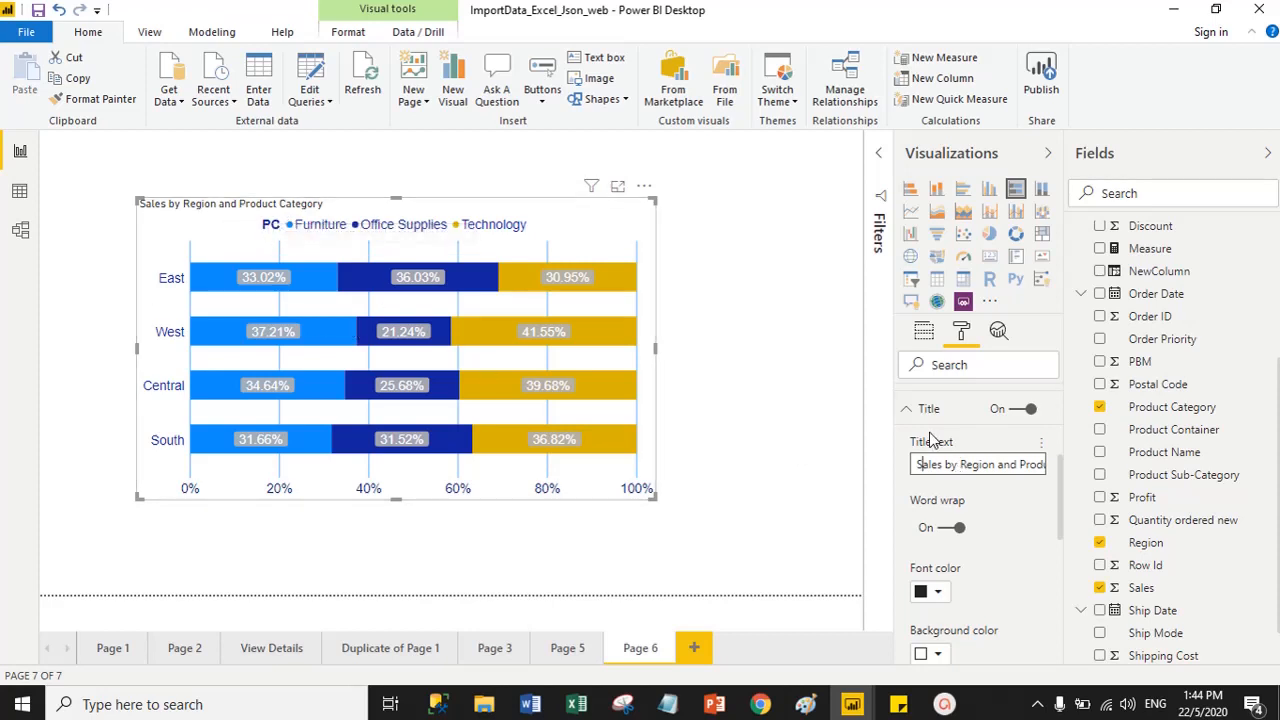
drag(912, 465, 930, 462)
click(1043, 525)
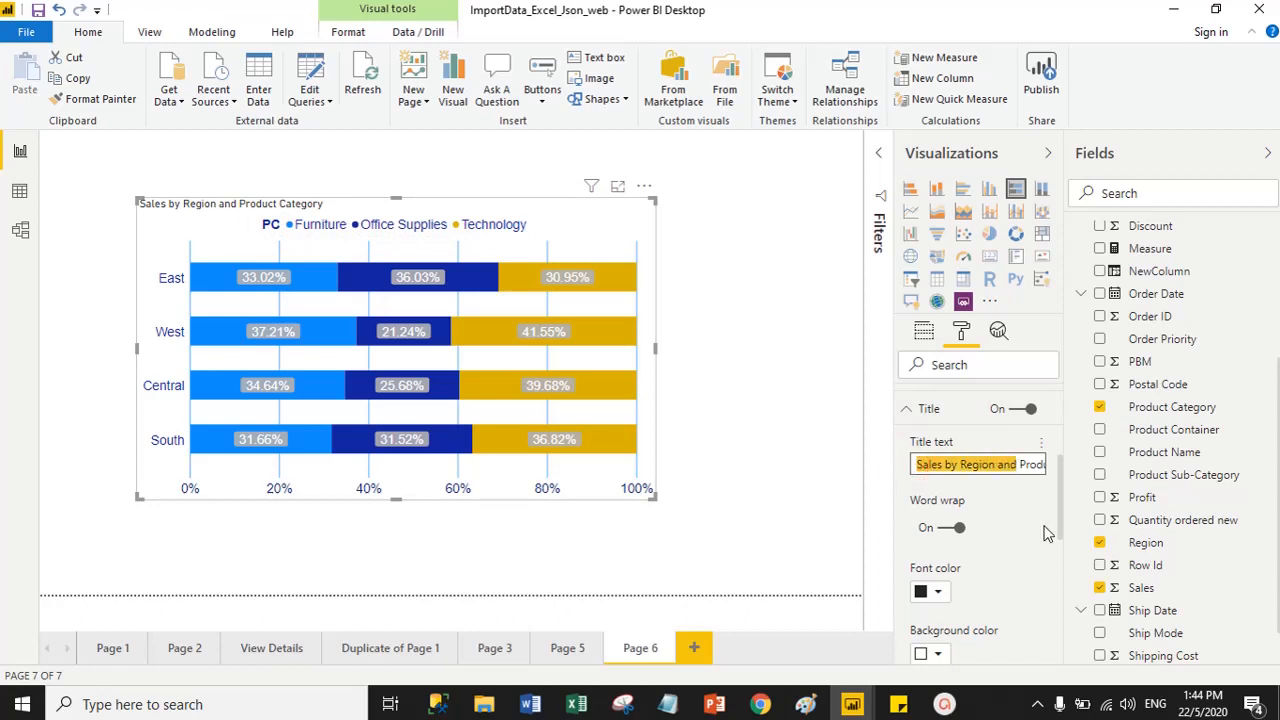
scroll(1057, 460, down, 3)
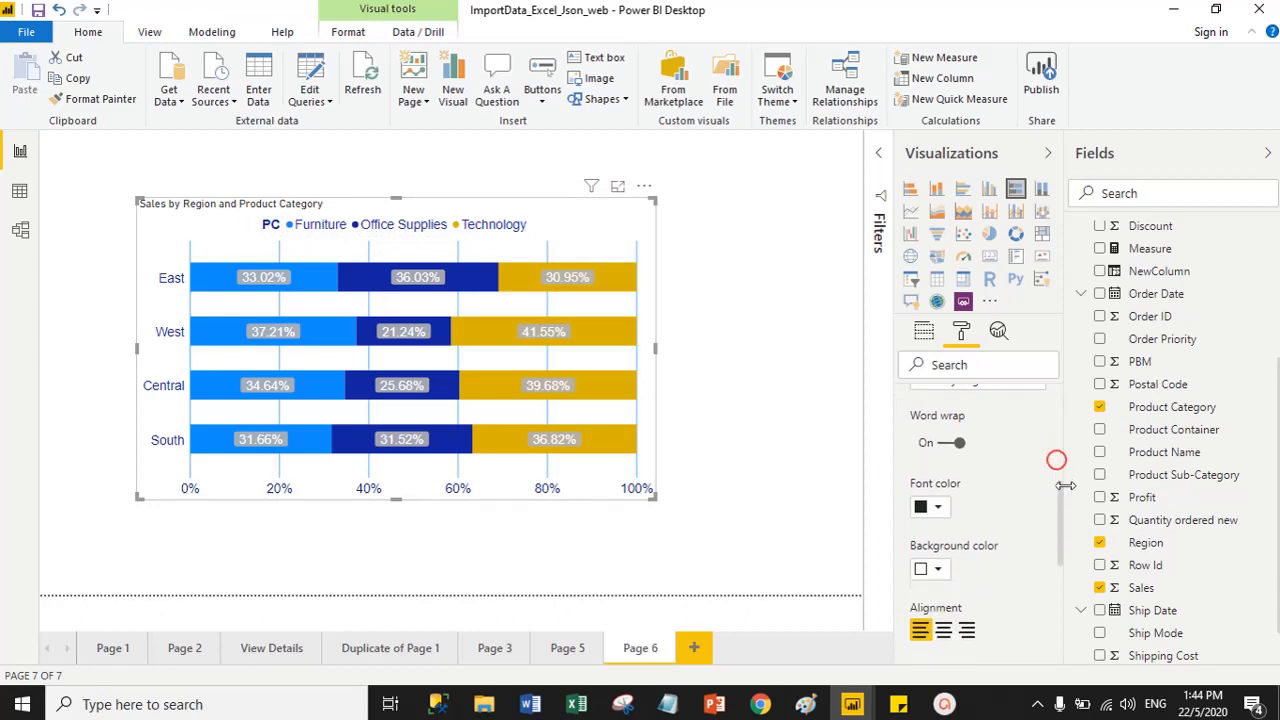
click(940, 490)
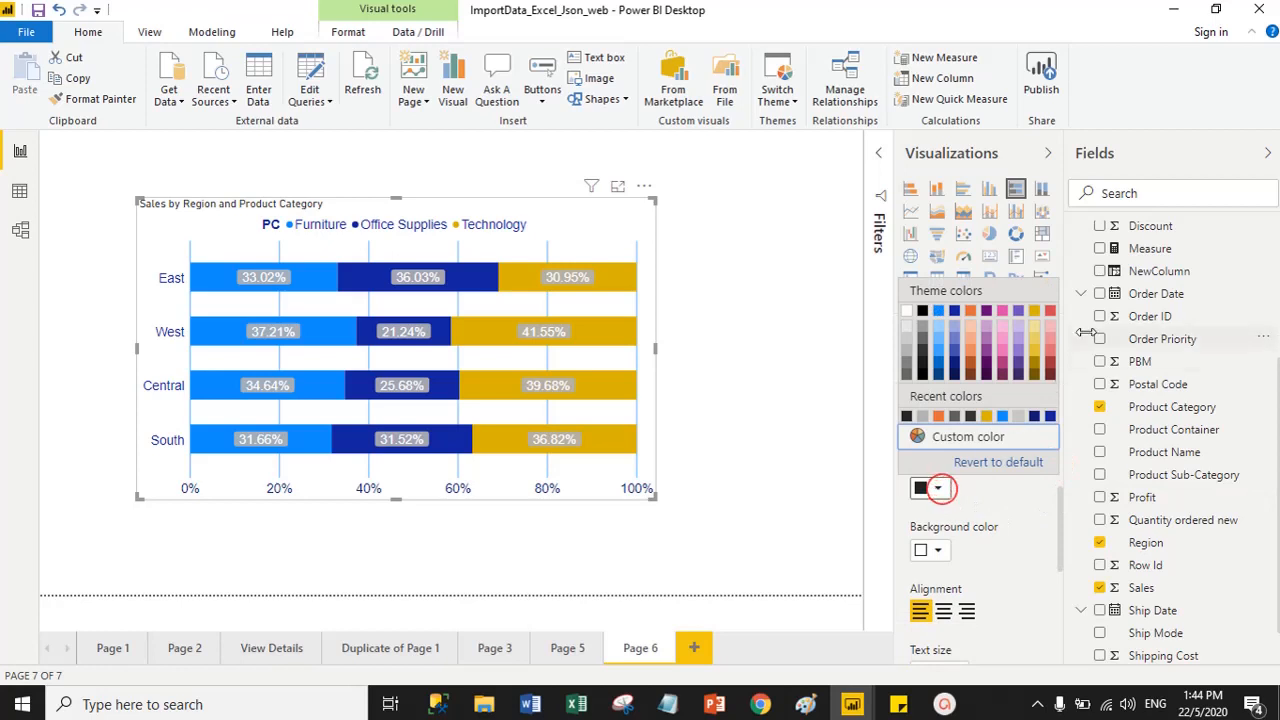
click(938, 416)
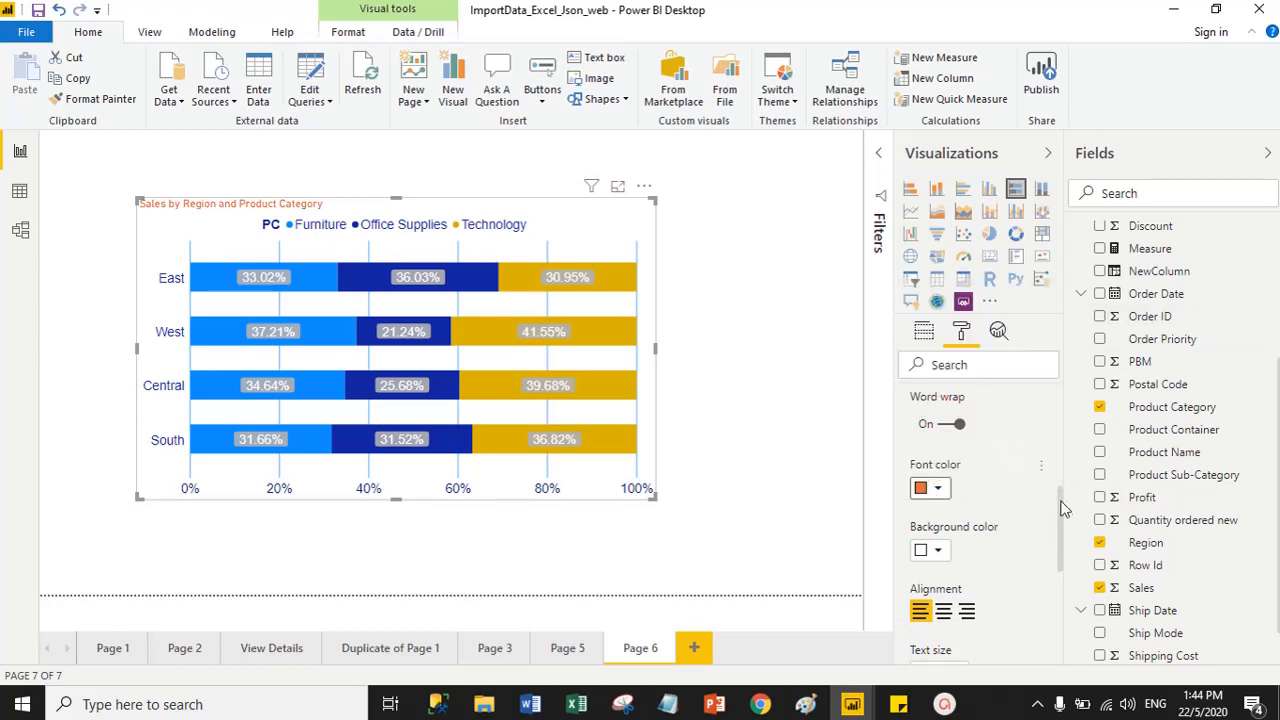
Step: Set the chart title's text size to 25 pt
scroll(1063, 508, down, 5)
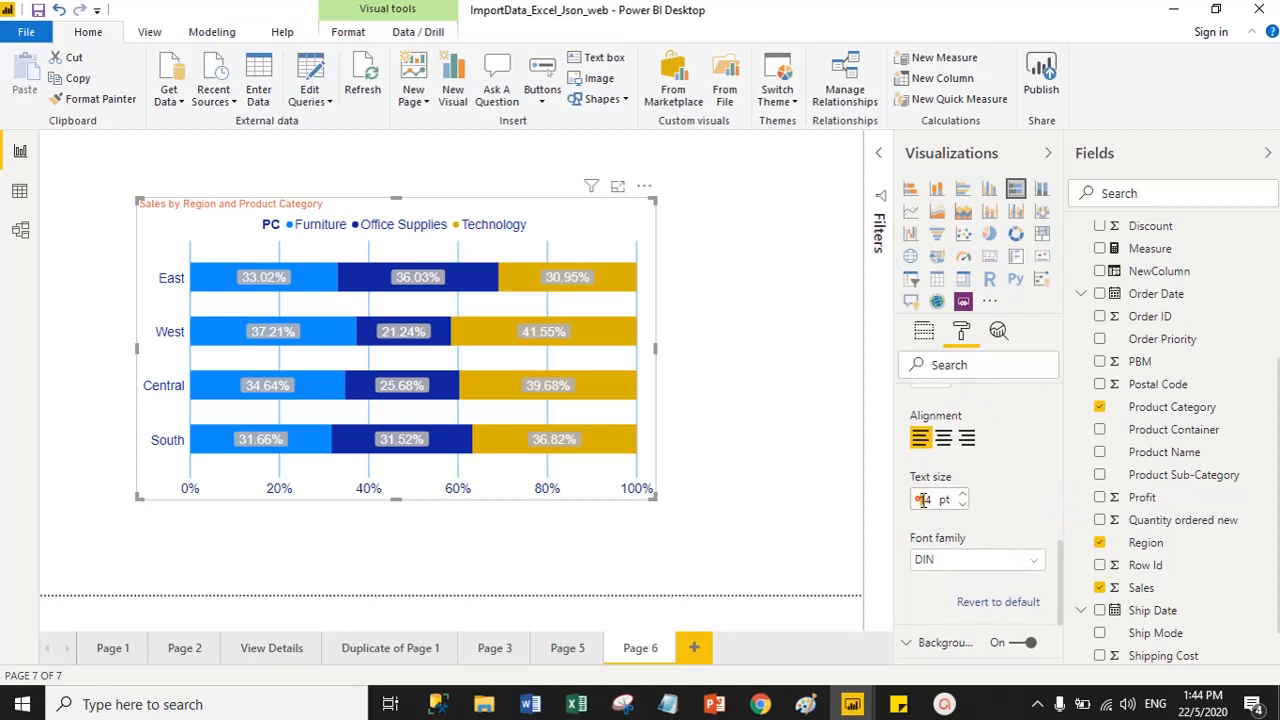
double_click(922, 500)
text(25)
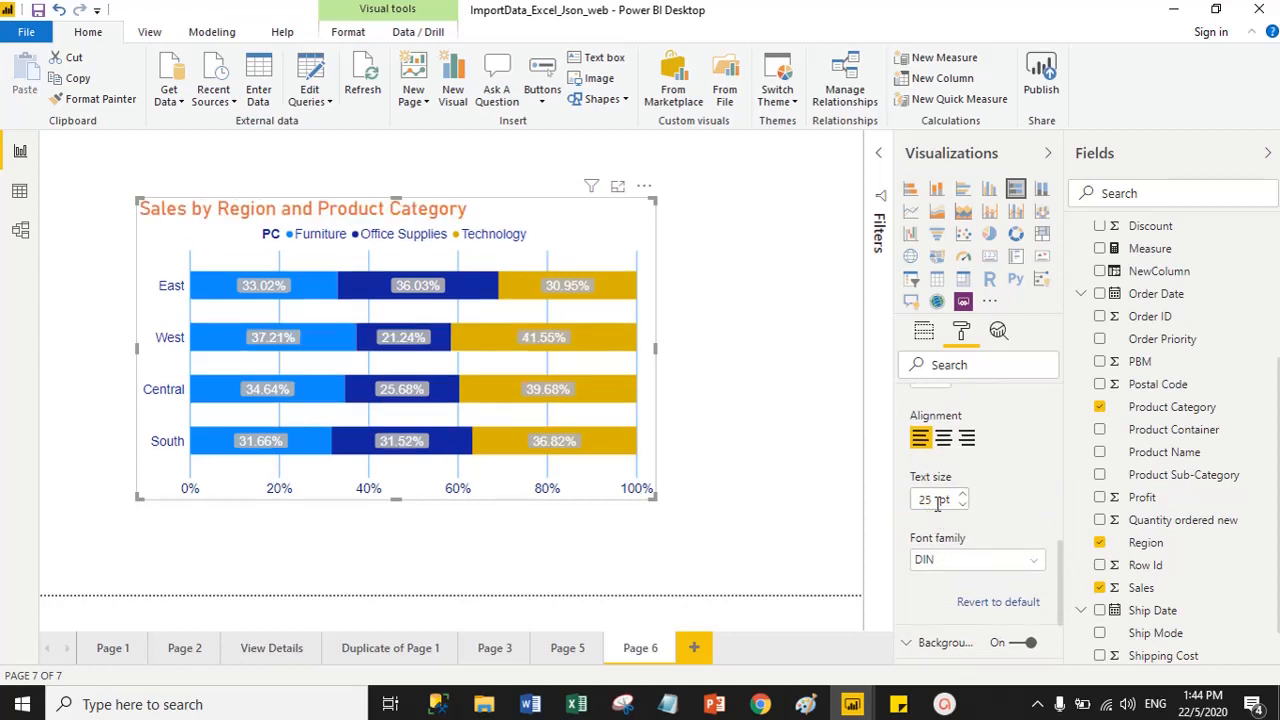
Step: Set the chart title's font family to Arial and close the title settings
click(950, 559)
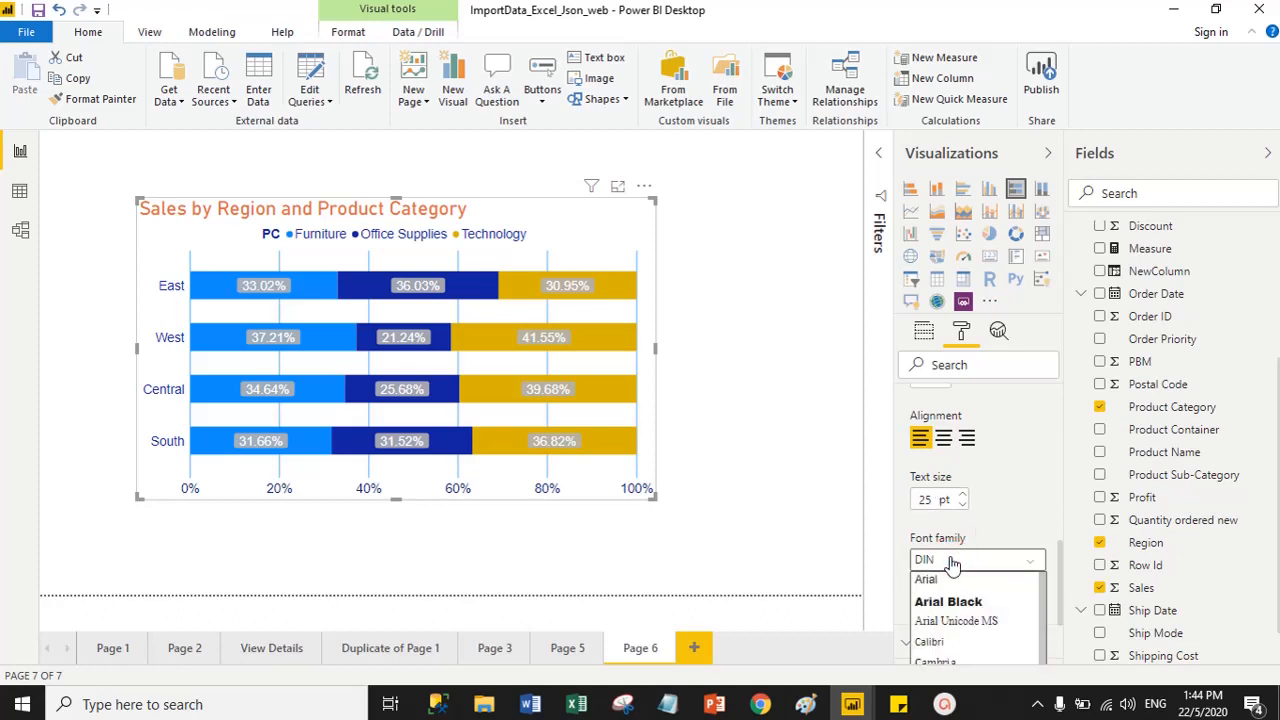
click(930, 580)
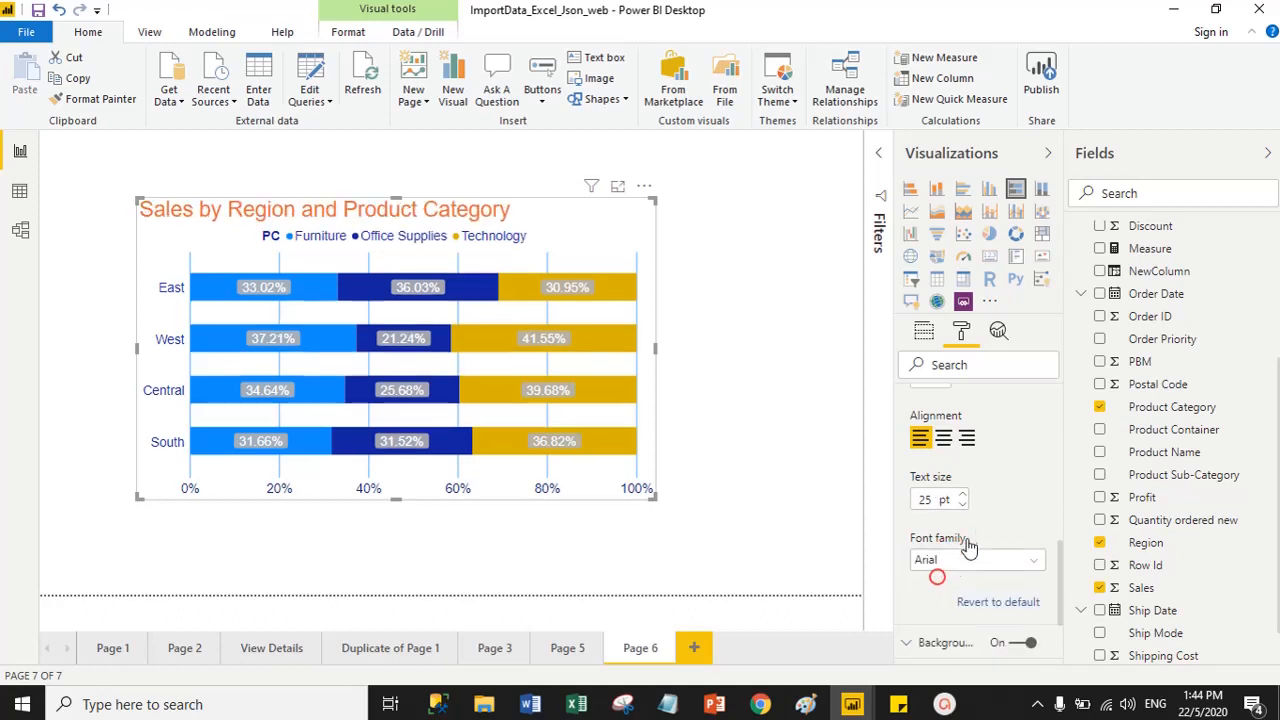
scroll(940, 577, up, 5)
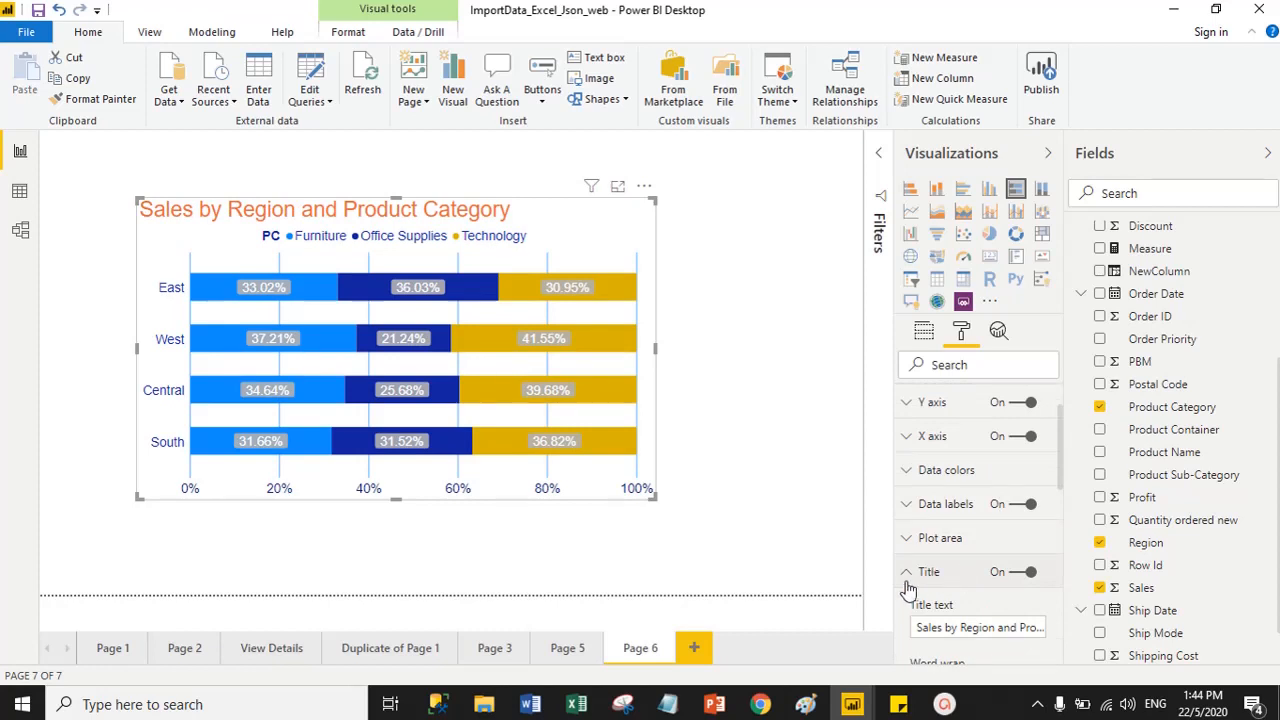
click(912, 574)
Step: Add a border around the chart, color it with the recently used light blue, and deselect the chart
scroll(995, 568, down, 3)
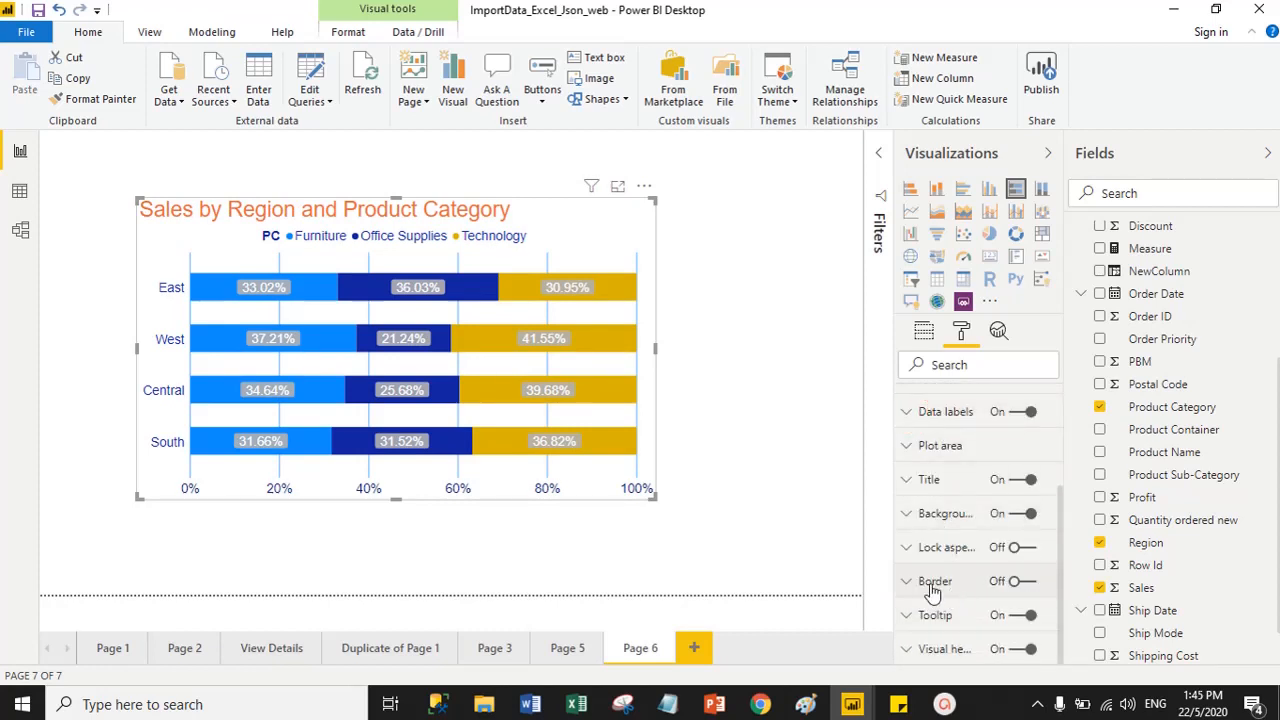
click(1015, 581)
click(912, 583)
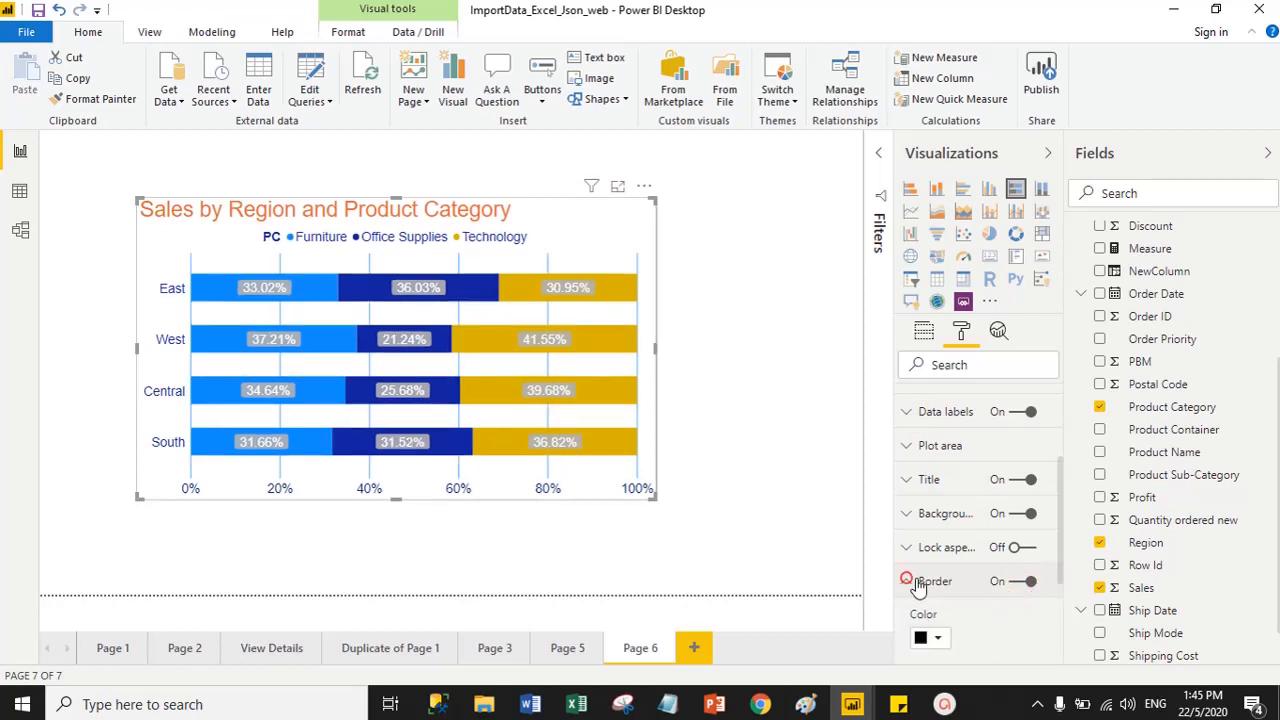
scroll(966, 588, down, 2)
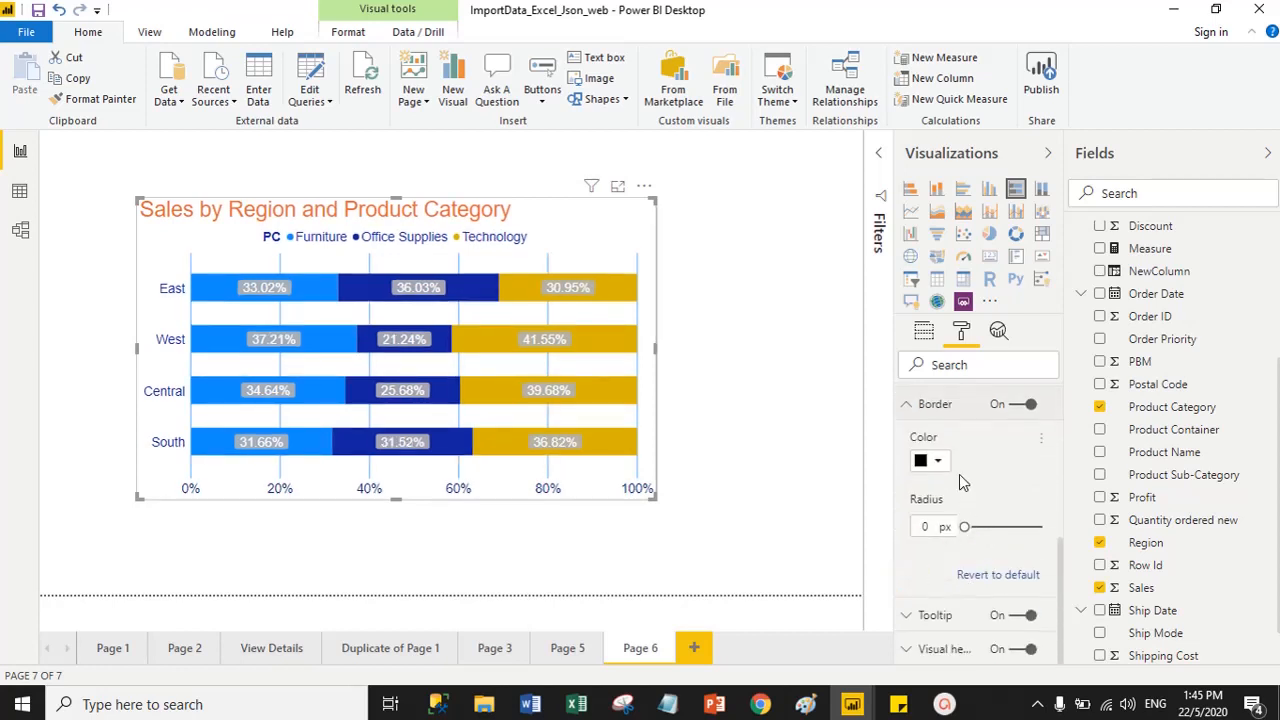
click(940, 463)
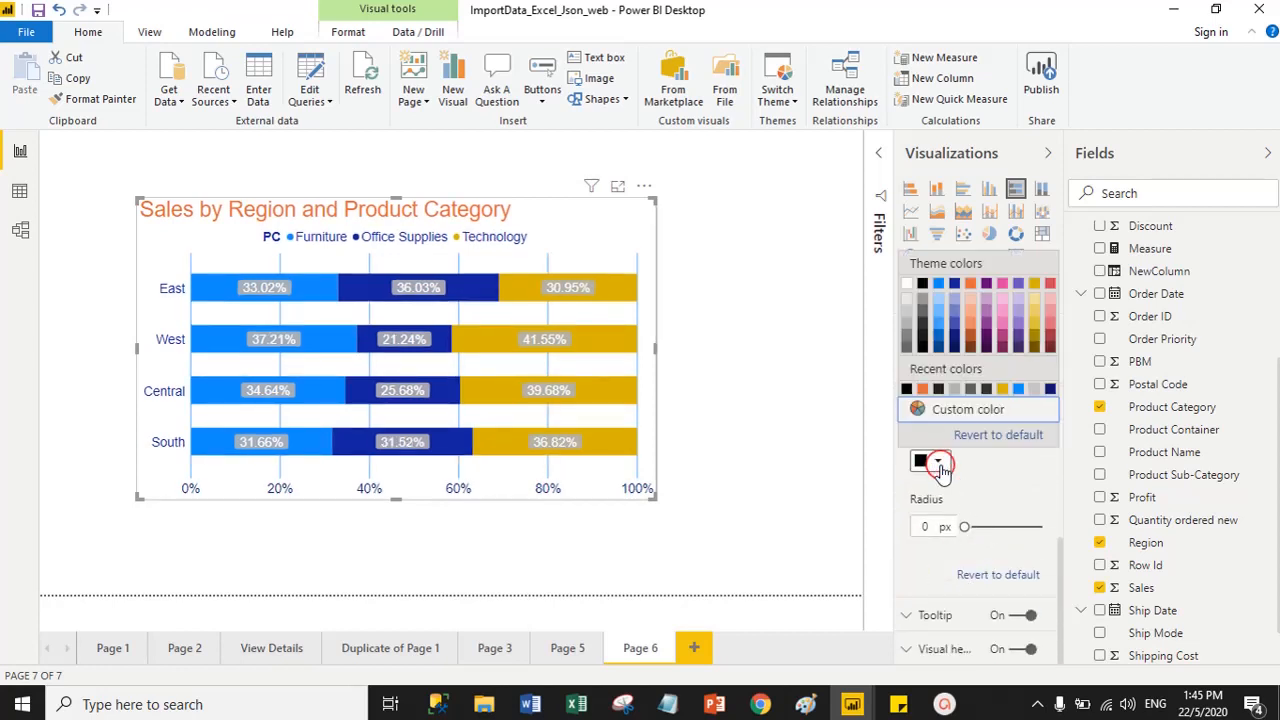
click(1019, 392)
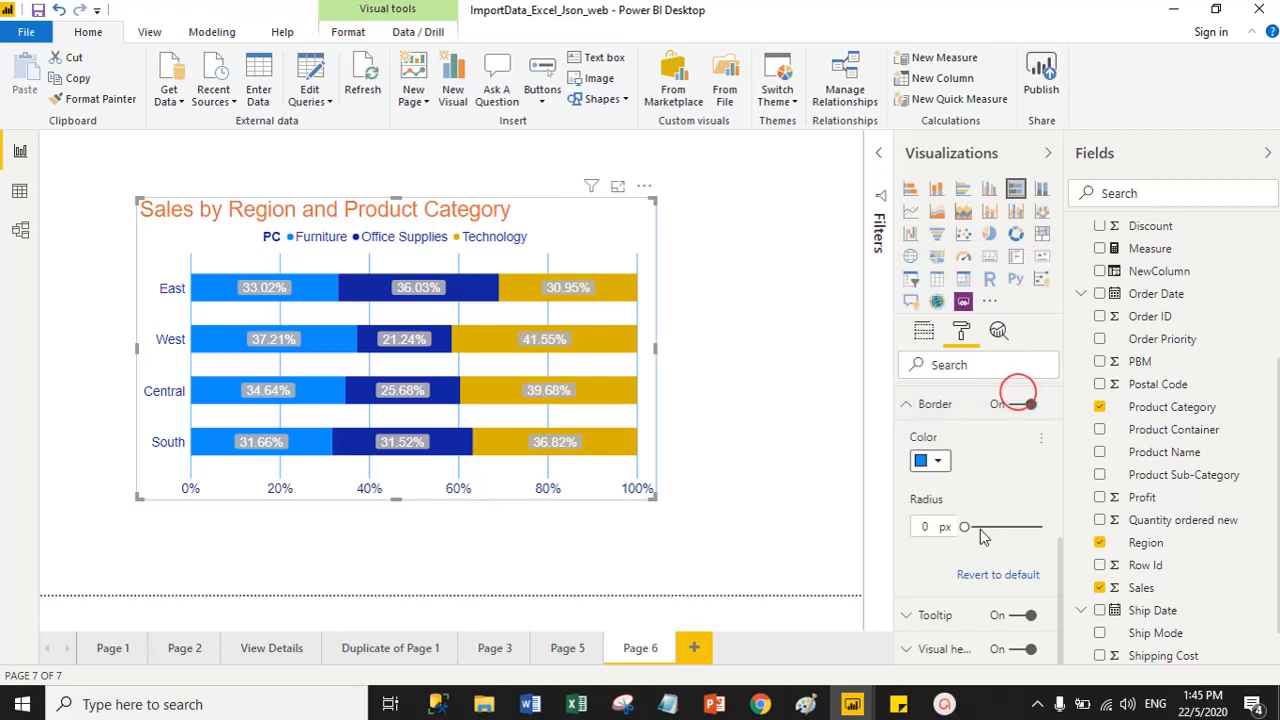
click(912, 406)
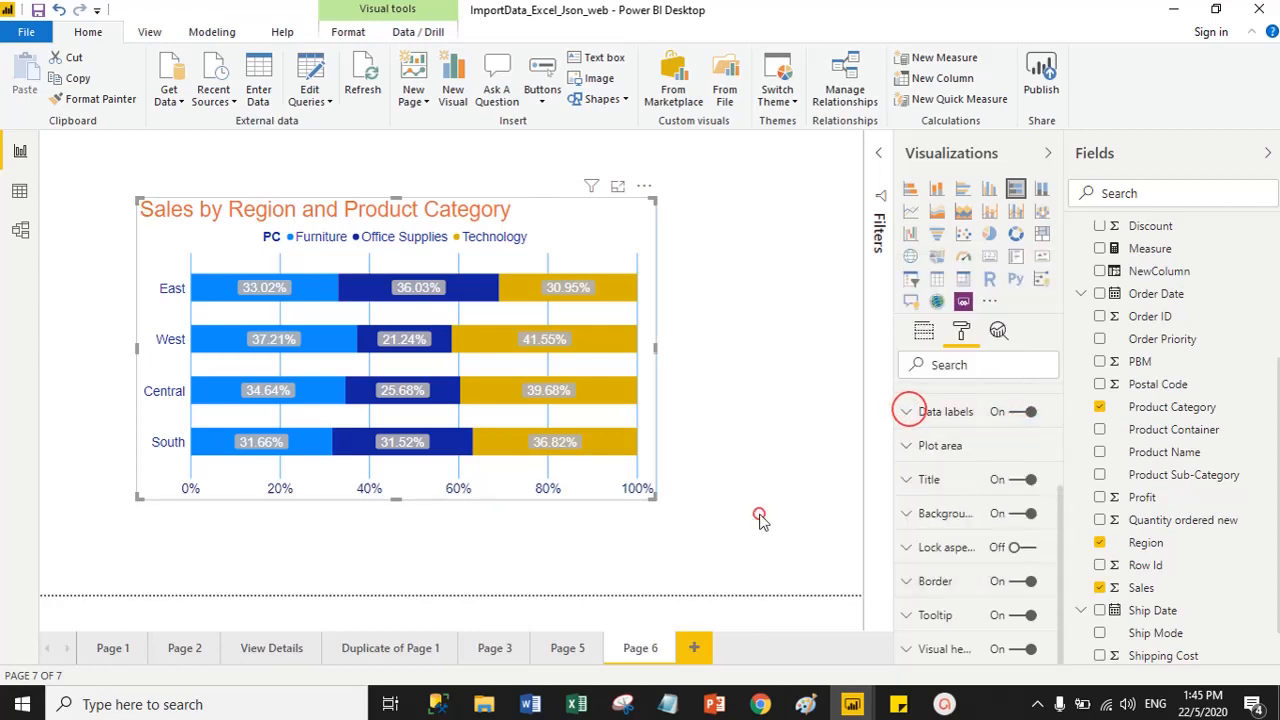
click(760, 516)
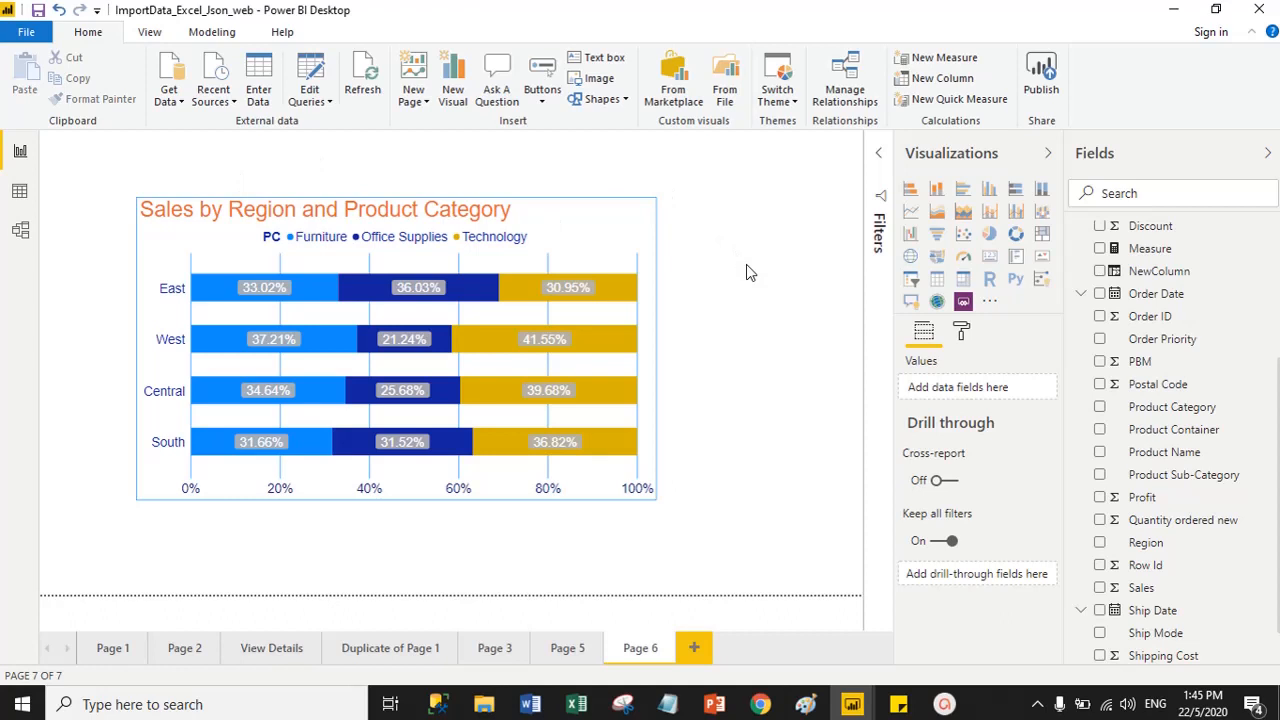